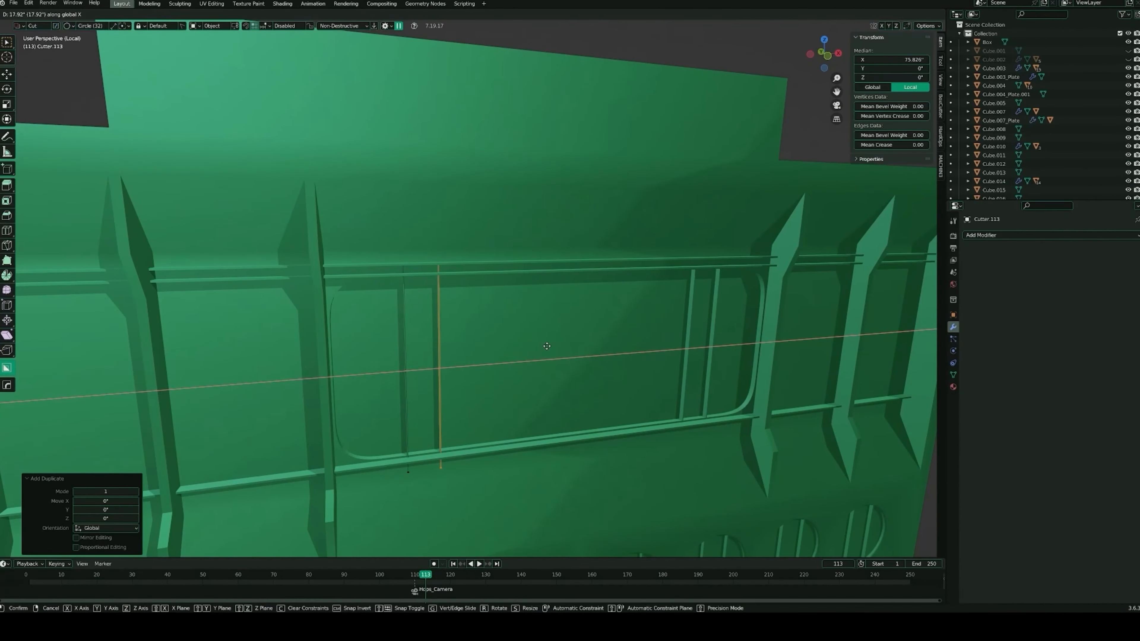
- Place the duplicated vertical strip about 18 inches along X inside the recessed panel
left_click(541, 349)
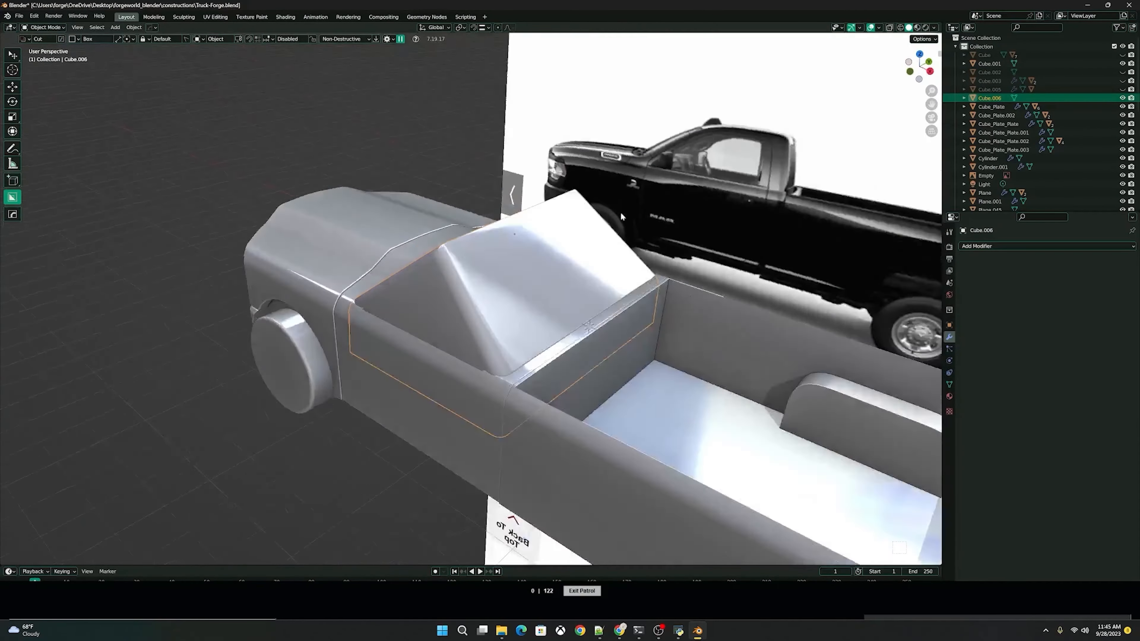
- Rotate the truck's cab block in 90-degree increments
middle_click_drag(621, 217, 516, 246)
key("1")
key("1")
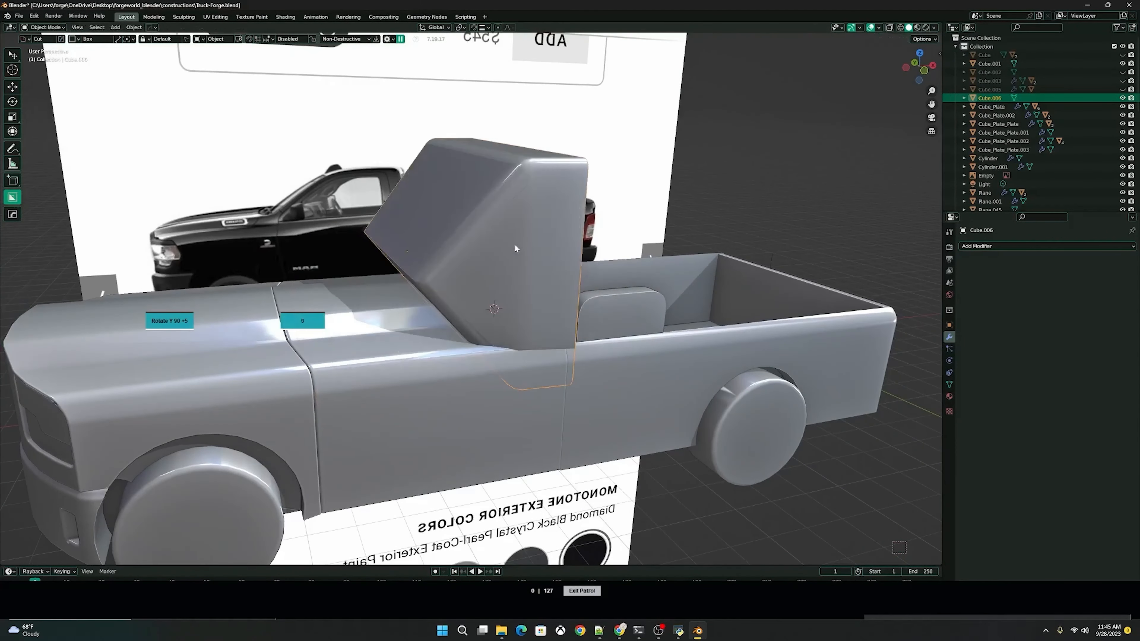
key("2")
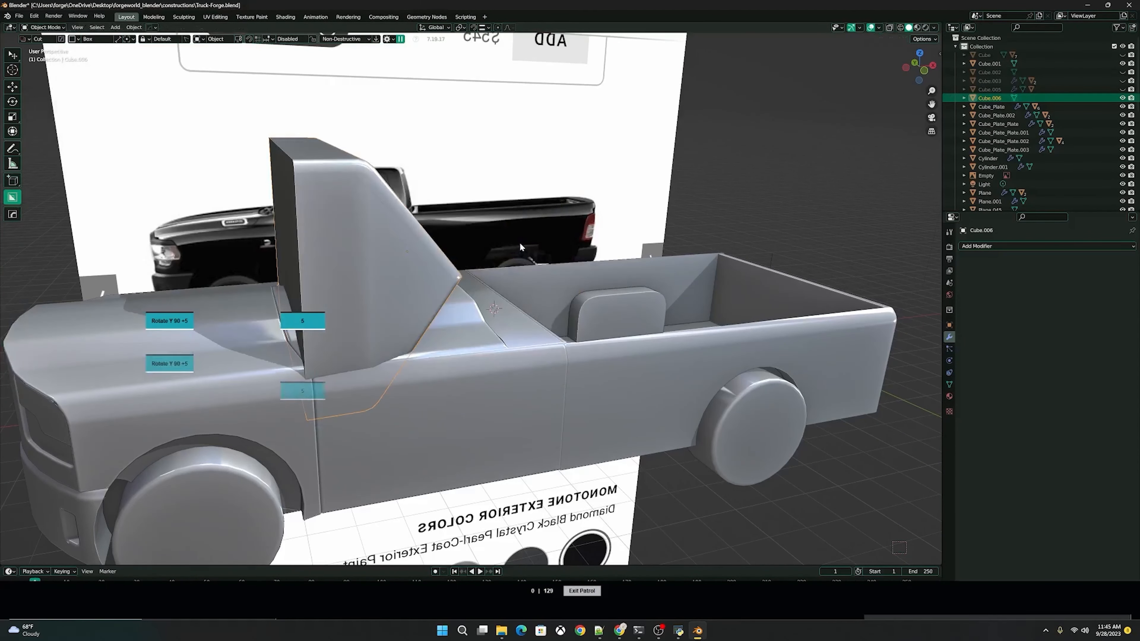
- Isolate the thin post, cut into its side with a box, and reveal the resulting boolean cutter
key("KP_Divide")
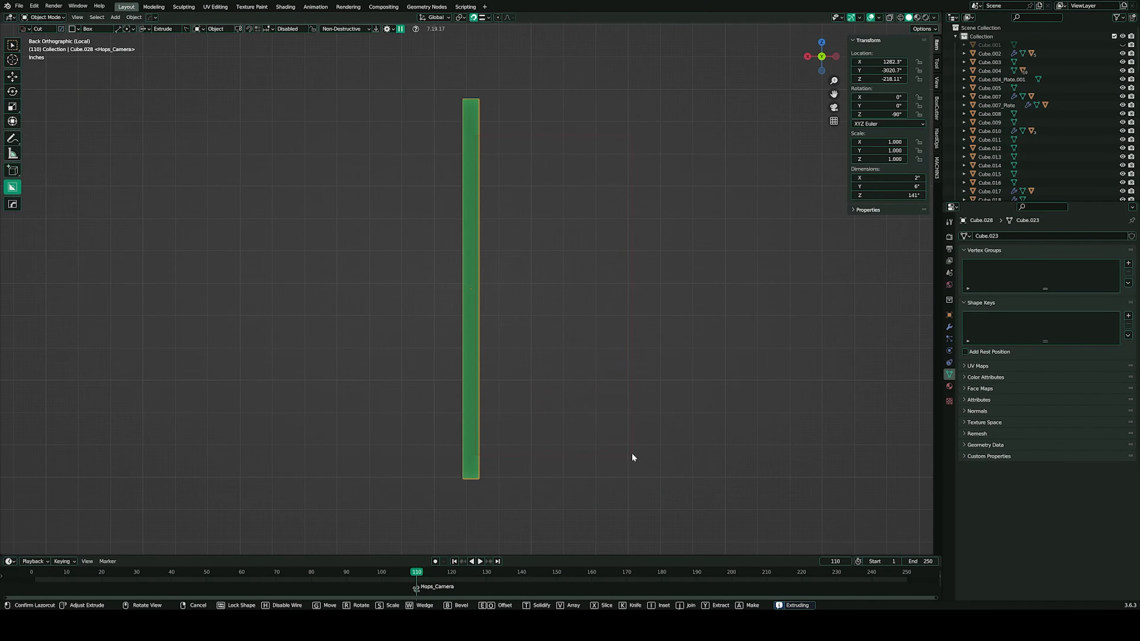
key("q")
left_click(611, 351)
left_click(607, 354)
middle_click_drag(607, 354, 624, 364)
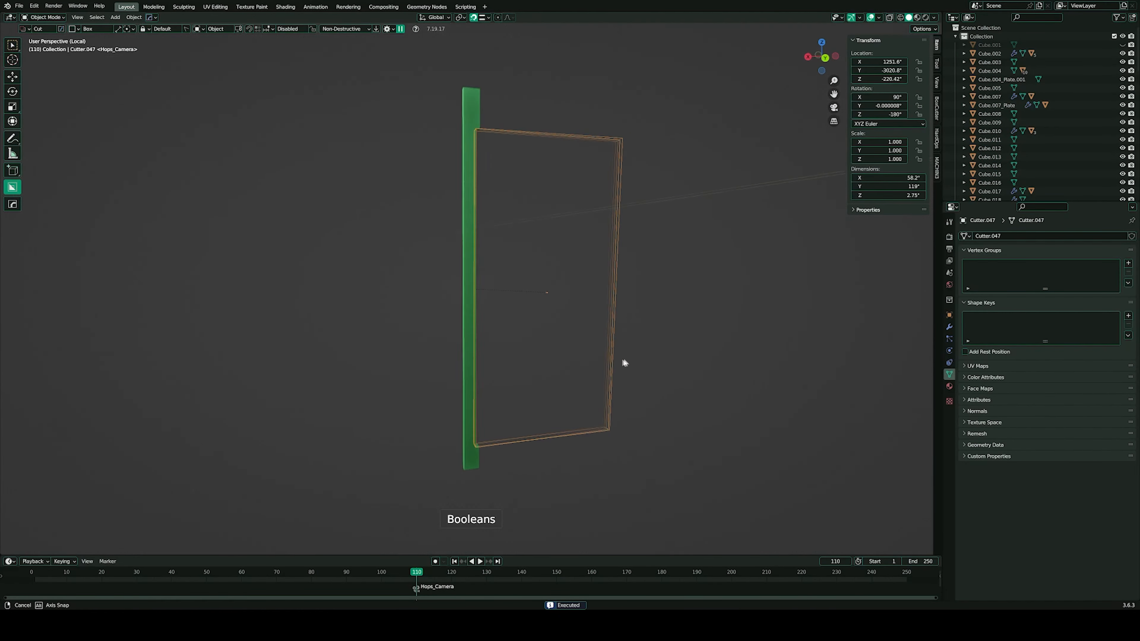
- Scale the cutter face nearest the post to 0.440 along Z to form a tapered notch
key("Tab")
left_click(477, 354)
middle_click_drag(540, 339, 641, 326)
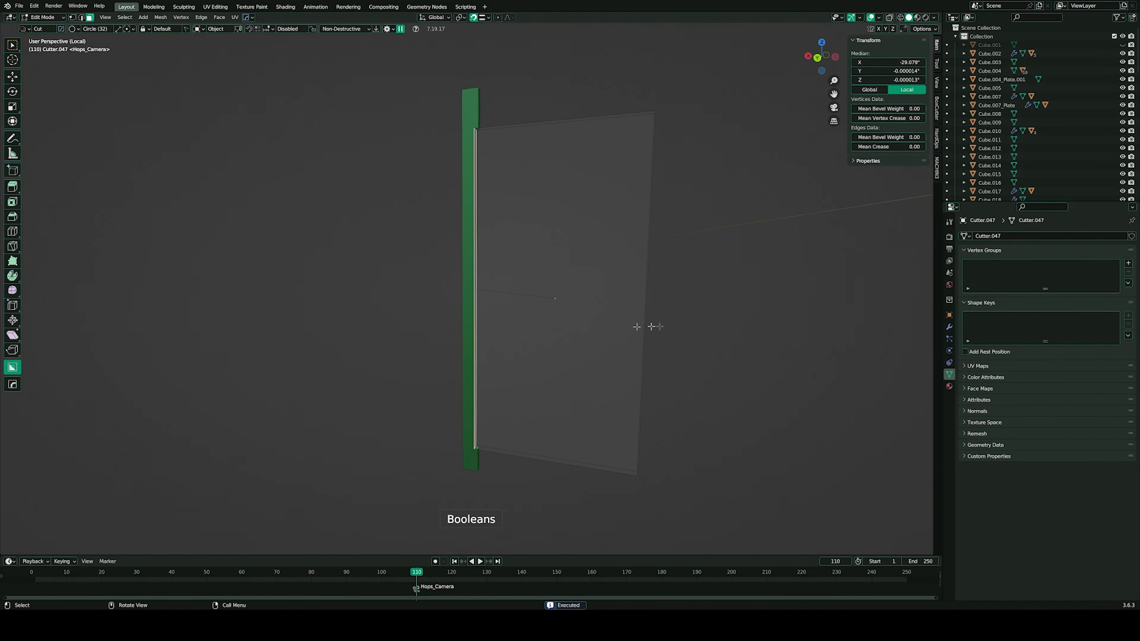
key("s")
key("z")
key("z")
key("z")
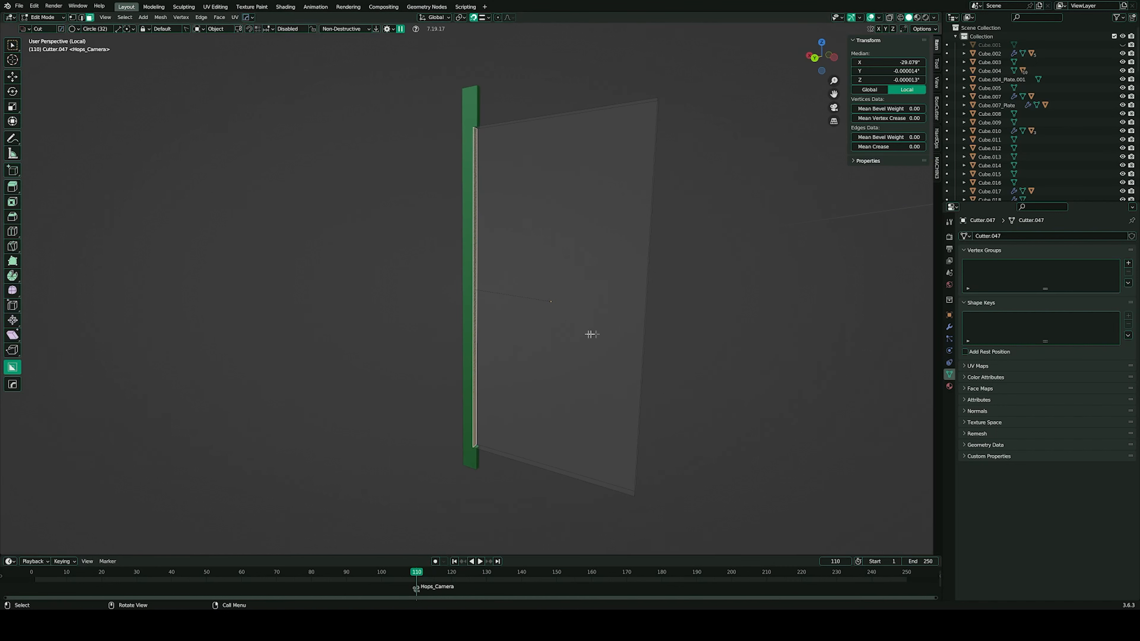
left_click(575, 329)
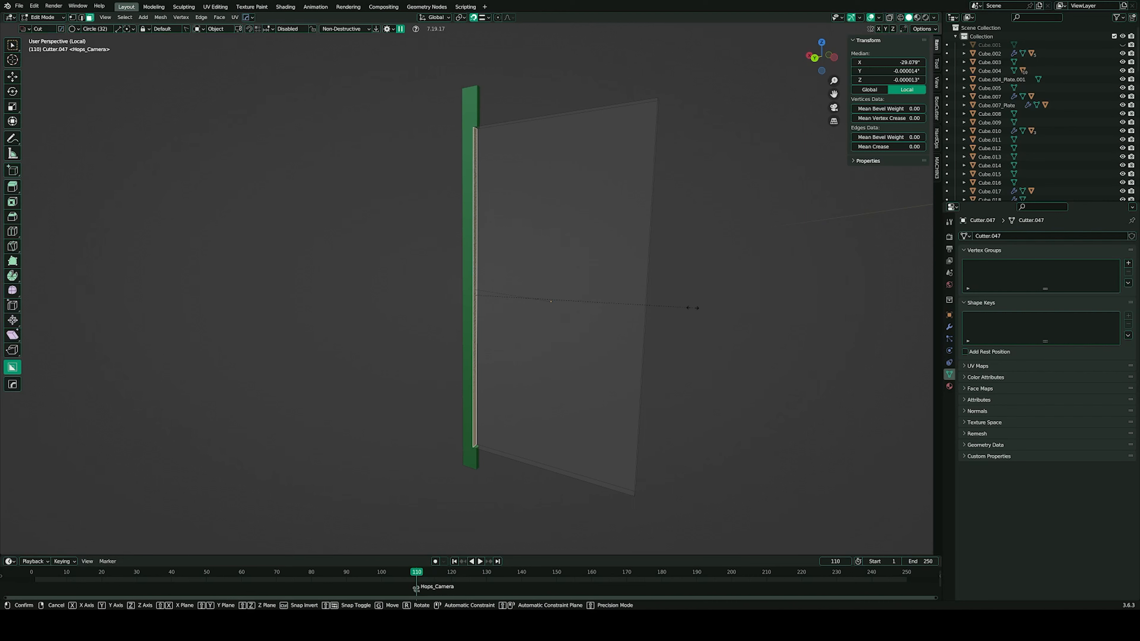
left_click(565, 326)
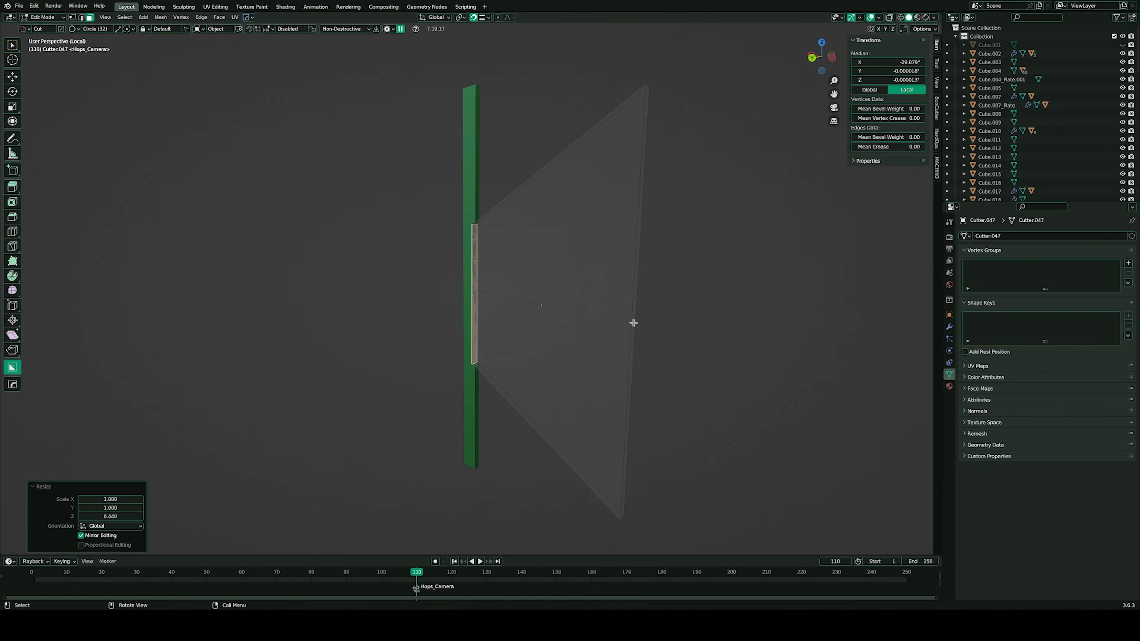
- Move the cutter's outer face inward along X toward the post and finish the mesh edit
left_click(632, 322)
key("g")
key("x")
left_click(574, 337)
key("Tab")
- Mirror the cutter to the opposite side of the post and hide it
key("alt+x")
left_click(531, 295)
left_click(490, 195)
key("h")
scroll(496, 196, "up", 1)
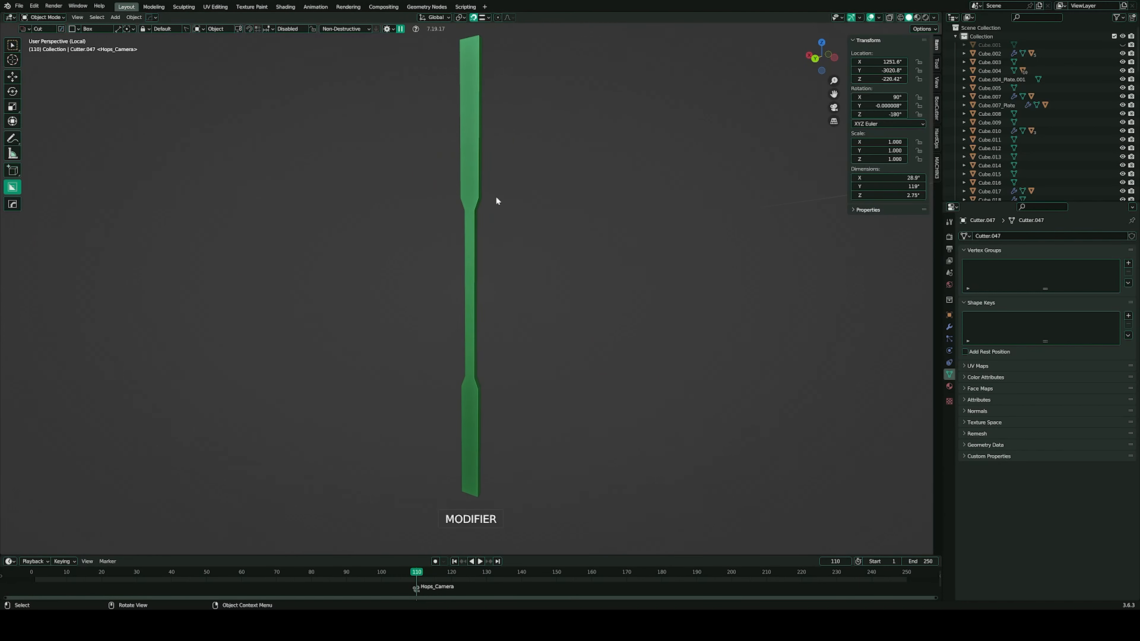
- Return to the full scene, reveal the post's boolean cutter, and move it about -0.375 inches along X
key("slash")
middle_click_drag(488, 186, 520, 229)
scroll(485, 210, "up", 5)
left_click(481, 208)
key("q")
left_click(471, 185)
left_click(486, 209)
scroll(566, 307, "down", 1)
key("g")
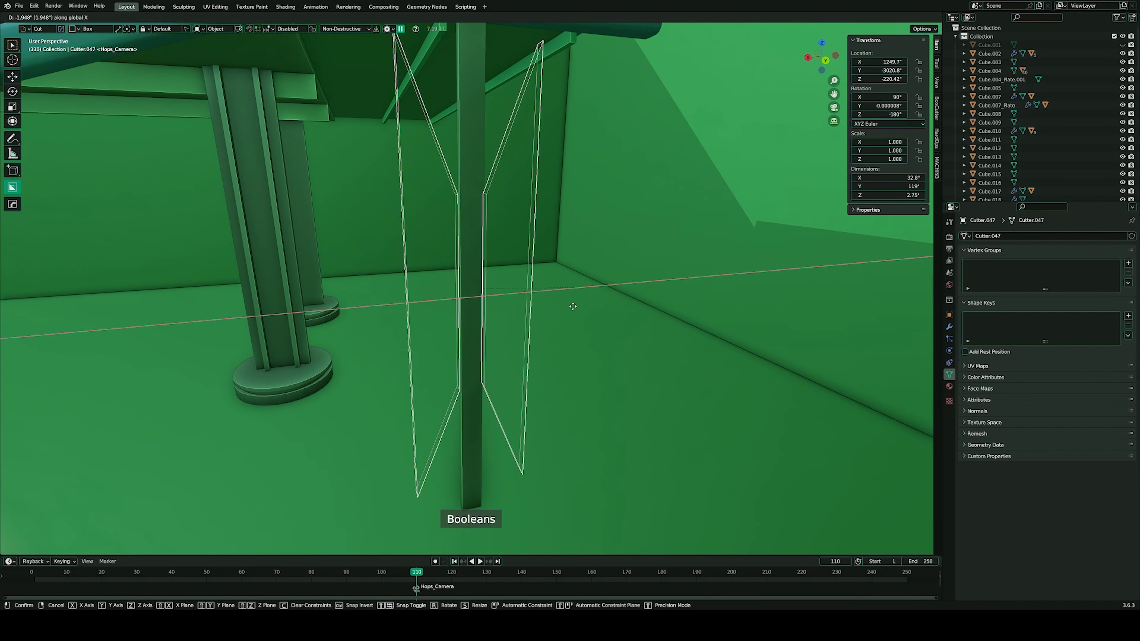
left_click(566, 312)
- Lower the post's boolean cutter by about 4.75 inches along Z and hide it
key("g")
key("z")
right_click(584, 249)
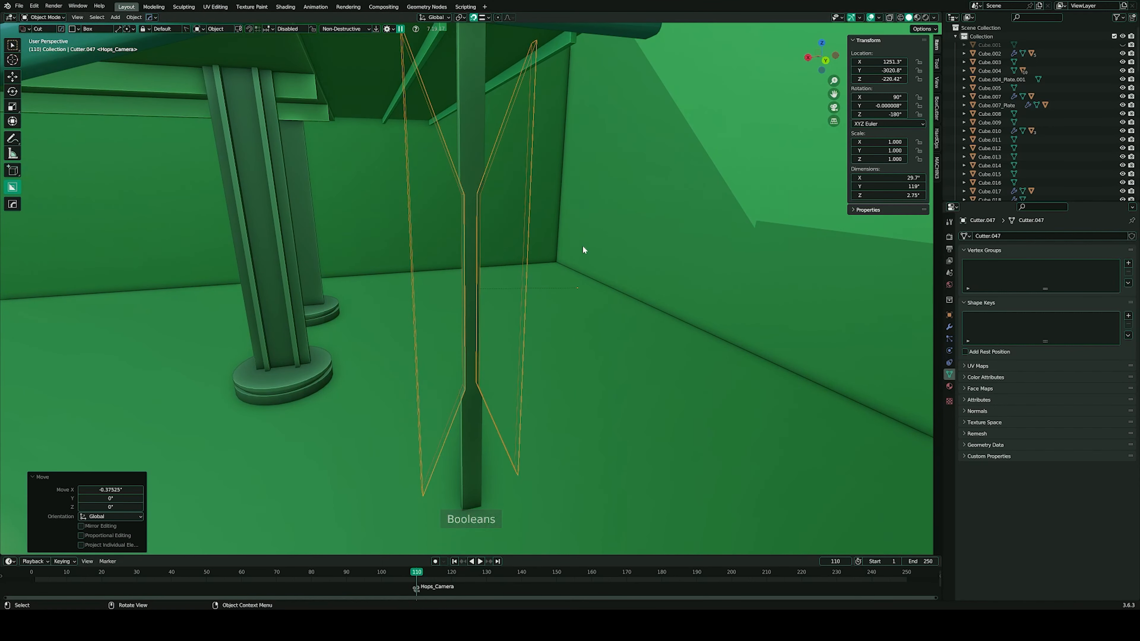
key("g")
key("z")
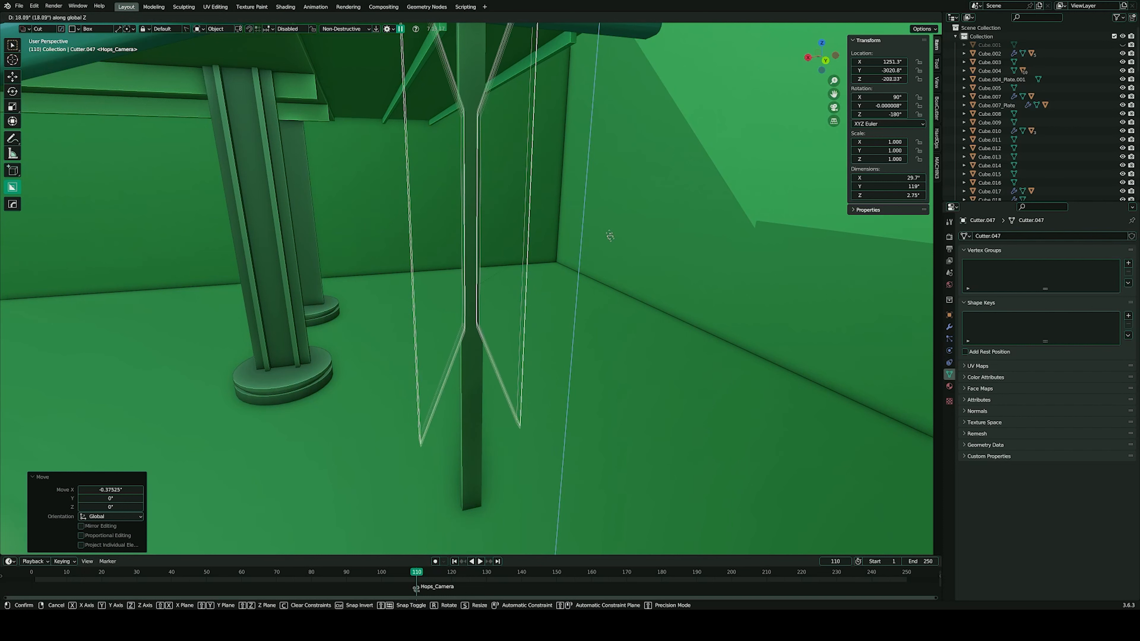
left_click(637, 321)
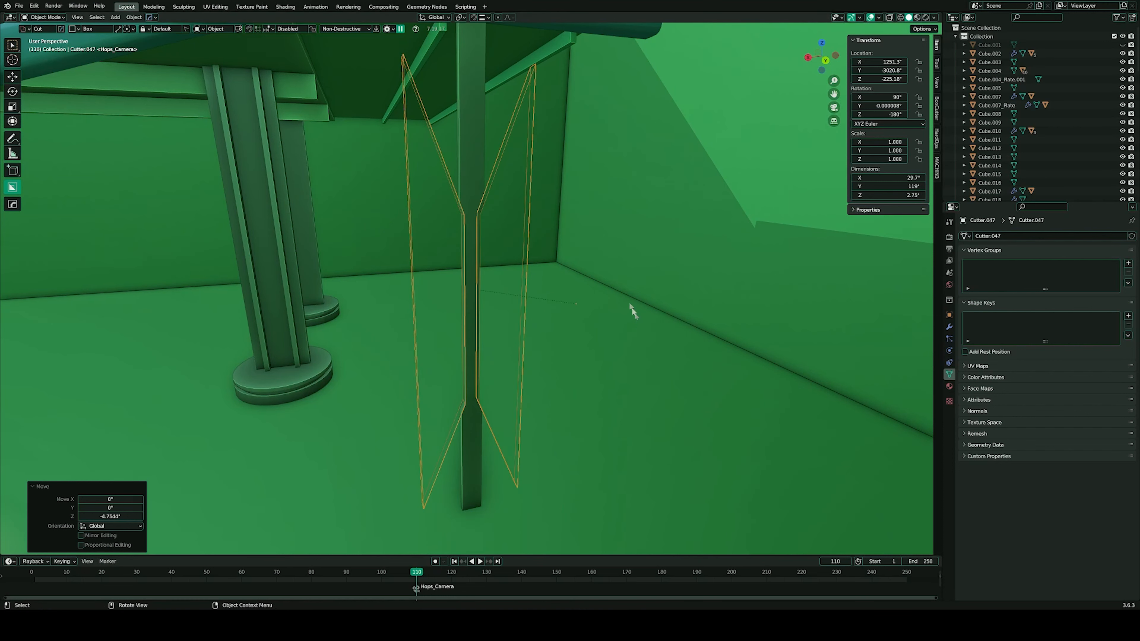
key("h")
scroll(559, 287, "down", 3)
middle_click_drag(534, 244, 480, 230)
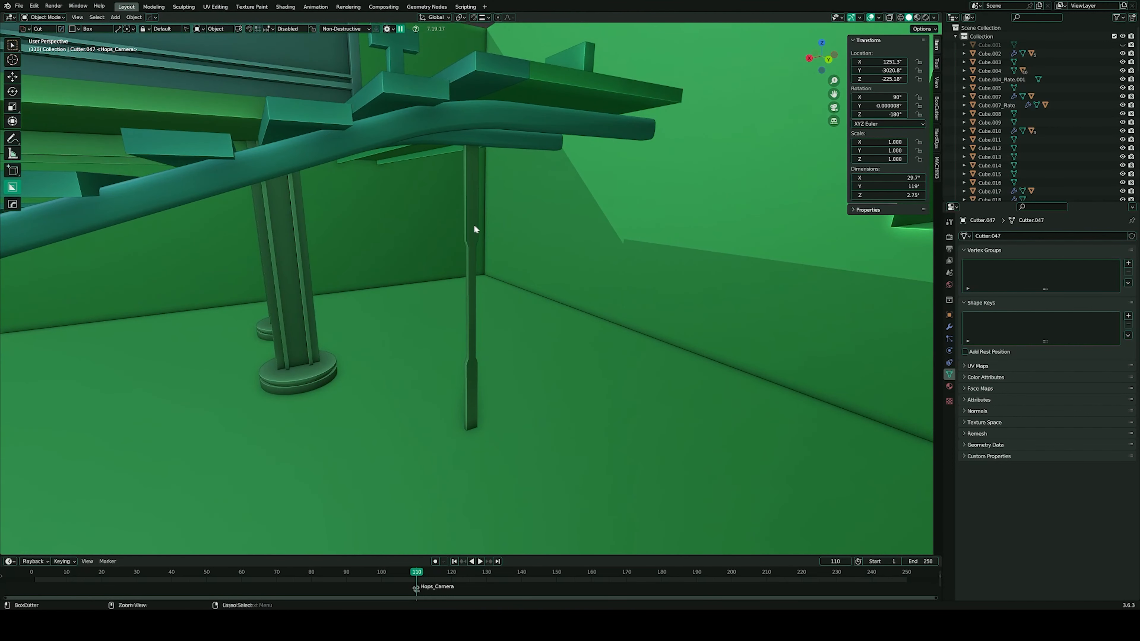
- Duplicate the notched post in place and rotate the copy -90 degrees about Z
left_click(475, 354)
key("shift+d")
right_click(541, 350)
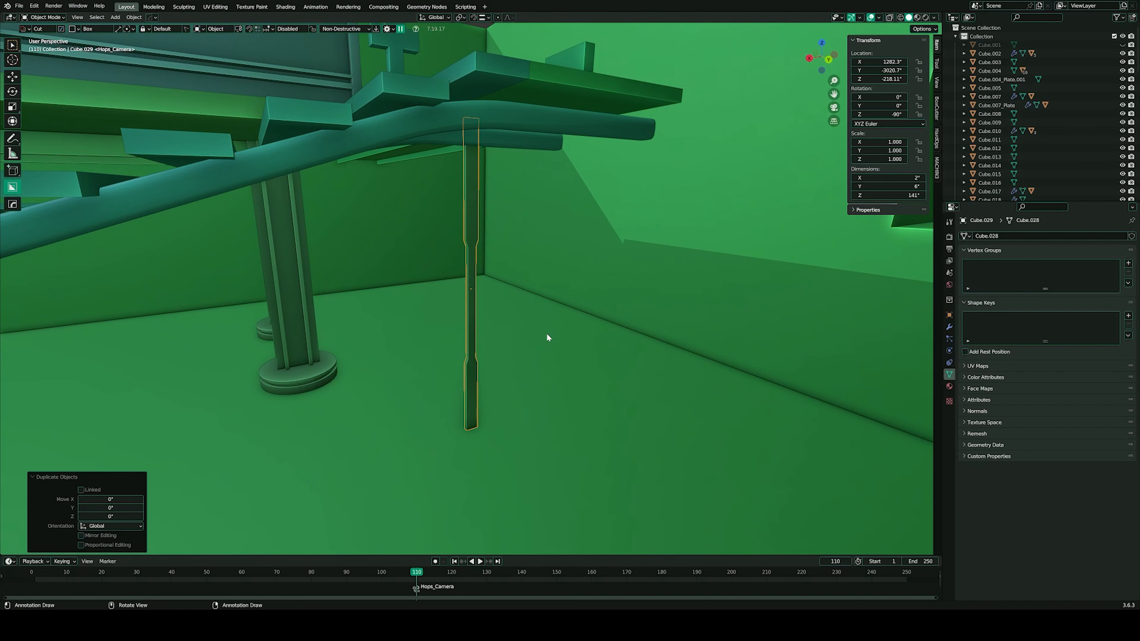
type("rz-90")
key("Return")
scroll(546, 333, "up", 3)
middle_click_drag(546, 333, 613, 322)
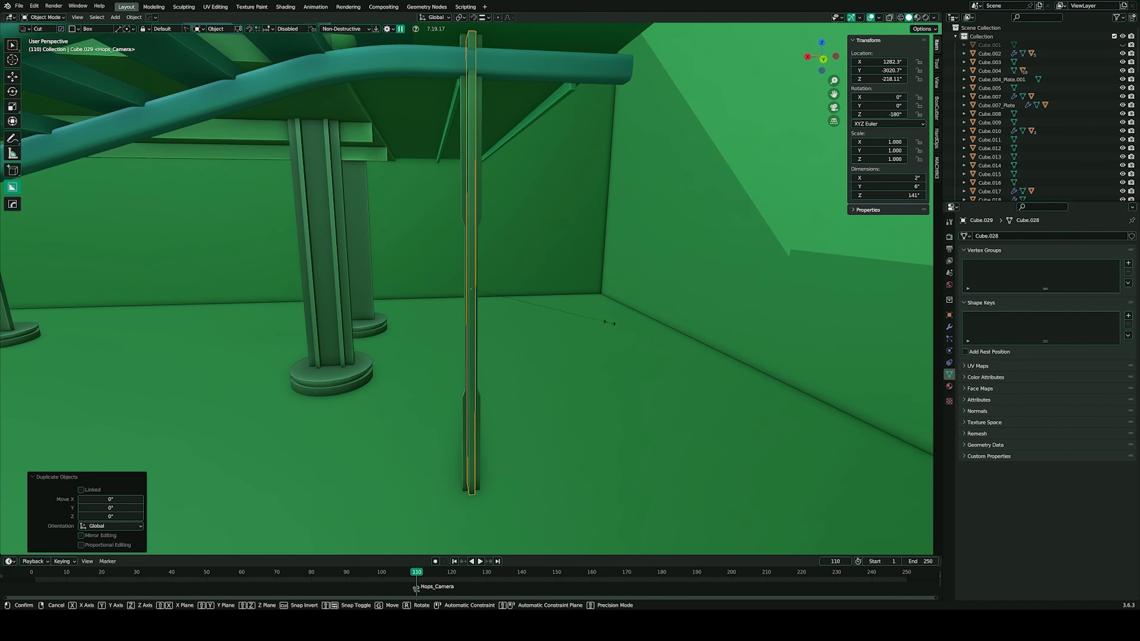
key("Return")
- Boolean-union the two crossed posts into one and apply its modifiers with Smart Apply
middle_click_drag(662, 247, 552, 236)
left_click(473, 208)
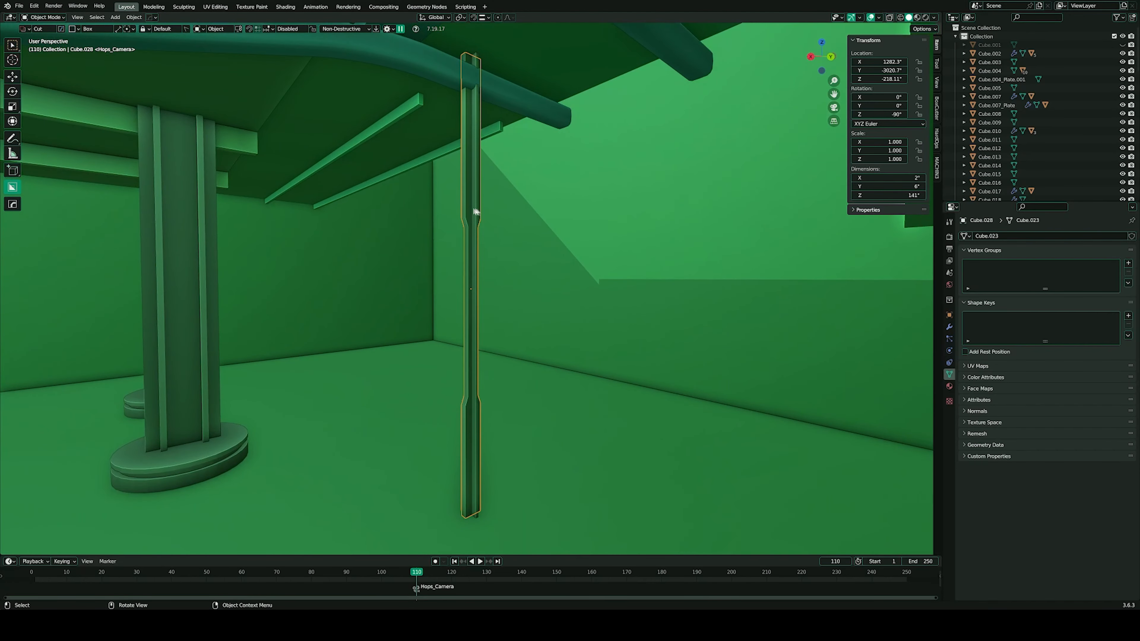
left_click(475, 208)
left_click(467, 207, "shift")
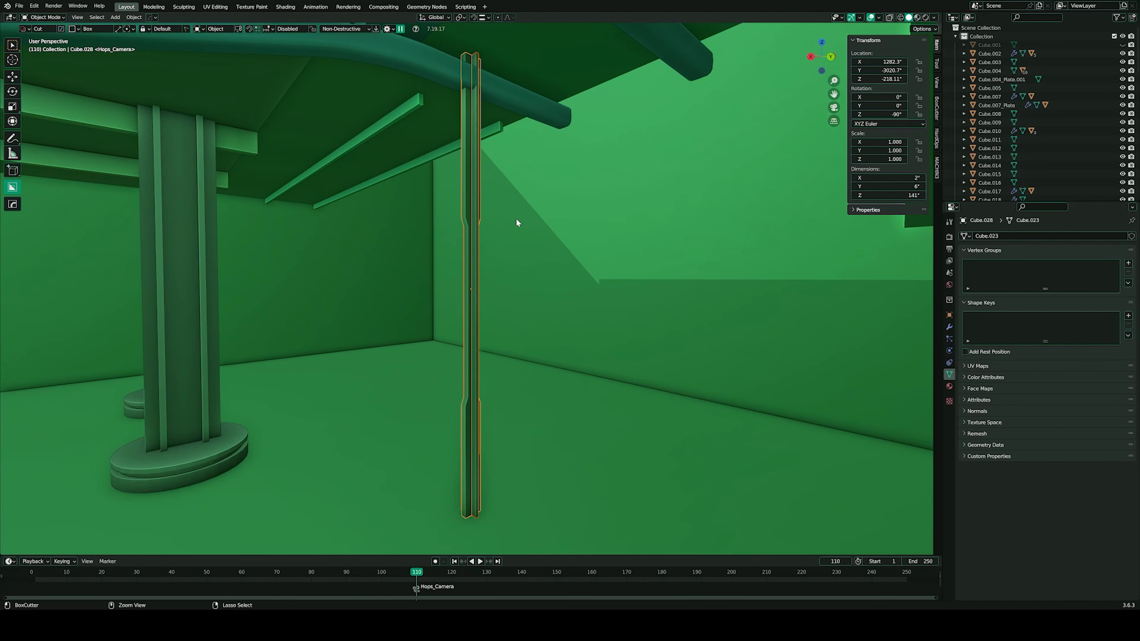
key("ctrl+KP_Add")
key("q")
key("Up")
key("Right")
key("Down")
key("Down")
key("Down")
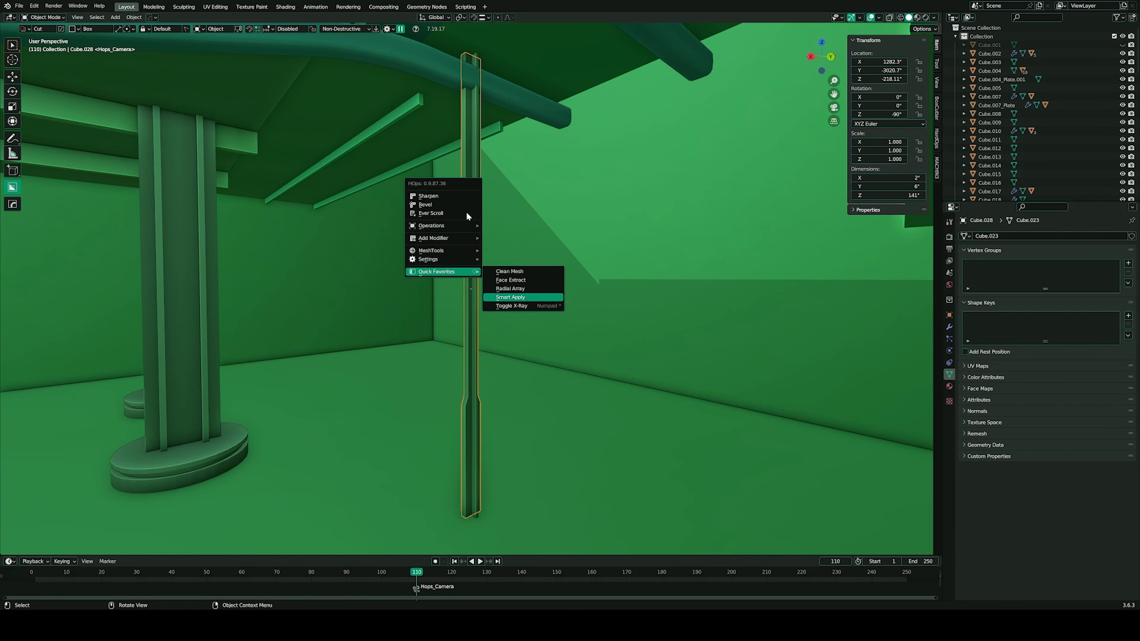
key("Return")
- Duplicate the cross-shaped post along X and adjust the copy to stand beneath the end of the rail
middle_click_drag(473, 207, 512, 323)
key("shift+d")
key("x")
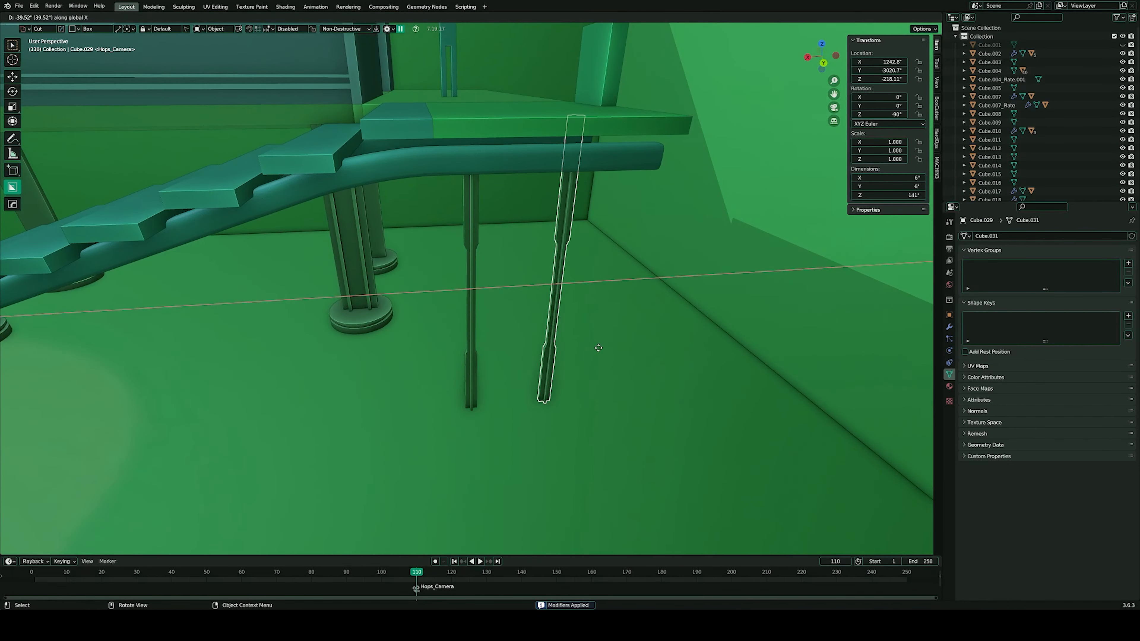
left_click(611, 353)
middle_click_drag(611, 353, 519, 210)
key("g")
key("x")
left_click(647, 367)
- Try mirroring both support posts across the landing platform, then undo the mirror
left_click(475, 250, "shift")
left_click(520, 172, "shift")
key("alt+x")
left_click(408, 160)
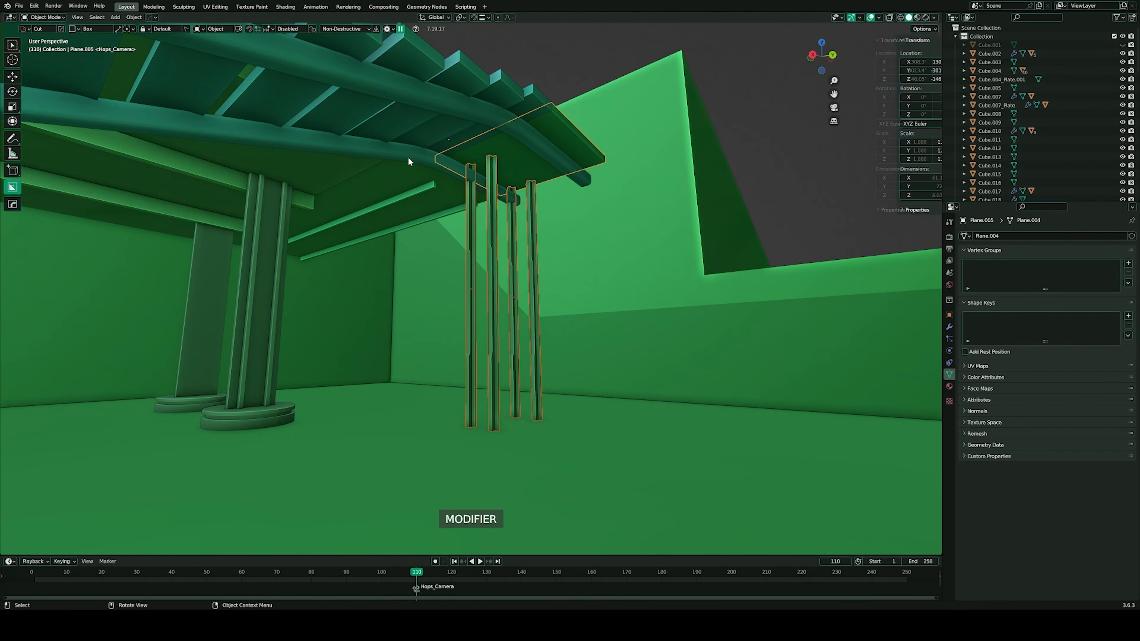
key("ctrl+z")
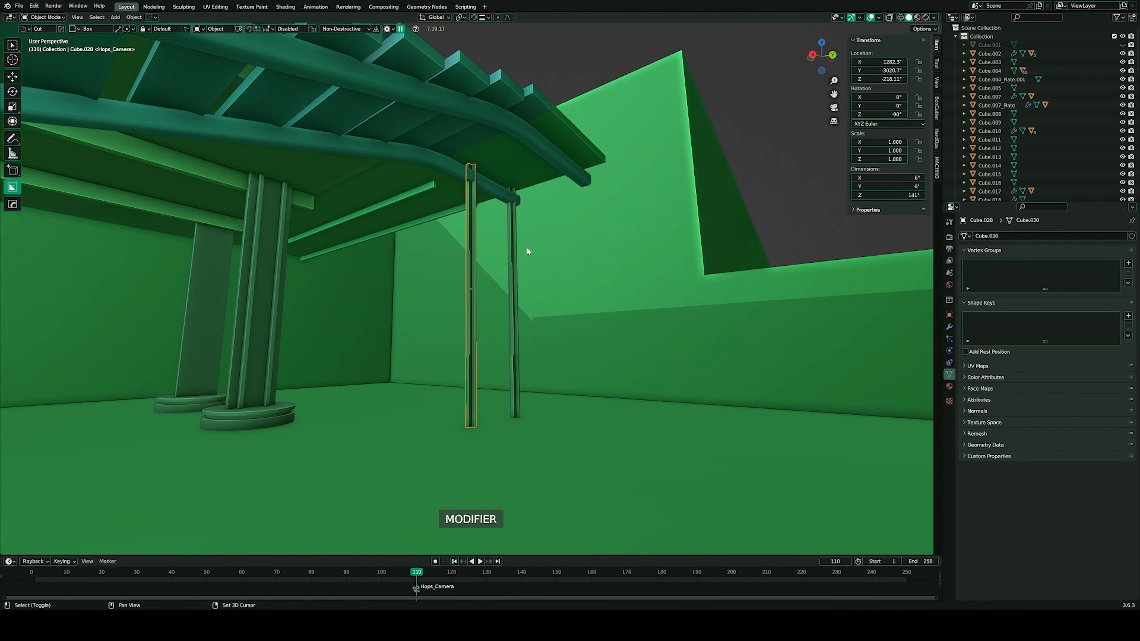
- Duplicate the support post about 47 inches along Y to stand beneath the opposite rail
middle_click_drag(527, 250, 556, 244)
key("shift+d")
key("Escape")
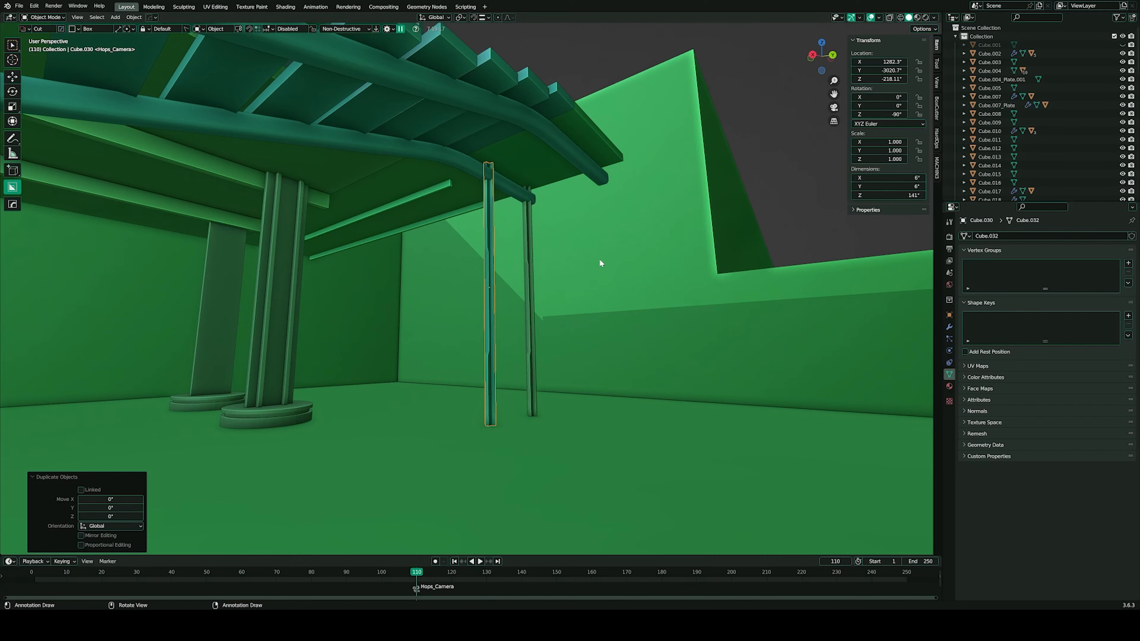
key("y")
left_click(673, 266)
middle_click_drag(673, 266, 499, 380)
key("KP_3")
key("g")
key("y")
left_click(538, 353)
- Duplicate the new support post about 37 inches in the negative X direction toward the platform's outer edge
key("shift+d")
key("x")
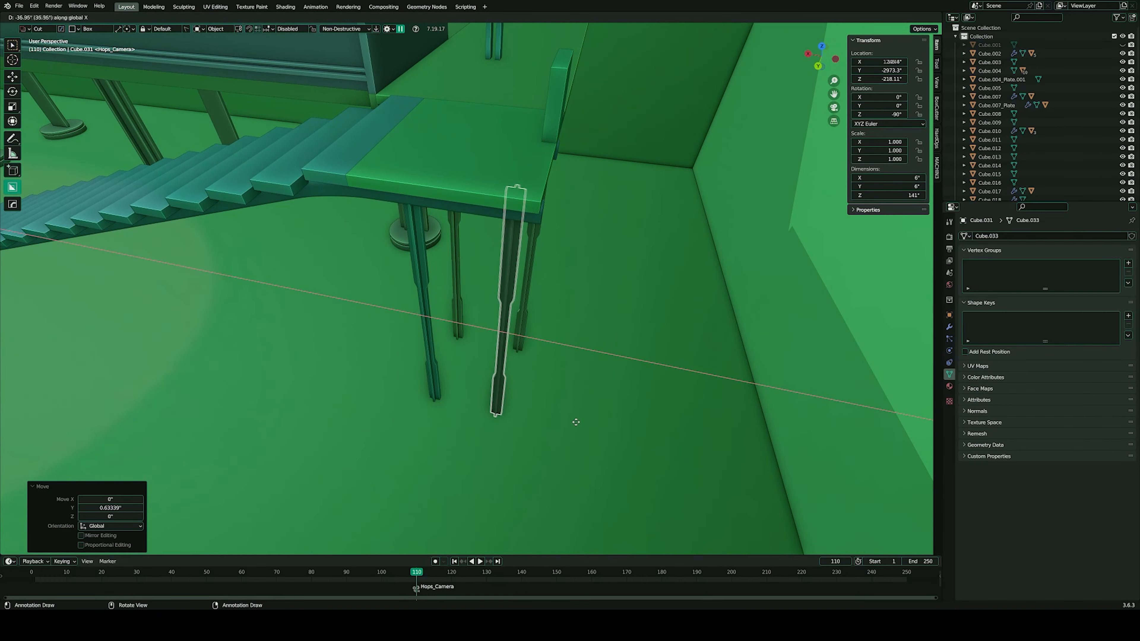
left_click(577, 421)
middle_click_drag(577, 420, 521, 362)
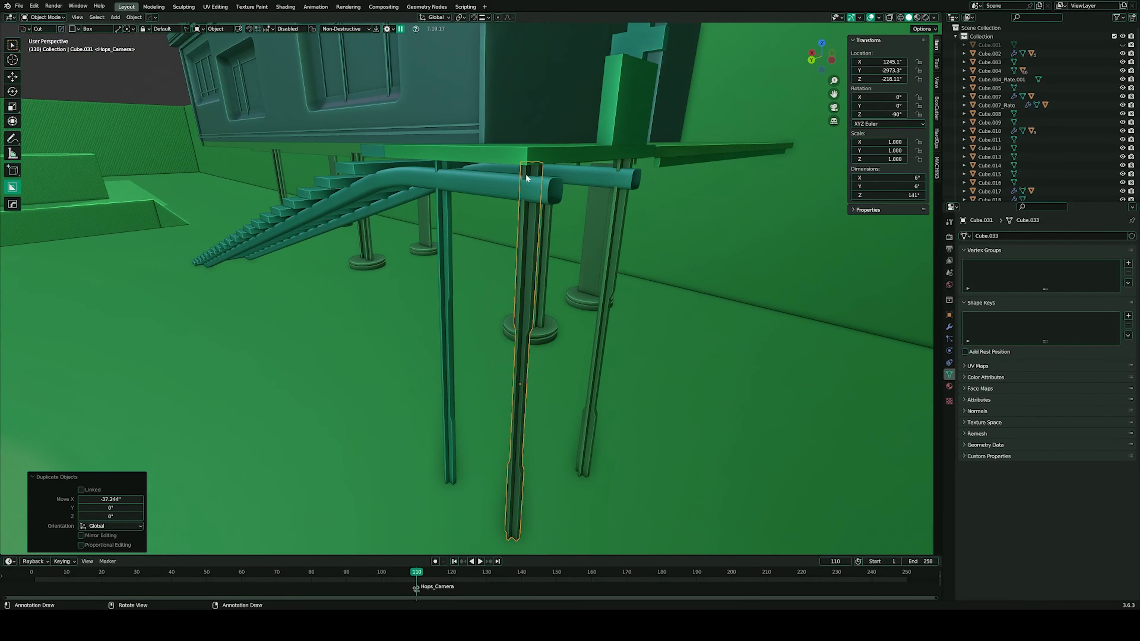
- Fill the open end loop of the stair's support rail with a face
left_click(540, 186)
key("Tab")
key("2")
left_click(548, 190, "alt")
key("f")
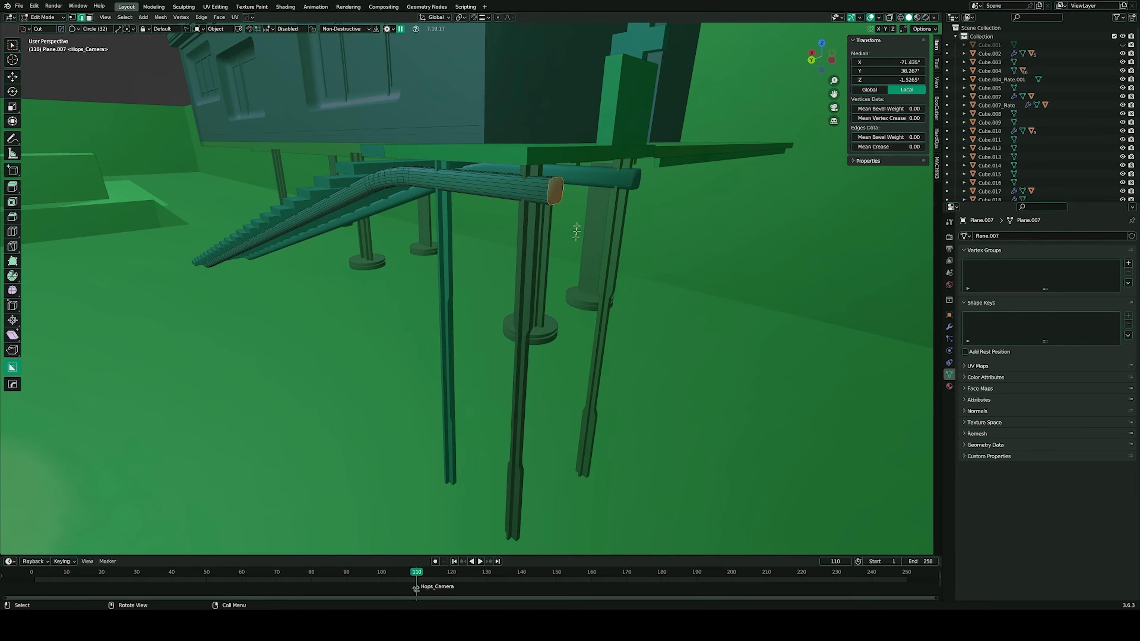
key("Tab")
- Sharpen the stair's support rail at 30 degrees with 60-degree auto smooth
scroll(529, 198, "down", 1)
middle_click_drag(529, 198, 564, 197)
key("q")
left_click(534, 117)
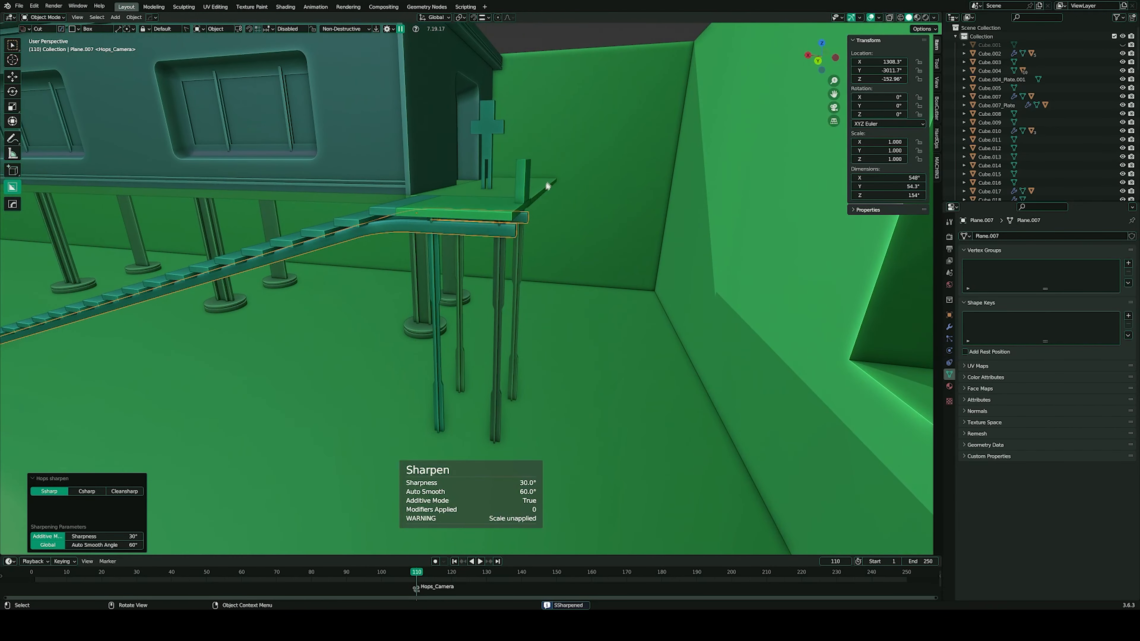
- Set the height of the upright panel at the platform's edge to 36 inches and raise it along Z
left_click(523, 182)
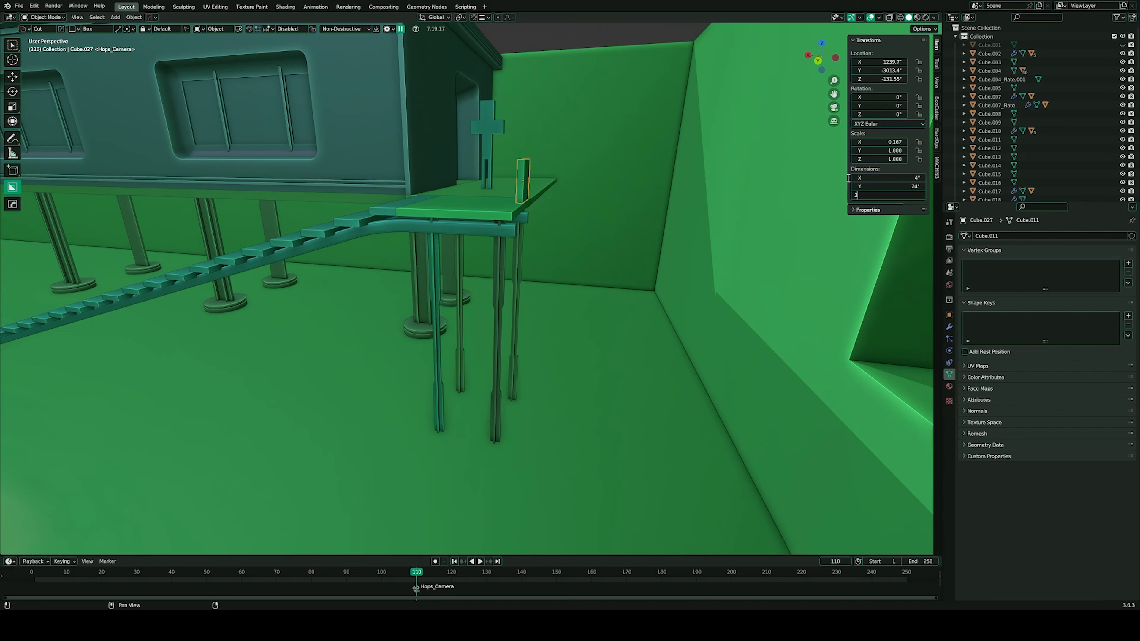
key("g")
key("z")
left_click(629, 181)
key("g")
key("z")
left_click(536, 191)
- Extend the upright panel by moving its end face about 40.3 inches along Y to the platform's corner
middle_click_drag(536, 191, 555, 267)
key("f")
scroll(555, 267, "down", 5)
key("Tab")
left_click(432, 302)
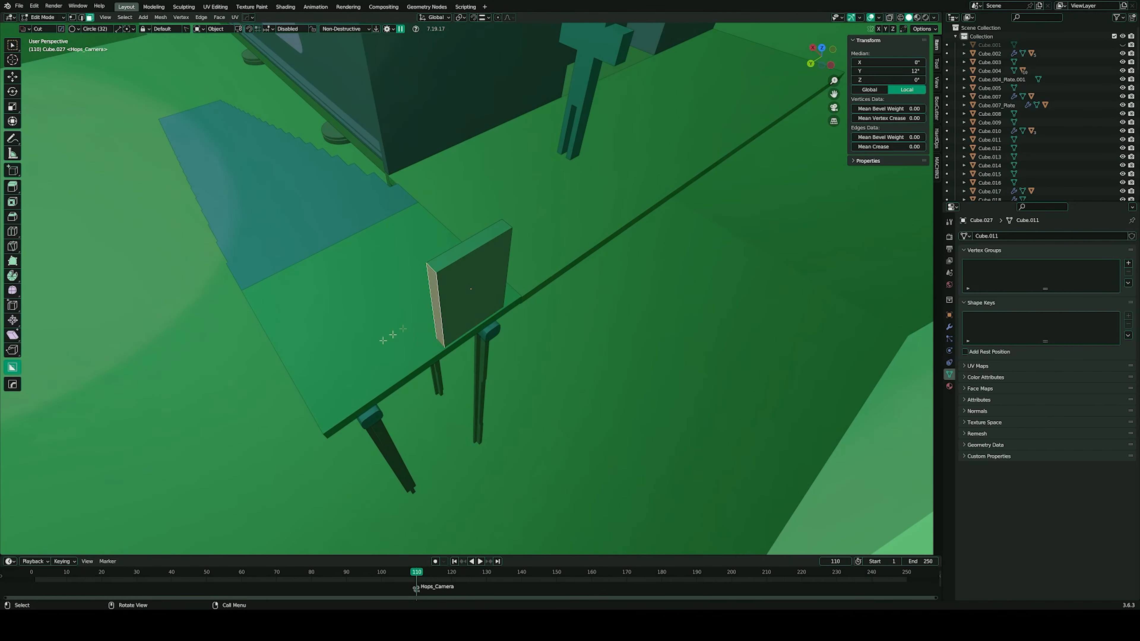
key("g")
key("y")
left_click(305, 395)
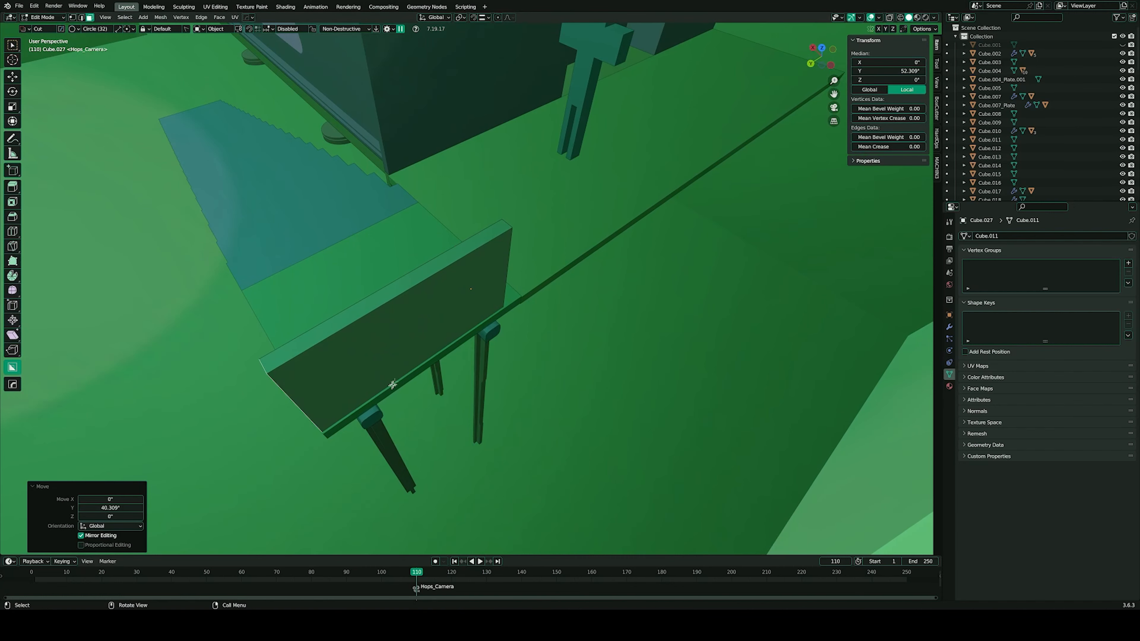
key("Tab")
- Isolate the panel in the right view and box-cut an opening through its bottom, leaving an upside-down U frame
key("KP_Divide")
key("KP_3")
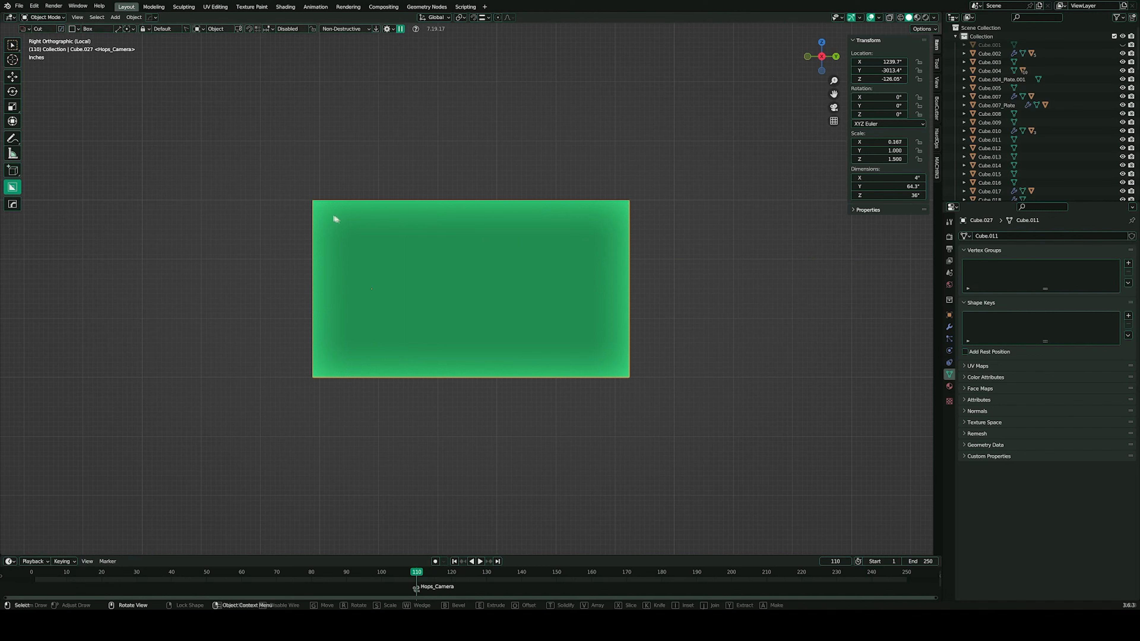
left_click(606, 406)
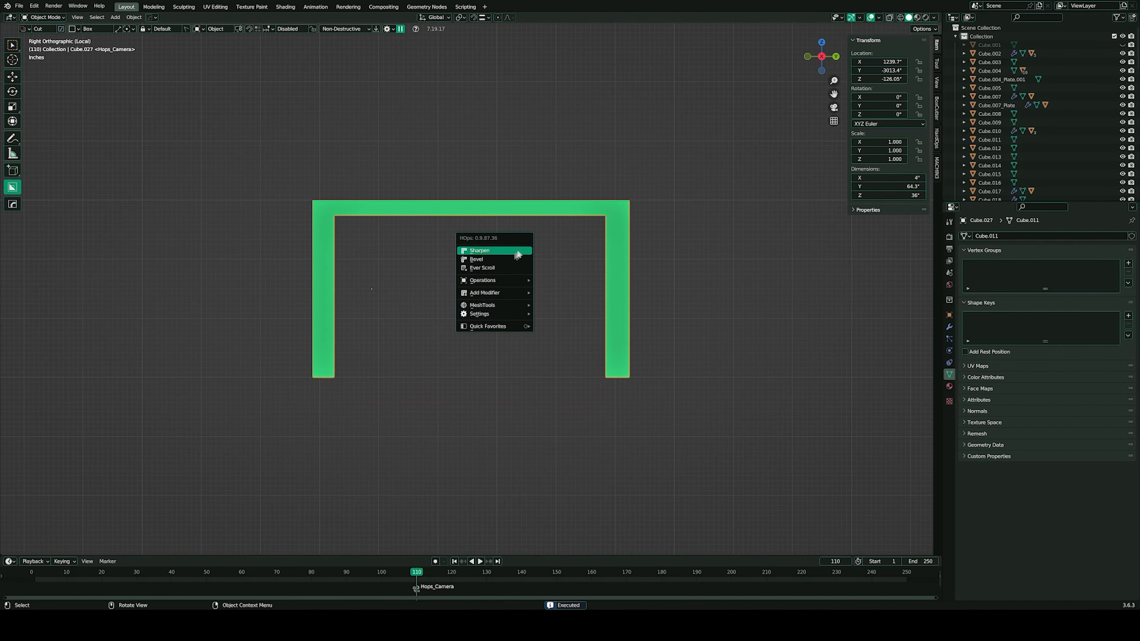
- Shift the rectangular opening sideways along Y within the panel
middle_click_drag(512, 253, 282, 169)
key("g")
key("y")
left_click(550, 249)
key("Tab")
key("Tab")
- In the right view, box-cut a large rectangular recess into the side face of the U-shaped frame
left_click(281, 169)
left_click_drag(282, 169, 646, 412)
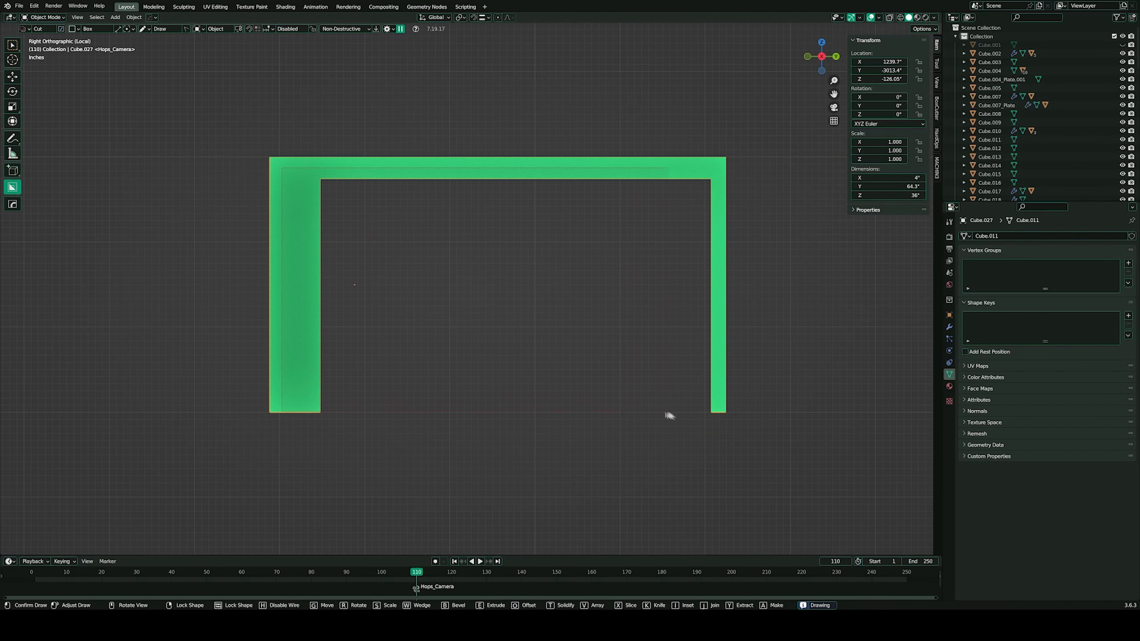
left_click_drag(715, 414, 716, 416)
middle_click_drag(716, 416, 682, 434)
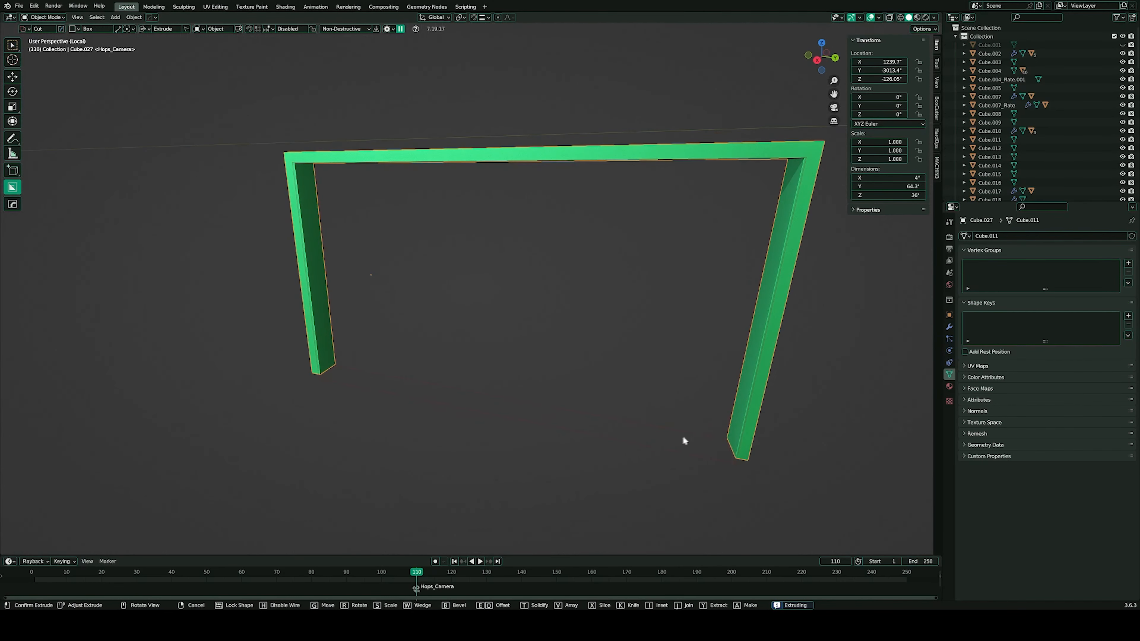
left_click(608, 425)
- Cycle through the frame's booleans to expose its cutters
middle_click_drag(609, 425, 327, 175)
key("q")
left_click(496, 271)
key("Tab")
key("Tab")
left_click(395, 190)
key("h")
left_click(453, 189)
key("ctrl+shift+b")
left_click(451, 194)
left_click(415, 190)
- Reveal the cutter of the frame's opening, briefly open its mesh for editing, and return to Object Mode
key("q")
left_click(415, 194)
left_click(417, 228)
key("Tab")
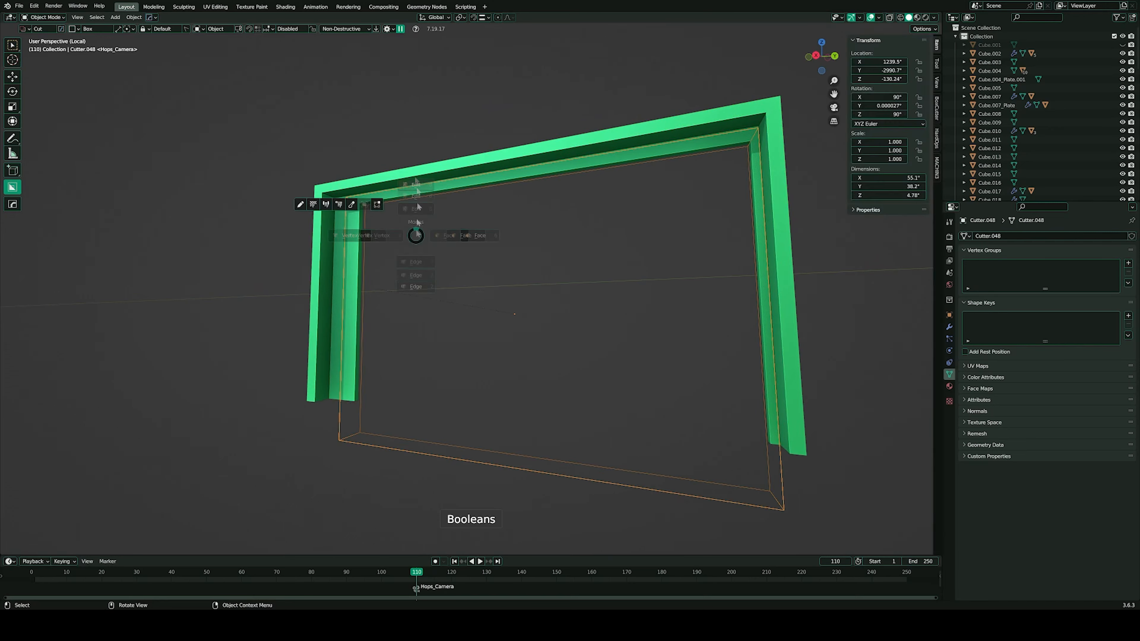
middle_click_drag(417, 237, 430, 219)
key("Tab")
left_click(433, 164)
- Draw another box cut across the frame's width in the right view and shift its cutter along Z
key("KP_3")
left_click_drag(231, 233, 852, 236)
middle_click_drag(852, 236, 883, 235)
key("g")
key("z")
left_click(696, 242)
- Try to mirror the frame's cut to its opposite side
middle_click_drag(695, 254, 668, 280)
middle_click_drag(561, 171, 546, 193)
key("h")
left_click(546, 189)
key("q")
left_click(547, 191)
right_click(521, 267)
key("q")
key("shift+q")
left_click(563, 185)
key("alt+x")
left_click(557, 287)
- Undo the last mirror and cut changes on the frame
mouse_move(557, 288)
middle_mouse_down()
mouse_move(572, 281)
mouse_move(538, 240)
mouse_move(473, 239)
mouse_move(489, 219)
mouse_move(509, 228)
mouse_move(441, 217)
middle_mouse_up()
key("ctrl+z")
key("ctrl+z")
key("ctrl+z")
key("ctrl+z")
- Delete the boolean cutters that shape the panel, including the one for its opening
key("x")
left_click(421, 220)
left_click(489, 220)
key("x")
key("ctrl+z")
key("q")
left_click(541, 227)
key("x")
left_click(499, 227)
- In the top view, box-cut a strip along one long side of the panel, thinning it to about 2.52 inches
middle_click_drag(353, 212, 457, 292, "alt")
left_click_drag(526, 434, 494, 184)
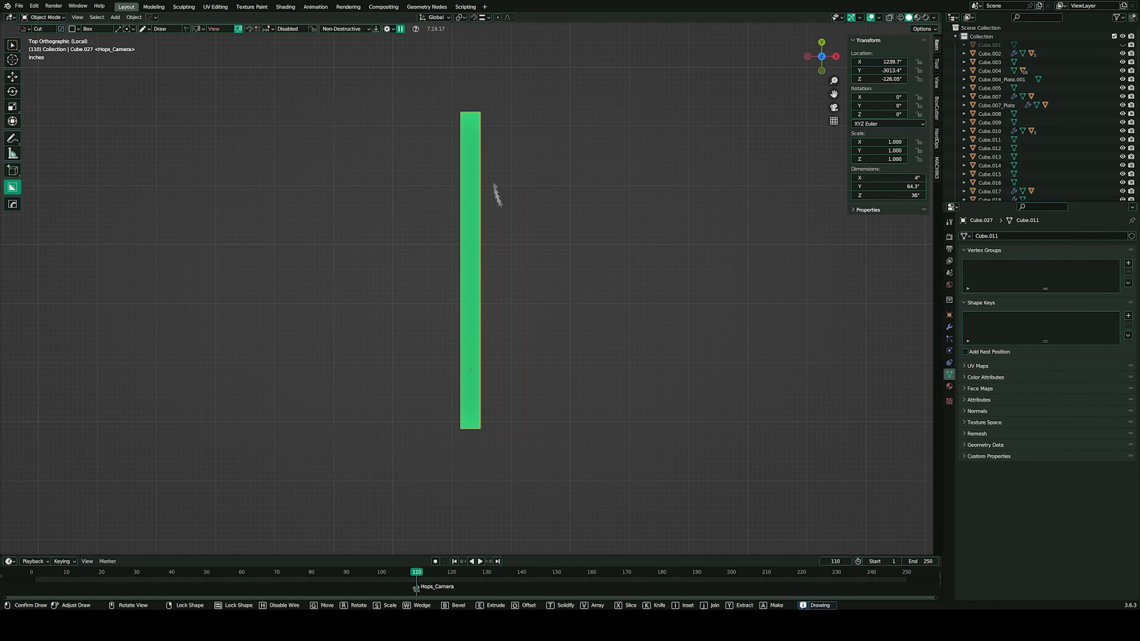
left_click_drag(477, 92, 472, 91)
middle_click_drag(472, 90, 477, 57)
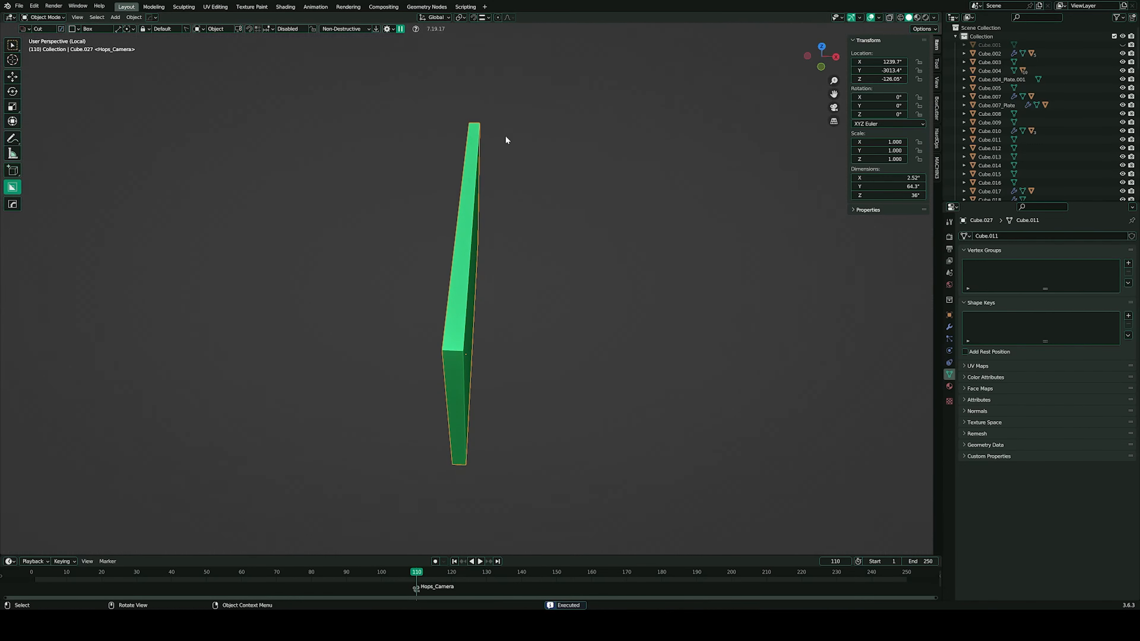
- Reveal the side strip's cutter and lower it along Z to leave a projecting cap along the panel's top
key("q")
left_click(502, 165)
middle_click_drag(502, 166, 495, 147)
key("g")
key("z")
left_click(555, 168)
- Mirror the side cut to the panel's opposite long side so the top cap projects on both sides
left_click(466, 219, "shift")
key("alt+x")
left_click(521, 334)
left_click(528, 280)
key("h")
- In the right view, box-cut a rectangular opening through the panel that runs past its bottom edge
middle_click_drag(528, 274, 294, 196)
left_click(448, 214)
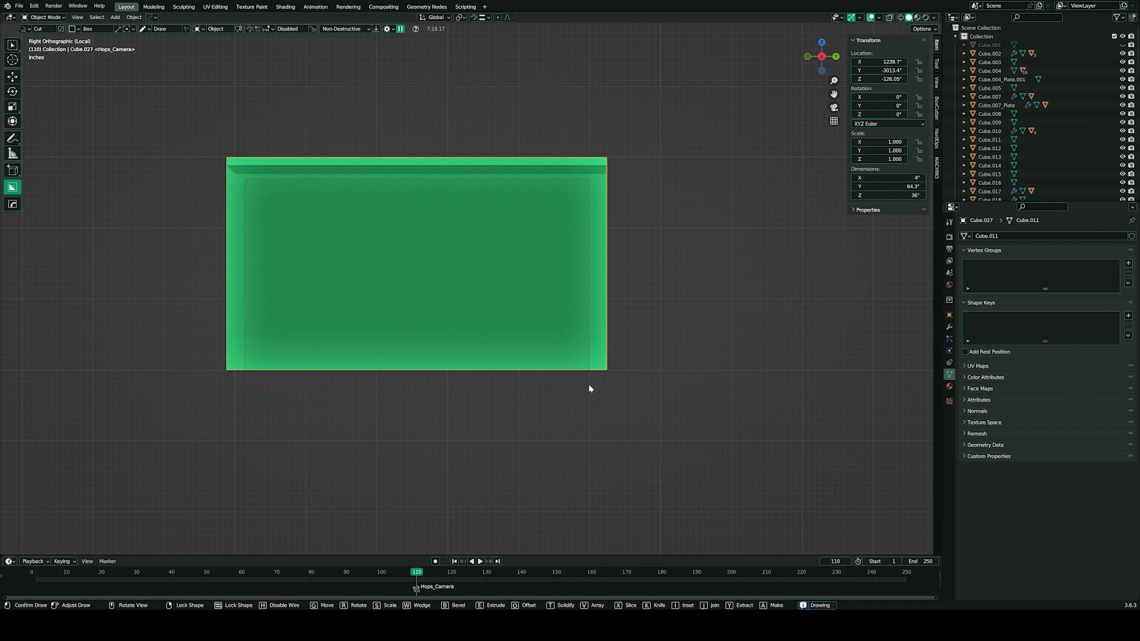
left_click_drag(588, 384, 589, 384)
middle_click_drag(588, 384, 523, 285)
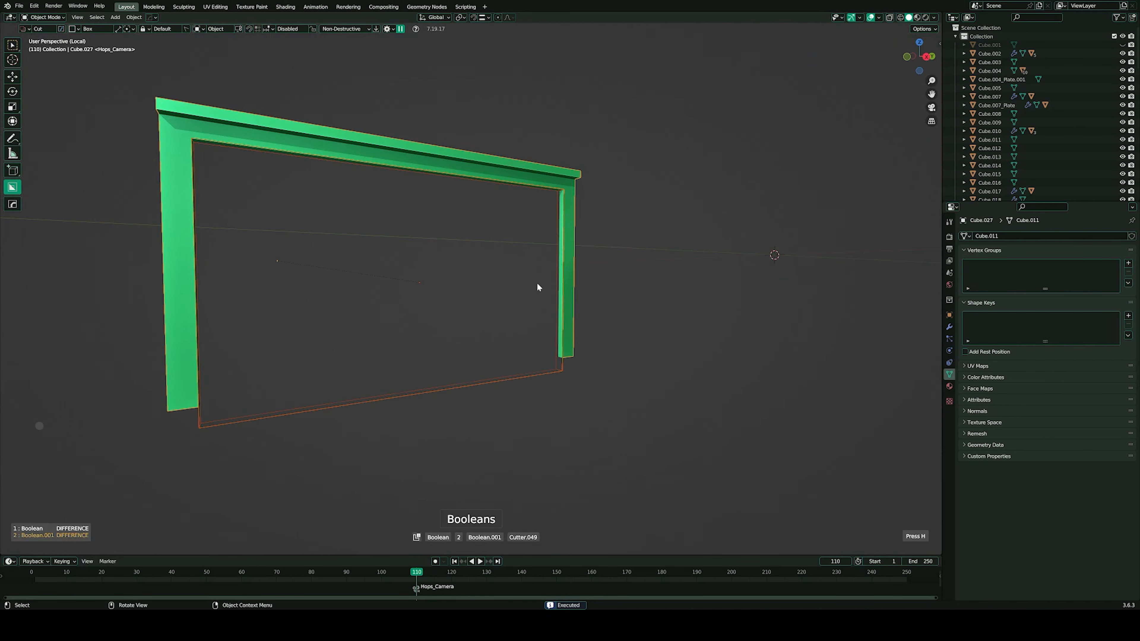
- Delete the open-bottomed cut and box-cut an enclosed opening about 57.4 by 30 inches through the panel
left_click(498, 286)
key("Delete")
left_click(529, 290)
middle_click_drag(516, 279, 285, 192, "alt")
mouse_move(245, 176)
left_mouse_down()
mouse_move(569, 356)
mouse_move(588, 355)
left_mouse_up()
- Try a circle-shaped cut at the panel's lower corner
left_click(74, 29)
left_click(76, 45)
mouse_move(246, 384)
left_mouse_down()
mouse_move(305, 171)
mouse_move(398, 361)
left_mouse_up()
right_click(557, 134)
left_click(358, 265)
key("q")
key("ctrl+z")
key("q")
left_click(396, 198)
left_click(396, 198)
left_click(74, 28)
left_click(49, 46)
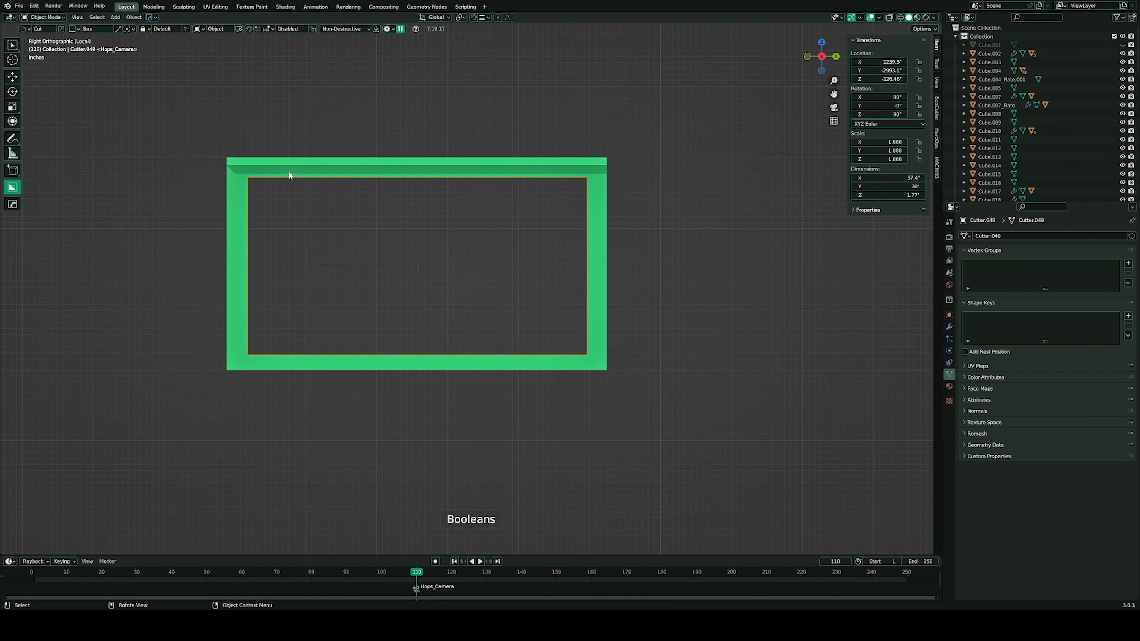
- Reveal the cutter of the rectangular opening and open its mesh for editing
key("q")
left_click(358, 164)
key("q")
left_click(358, 164)
left_click(372, 218)
middle_click_drag(372, 218, 359, 198)
key("q")
left_click(341, 153)
key("Tab")
- Bevel the four corner edges of the opening's cutter about 10.6 inches wide into rounded corners and return to Object Mode
middle_click_drag(341, 154, 251, 171)
left_click(315, 203)
middle_click_drag(315, 202, 324, 303)
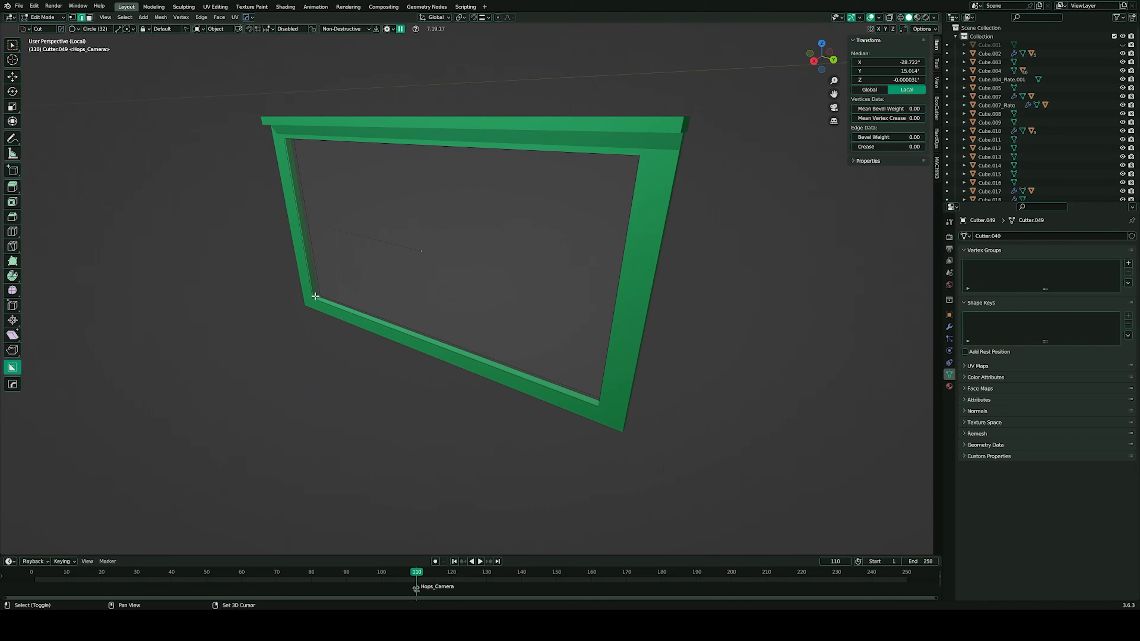
left_click(313, 288, "shift")
middle_click_drag(430, 265, 525, 236)
left_click(587, 181, "shift")
middle_click_drag(587, 181, 522, 282)
left_click(565, 318, "shift")
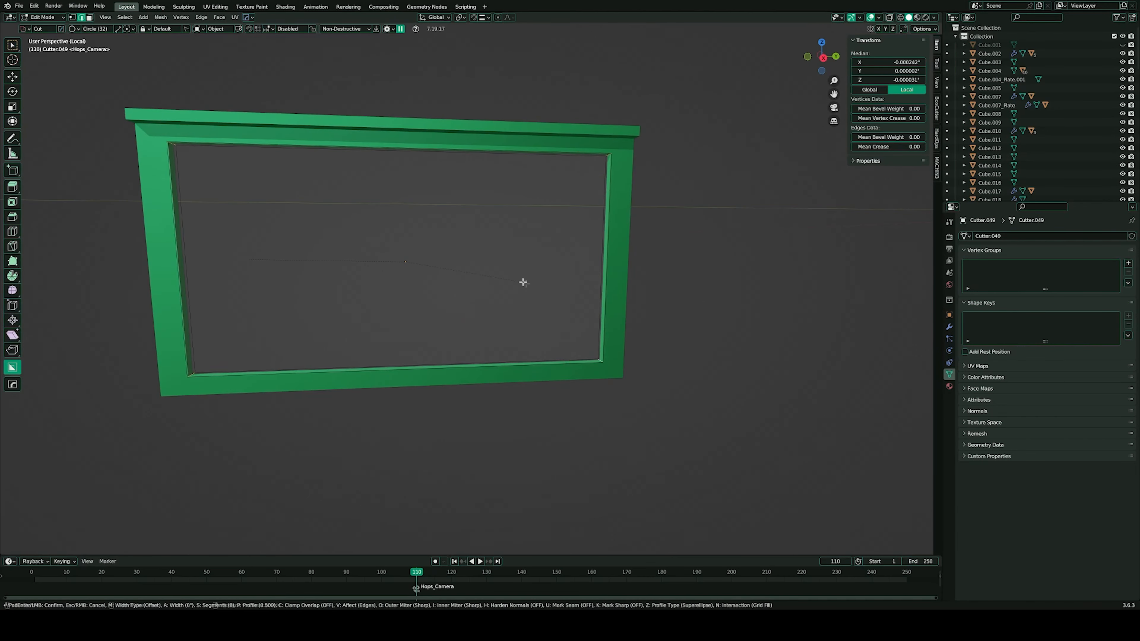
key("ctrl+b")
left_click(523, 312)
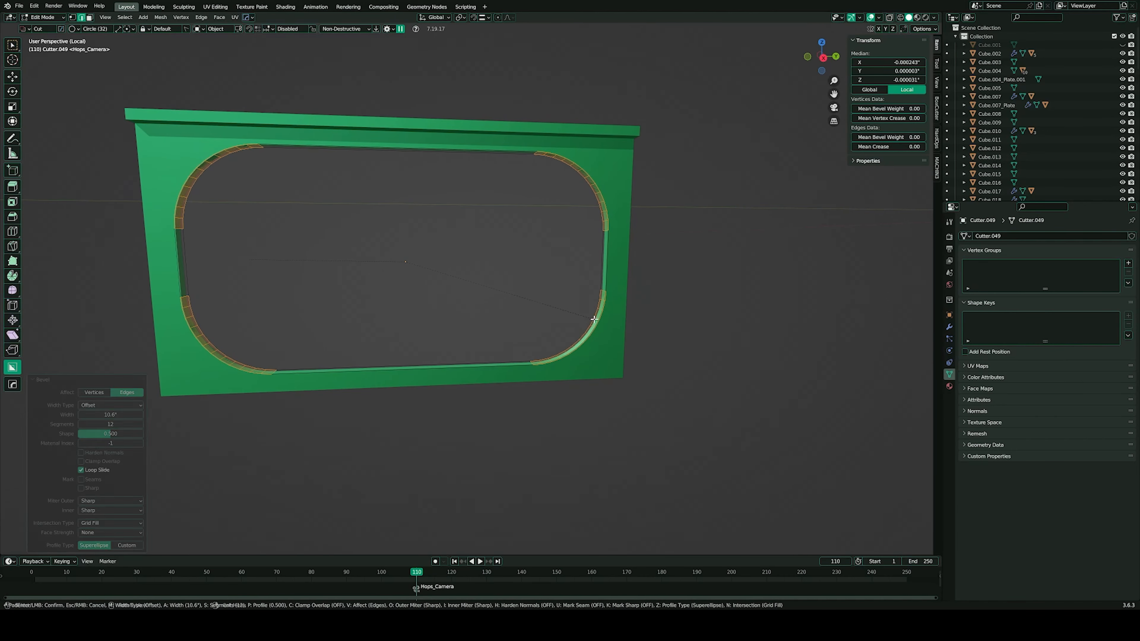
key("Tab")
- In the right view, cut the opening's cutter with a diagonal Line Box about 3.92 inches wide, leaving a diagonal brace
middle_click_drag(492, 203, 404, 189, "alt")
left_click(74, 29)
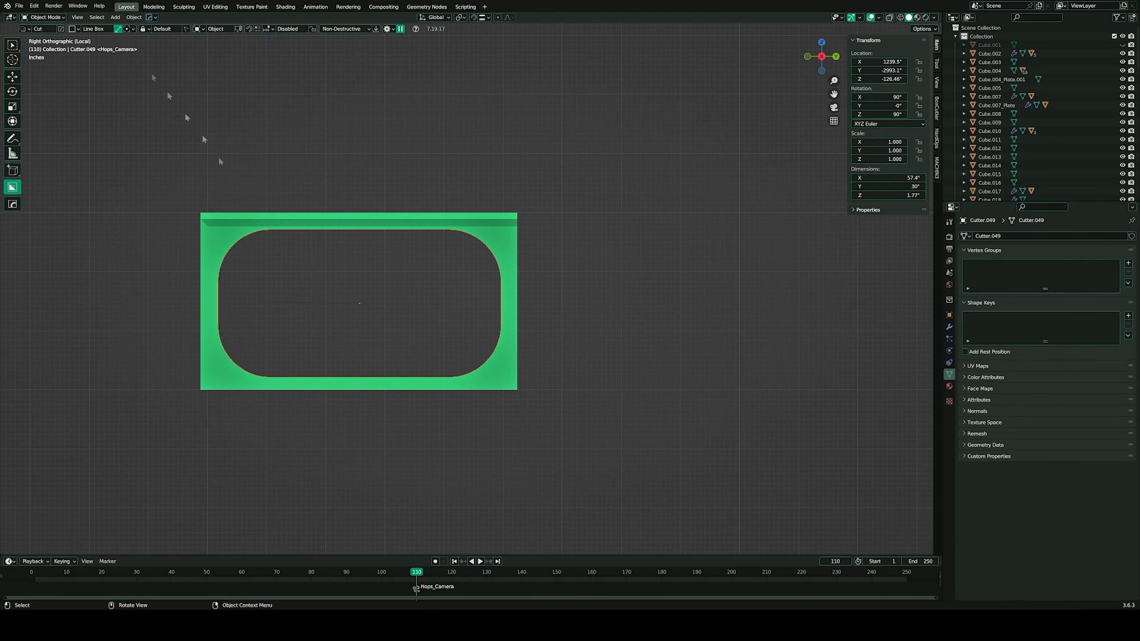
left_click(486, 414)
key("q")
left_click(399, 286)
- Switch the cutting shape to Ngon with its Line option turned off
middle_click_drag(402, 292, 442, 285)
left_click(65, 47)
scroll(370, 183, "up", 1)
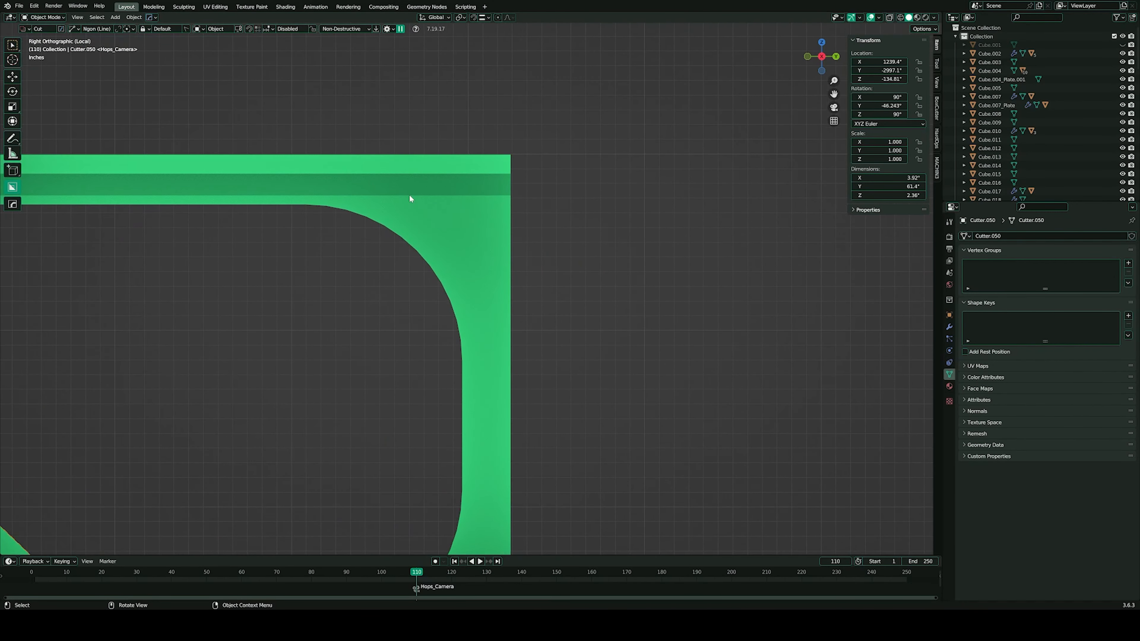
left_click(118, 29)
scroll(379, 212, "down", 3)
middle_click_drag(206, 305, 458, 306, "shift")
- Try to mirror the diagonal brace across the opening
left_click(395, 235)
key("alt+x")
key("Escape")
key("shift+q")
mouse_move(397, 226)
left_click(434, 222)
key("alt+x")
left_click(406, 363)
key("ctrl+z")
key("ctrl+z")
key("alt+x")
key("Escape")
- Reveal the diagonal brace's cutter and scale it to 0.217 along its local X axis
key("q")
middle_click_drag(483, 340, 427, 327)
left_click(449, 329)
left_click(436, 343)
key("q")
left_click(427, 339)
left_click(427, 338)
key("s")
key("x")
key("x")
left_click(505, 354)
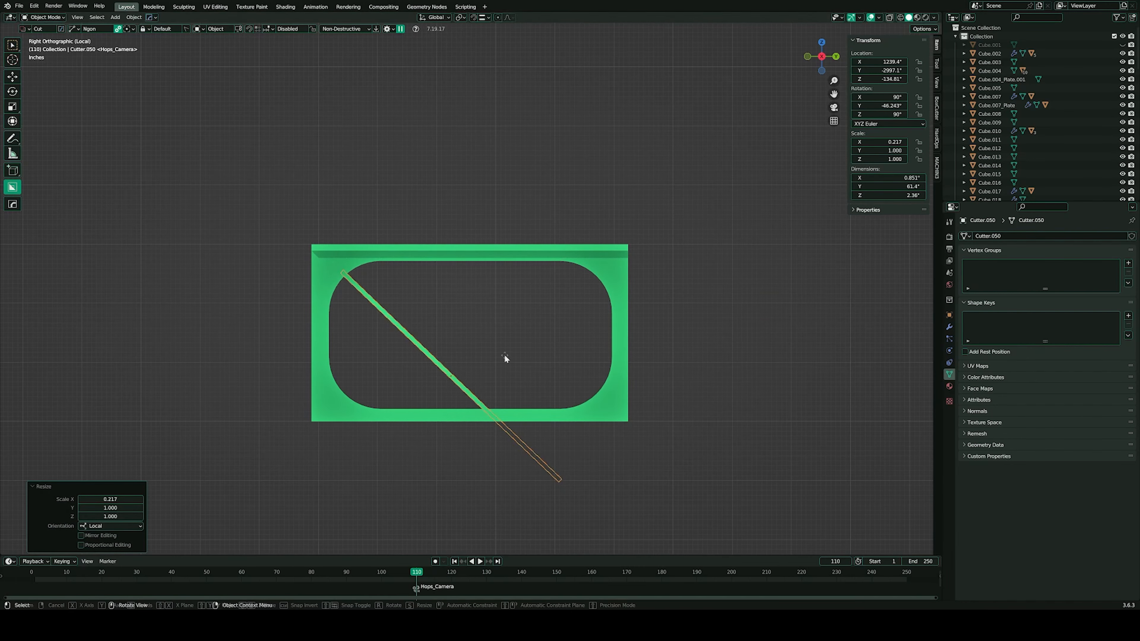
- Move the diagonal brace's cutter along its Y axis so the brace spans a lower corner of the opening
key("g")
key("y")
left_click(438, 378)
- Mirror the diagonal brace's cutter across the opening so both lower corners have a brace
left_click(459, 412)
left_click(408, 396)
left_click(475, 414, "shift")
key("alt+x")
key("Escape")
right_click(432, 255)
key("Escape")
left_click(455, 249)
right_click(464, 247)
left_click(505, 262)
key("alt+x")
left_click(407, 333)
- Hide the exposed brace cutter while keeping the railing panel shown
middle_click_drag(472, 352, 486, 344)
key("h")
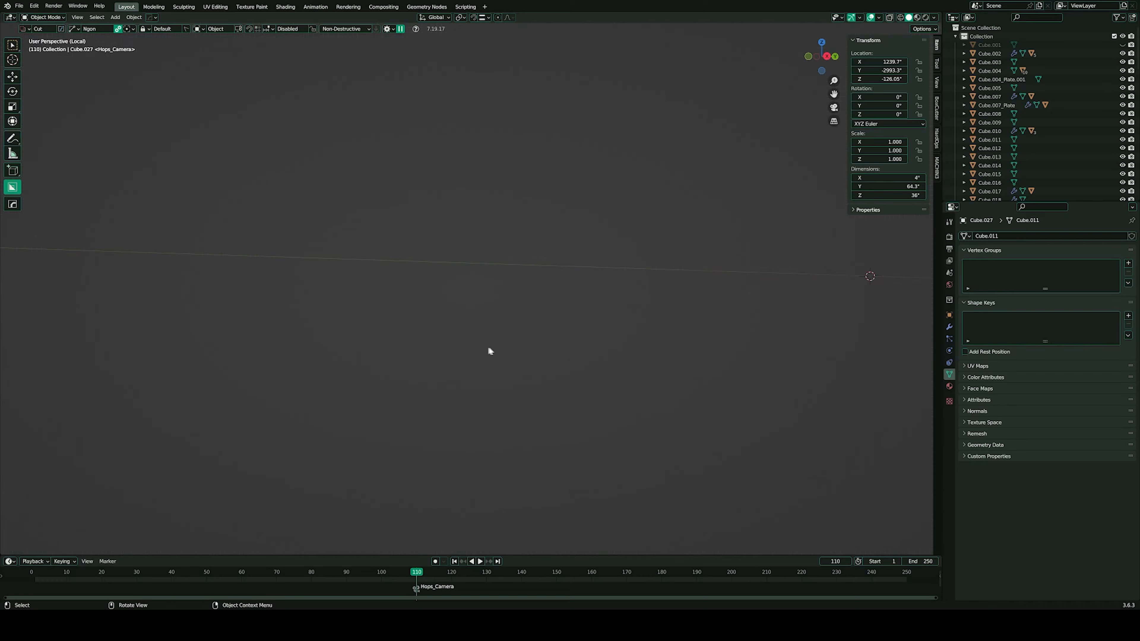
key("ctrl+z")
left_click(524, 407)
key("h")
- In the right view, cut the opening's cutter with a horizontal Line Box, leaving a band across the opening's upper part
left_click(477, 251)
mouse_move(481, 269)
middle_mouse_down()
mouse_move(430, 278)
mouse_move(481, 281)
mouse_move(371, 274)
mouse_move(445, 283)
mouse_move(406, 292)
mouse_move(319, 274)
middle_mouse_up()
scroll(405, 247, "down", 2)
scroll(479, 272, "up", 2)
left_click(74, 29)
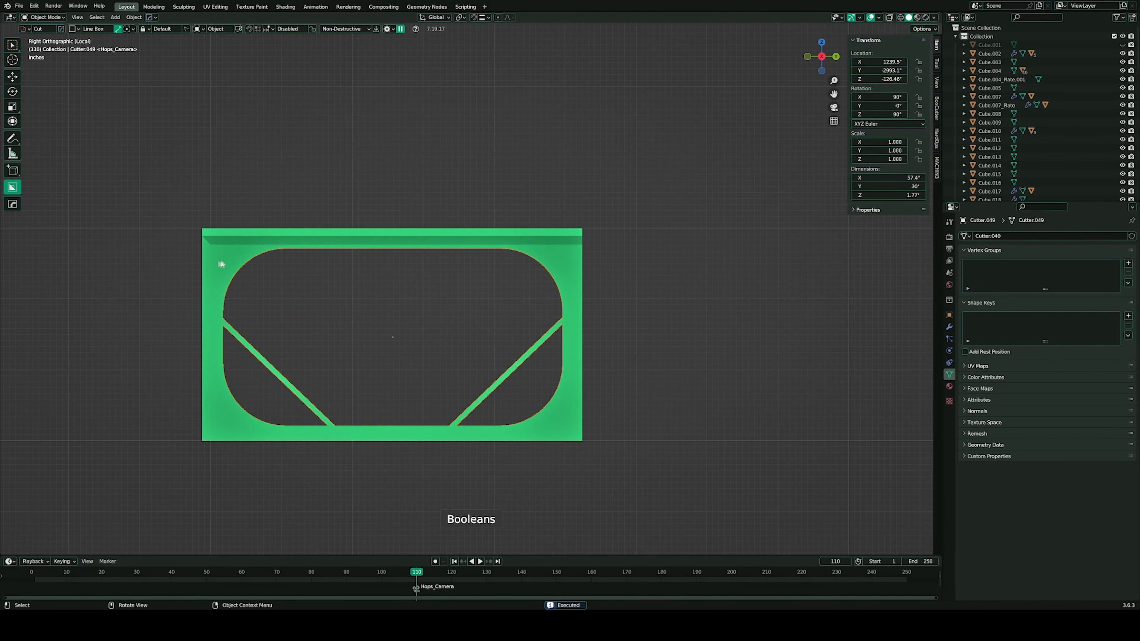
left_click_drag(574, 309, 575, 310)
middle_click_drag(575, 309, 414, 215)
- Reveal the cutter that trims the panel's sides and switch the cutting shape to Box with its Line option off
left_click(519, 282)
key("q")
left_click(519, 281)
left_click(519, 282)
scroll(547, 272, "up", 3)
left_click(74, 29)
left_click(118, 29)
scroll(381, 175, "up", 1)
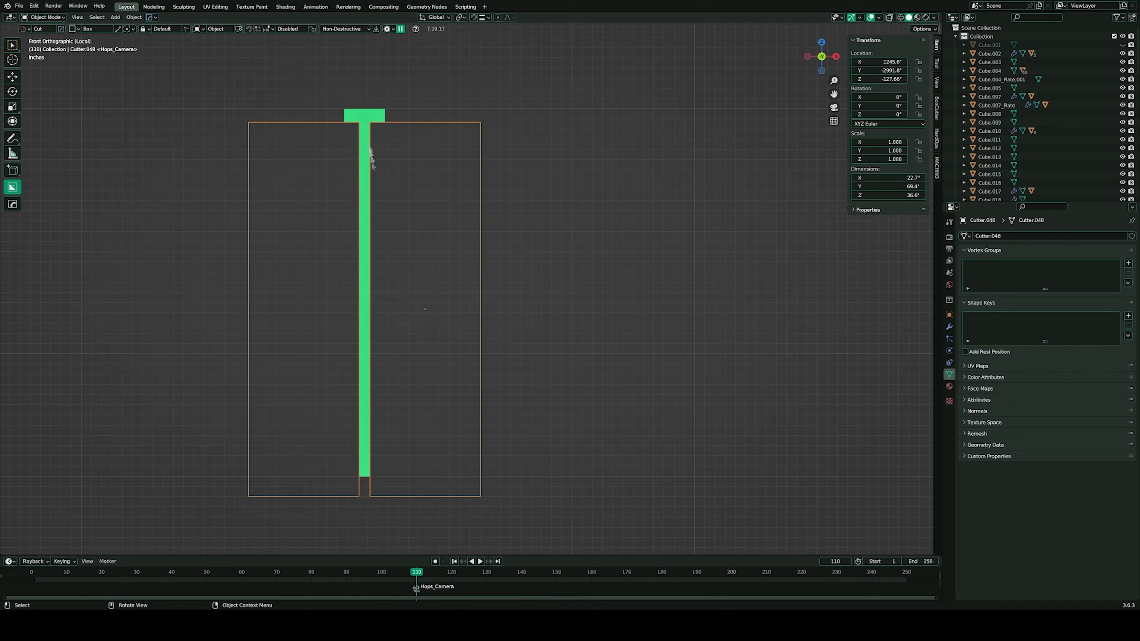
- Box-cut the side cutter in the front view to leave raised lips beneath the cap and along the base, and hide it
left_click_drag(382, 138, 382, 139)
middle_click_drag(382, 140, 326, 191)
scroll(418, 233, "down", 3)
middle_click_drag(418, 233, 468, 243, "alt")
scroll(468, 315, "up", 5)
middle_click_drag(396, 336, 496, 297)
key("h")
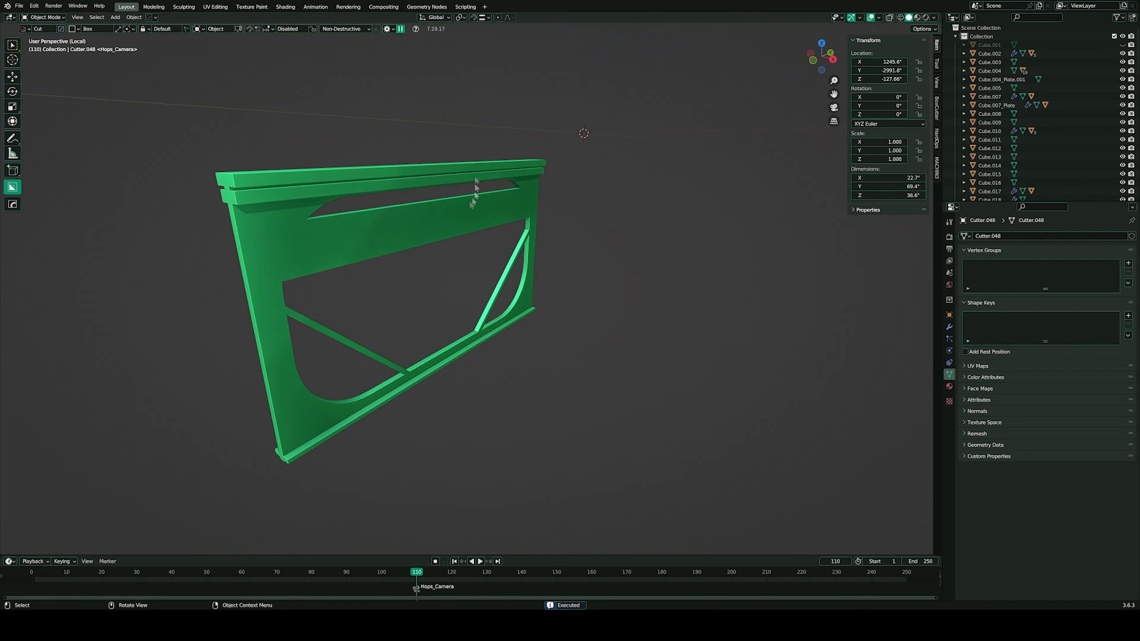
- Add multiple loop cuts along the length of the railing panel's cap in Edit Mode
left_click(477, 170)
key("Tab")
key("ctrl+r")
scroll(433, 172, "up", 12)
left_click(437, 177)
key("Tab")
key("q")
middle_click_drag(455, 130, 455, 209)
left_click(428, 131)
key("q")
mouse_move(444, 288)
left_click(503, 297)
left_click(430, 231)
key("slash")
key("slash")
scroll(454, 209, "down", 3)
key("Tab")
key("Tab")
- Run Smart Apply on the railing panel to bake its Boolean cuts into the mesh
key("q")
key("q")
mouse_move(520, 219)
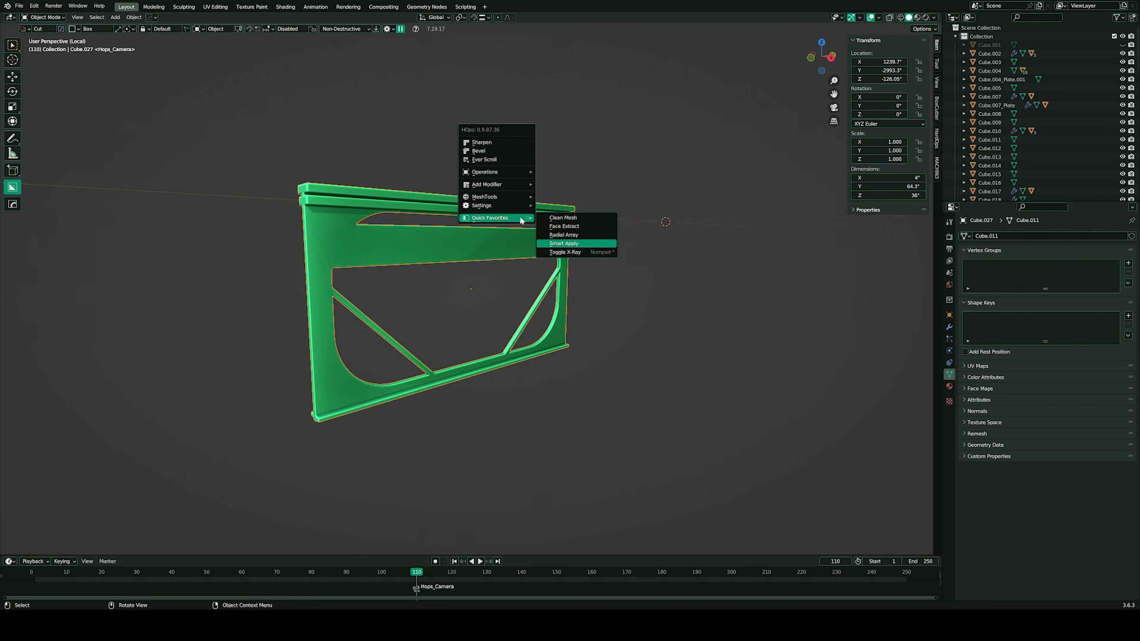
left_click(550, 243)
- Dice the whole panel mesh in the right view with evenly spaced vertical knife cuts
key("Tab")
middle_click_drag(520, 200, 502, 184, "alt")
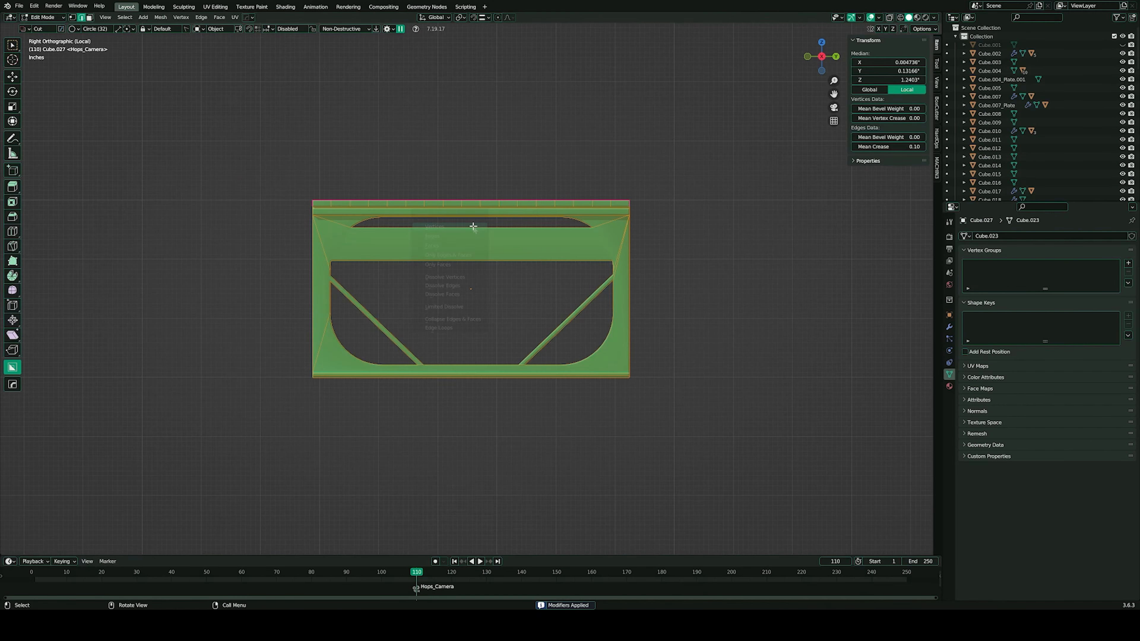
key("q")
left_click(463, 119)
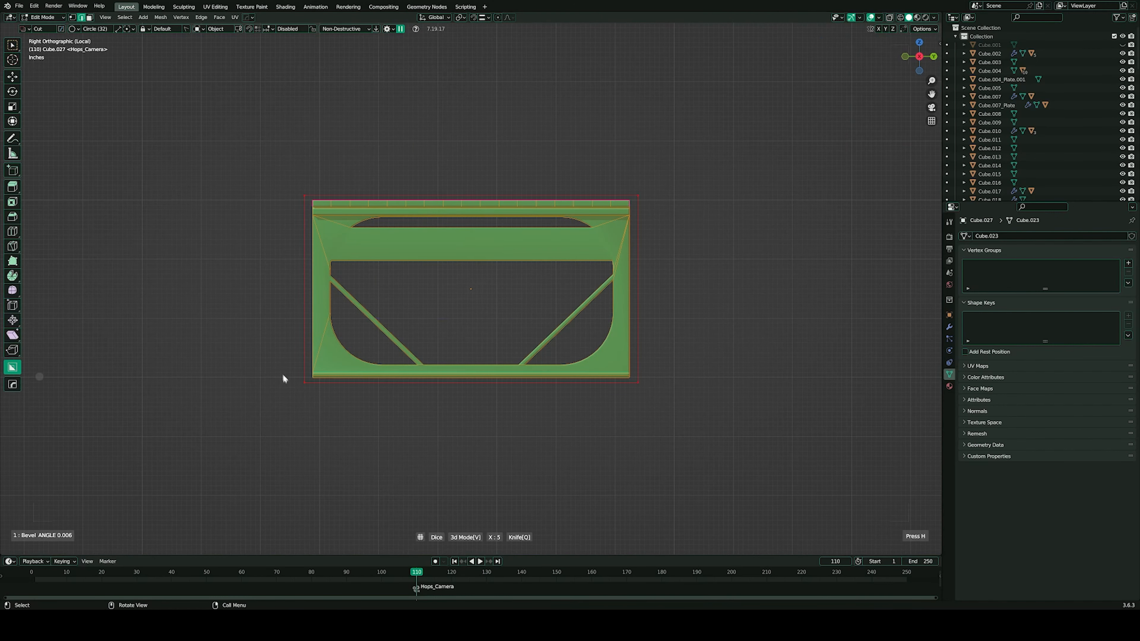
left_click(256, 420)
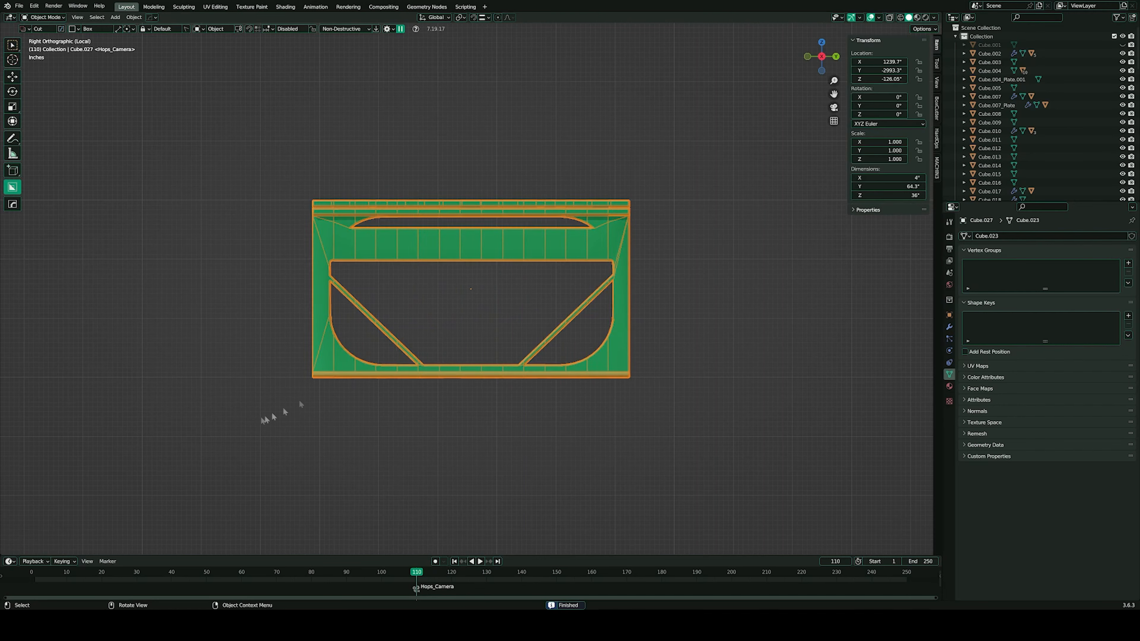
- Leave local view and place a duplicate of the railing panel at the platform's far end, at Y -3263"
middle_click_drag(486, 198, 517, 193)
key("Tab")
key("KP_Divide")
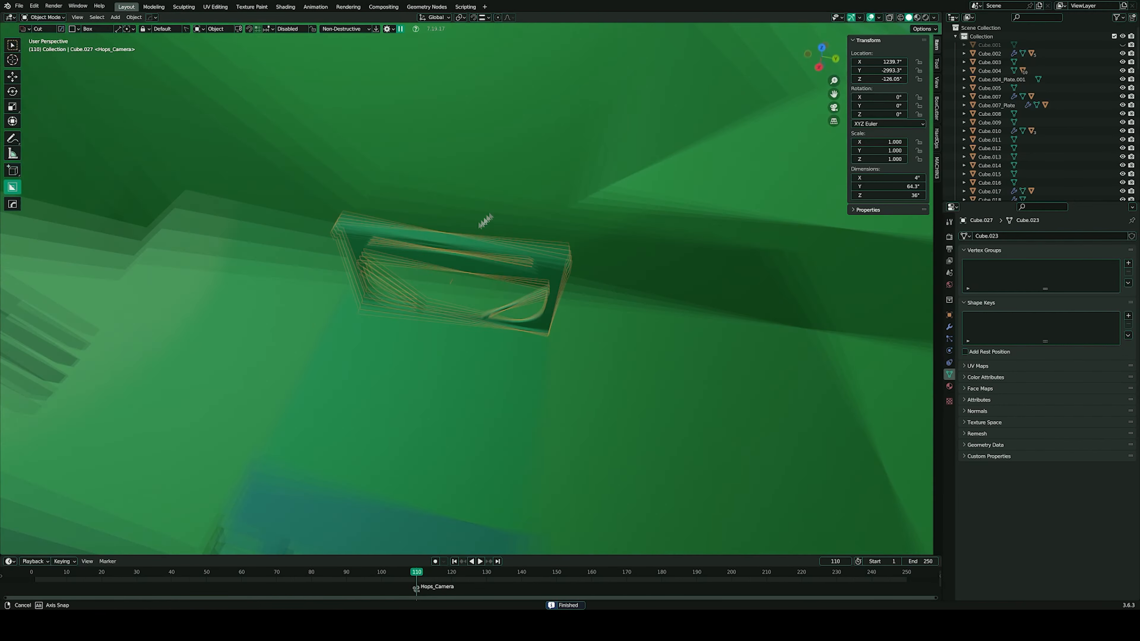
middle_click_drag(566, 219, 433, 256)
left_click(280, 280)
key("ctrl+z")
key("shift+d")
left_click(242, 311)
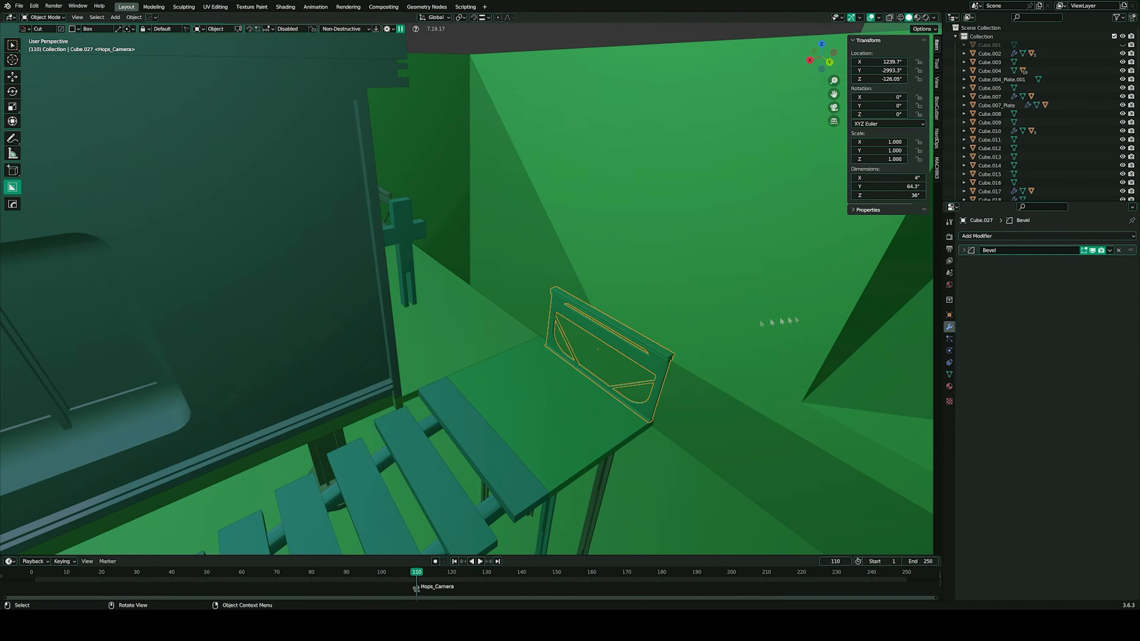
- Remove the original railing panel from the near edge and select the duplicate at the far end
middle_click_drag(761, 322, 613, 308)
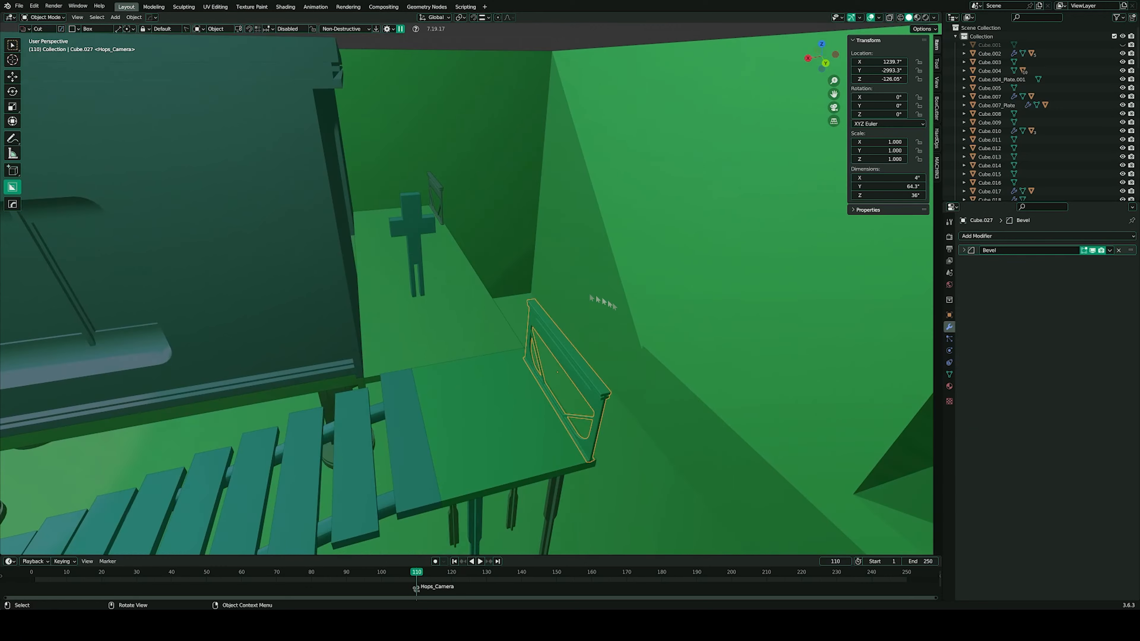
middle_click_drag(500, 472, 457, 371)
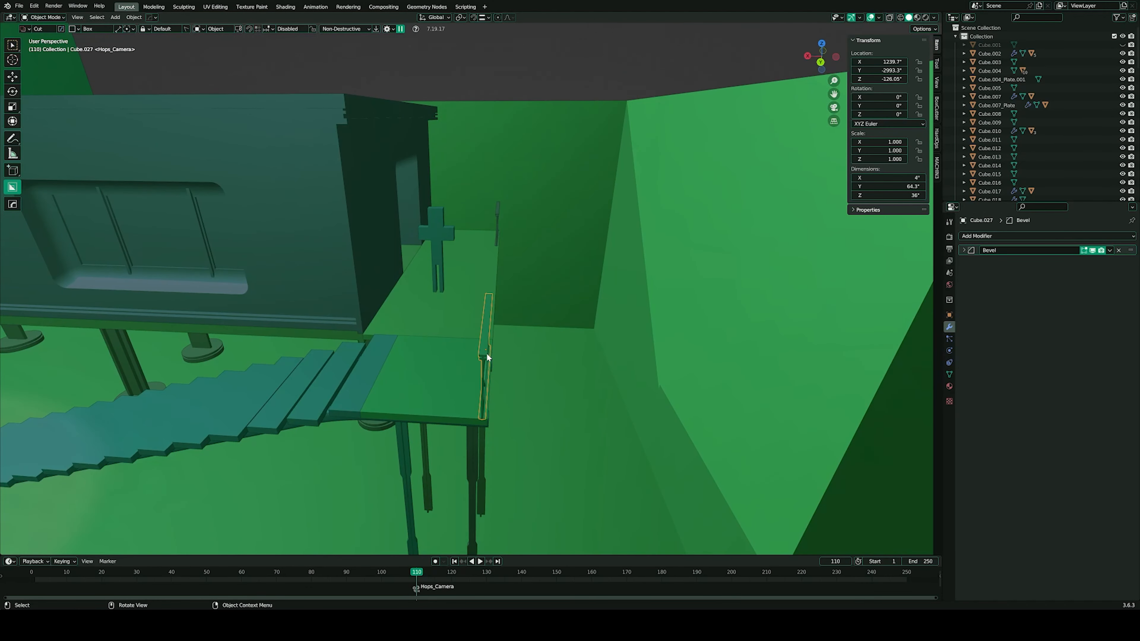
left_click(499, 237)
key("Tab")
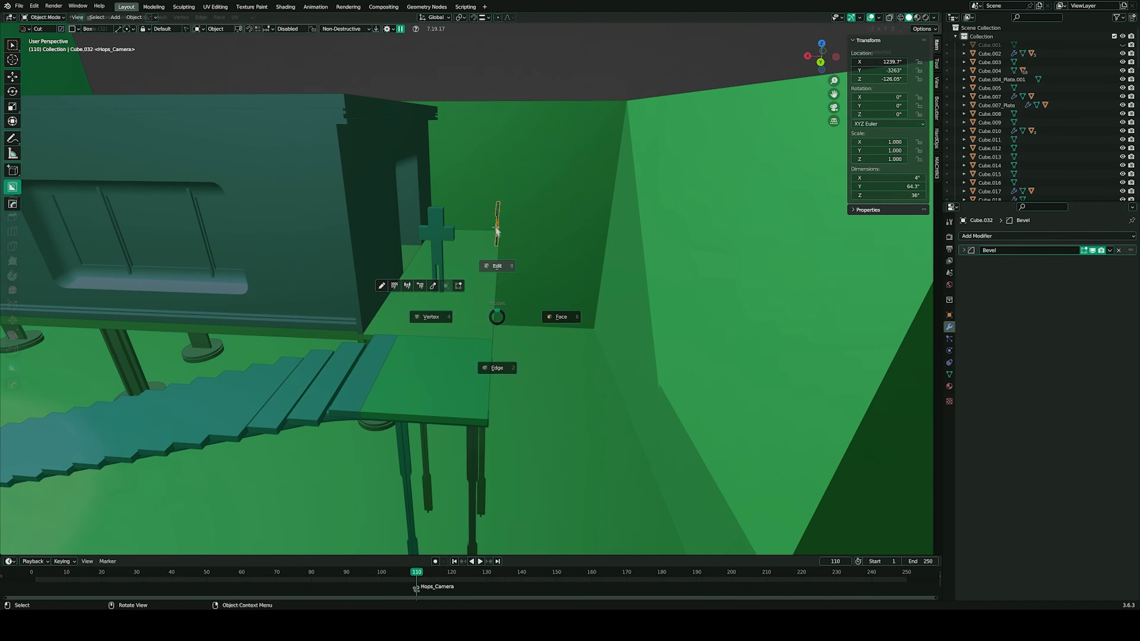
key("Tab")
- Duplicate the far platform's outer edge and separate it into its own object
left_click(495, 297)
key("shift+d")
right_click(526, 301)
key("p")
left_click(521, 304)
key("Tab")
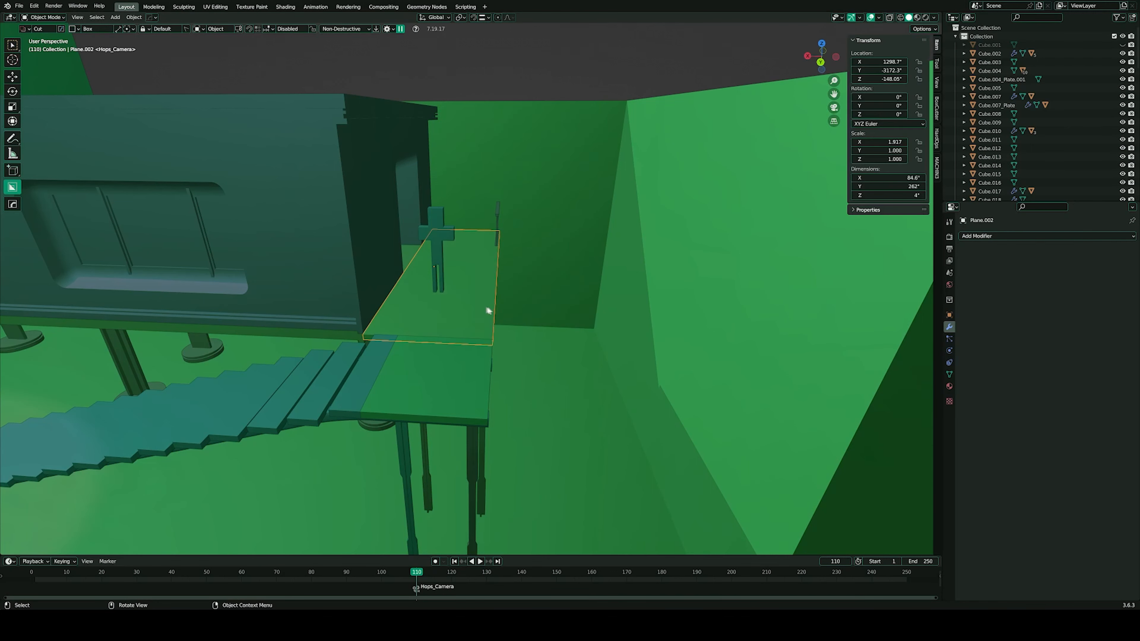
- With vertex snapping, extrude the separated edge's near vertex 72" along Y to the platform corner and 76.756" along X to the stair top
key("Tab")
left_click(492, 339)
left_click(484, 17)
left_click(472, 51)
key("e")
left_click(345, 410)
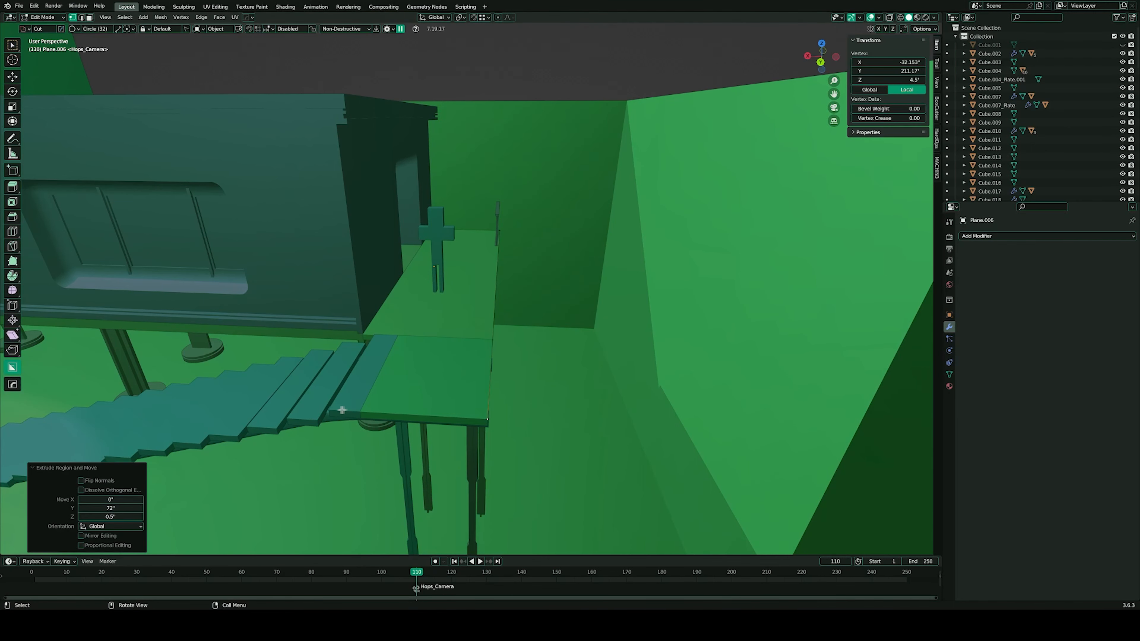
left_click(332, 407)
- Extrude the path's end vertex 447.7" along X and -140" along Z to the foot of the stairs
middle_click_drag(332, 407, 569, 252, "shift")
scroll(442, 311, "down", 1)
key("e")
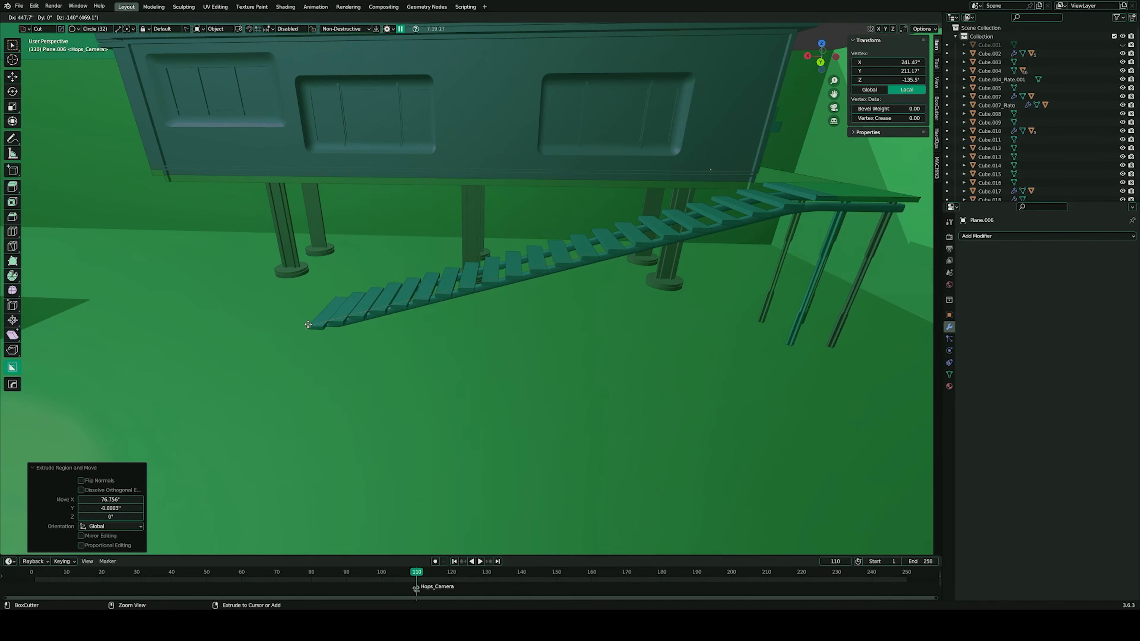
left_click(308, 329)
- Round the path's corner vertices with a 5.36" vertex bevel of 9 segments
middle_click_drag(754, 279, 542, 336, "shift")
scroll(542, 336, "down", 1)
left_click(574, 267)
middle_click_drag(574, 267, 595, 281)
key("ctrl+shift+b")
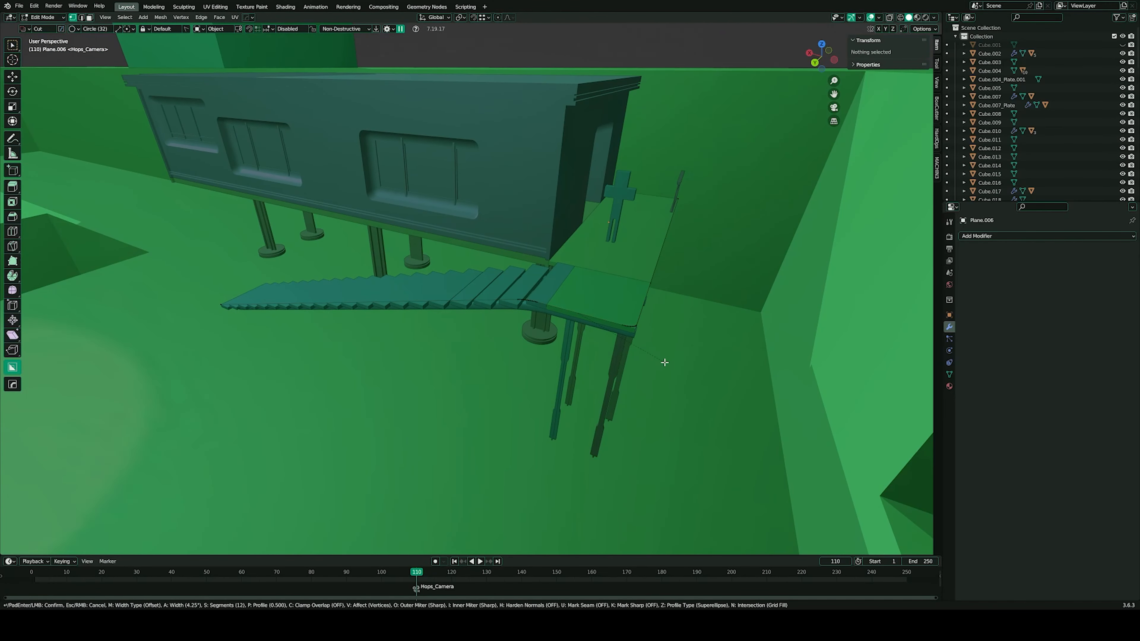
scroll(667, 365, "up", 1)
left_click(666, 364)
middle_click_drag(556, 303, 578, 313)
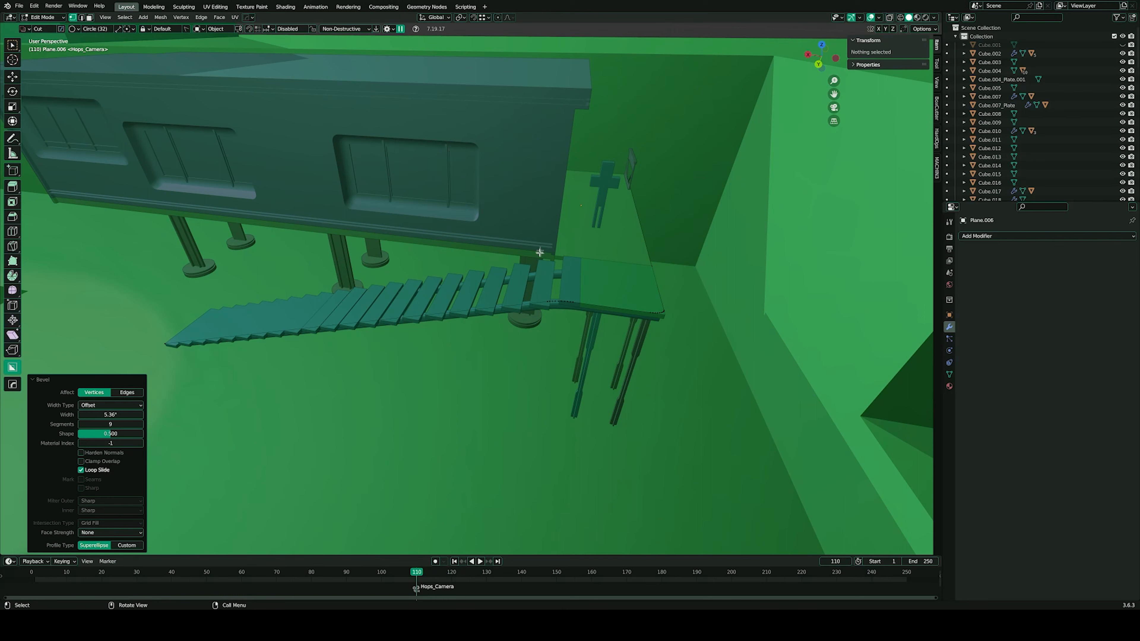
middle_click_drag(509, 287, 422, 302)
key("Tab")
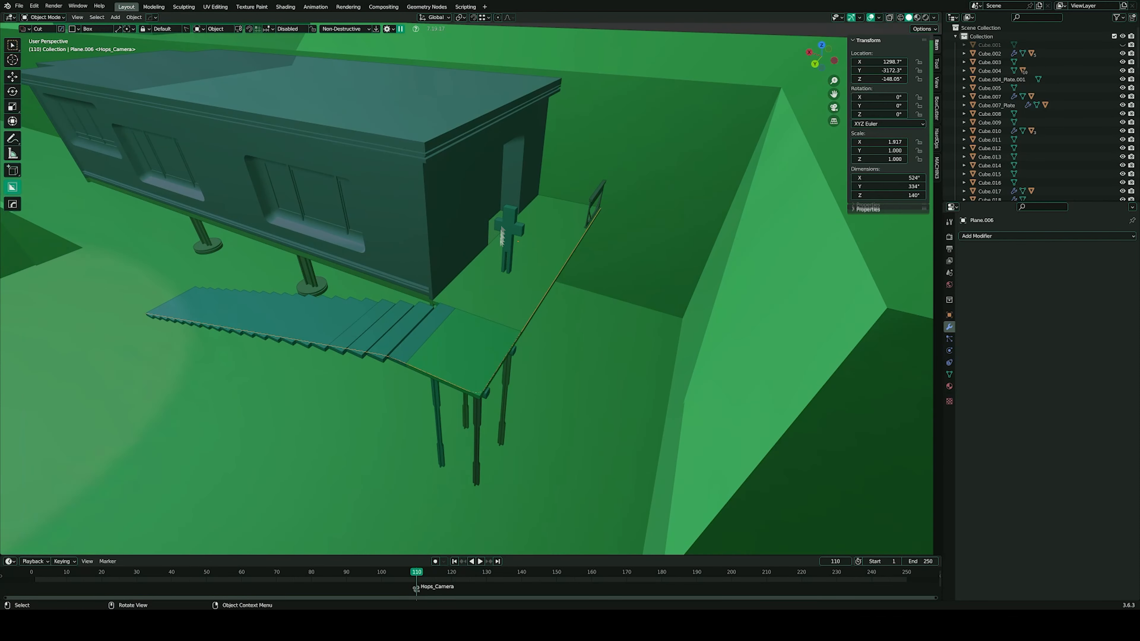
- Convert the beveled path along the platform and stairs into a curve
key("q")
mouse_move(505, 257)
left_click(541, 283)
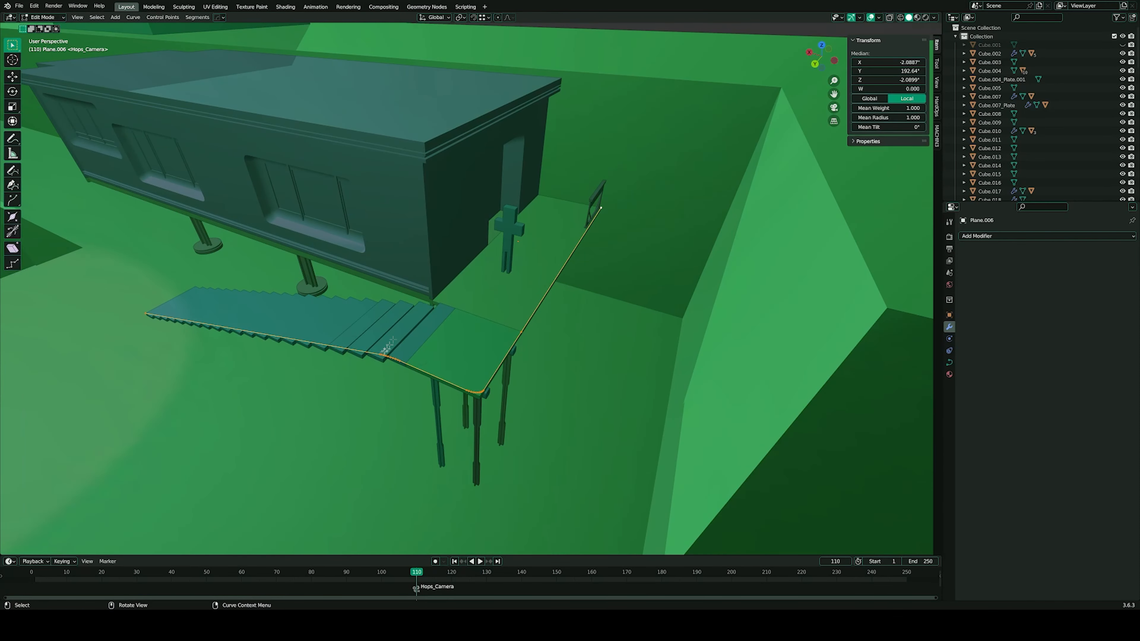
key("Tab")
- Snap the 3D cursor to the curve object and move the railing panel to the cursor
right_click(612, 292)
key("shift+s")
left_click(613, 337)
key("q")
key("Escape")
key("shift+s")
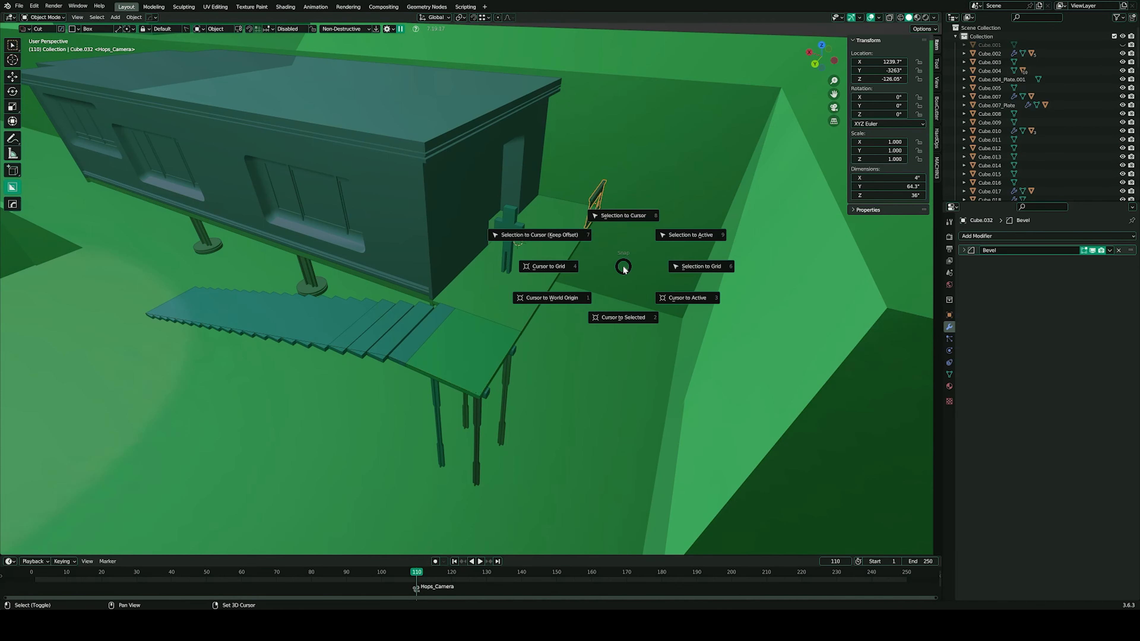
left_click(624, 216)
- Add an Array modifier with count 2 and relative offset X 0, Y 1 to the panel, followed by a Curve modifier
left_click(970, 236)
left_click(957, 260)
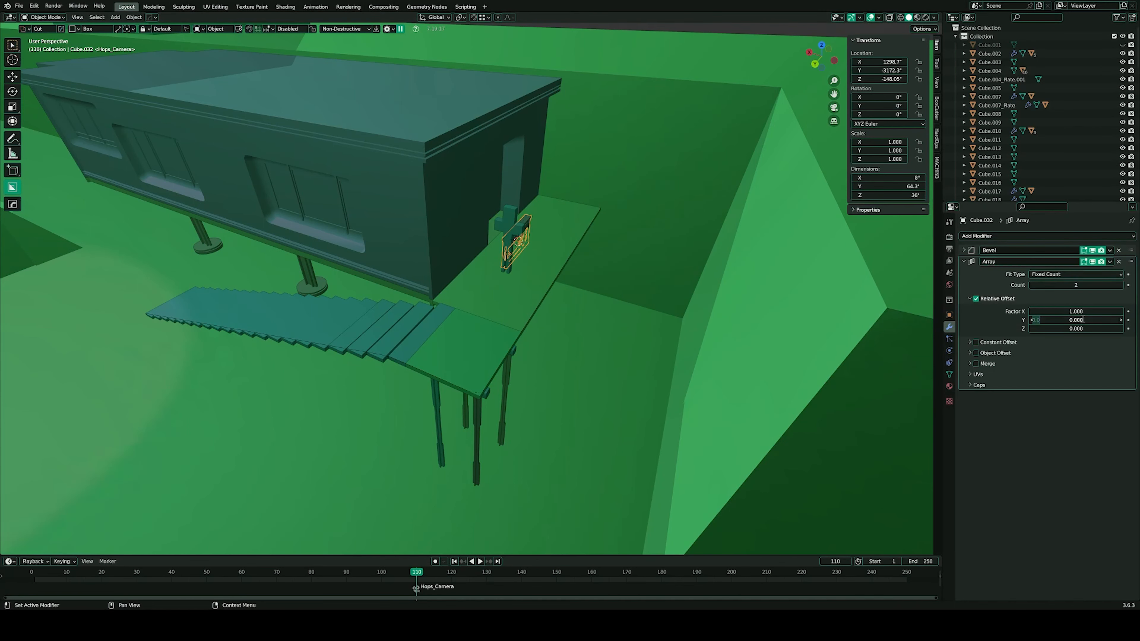
left_click(1024, 236)
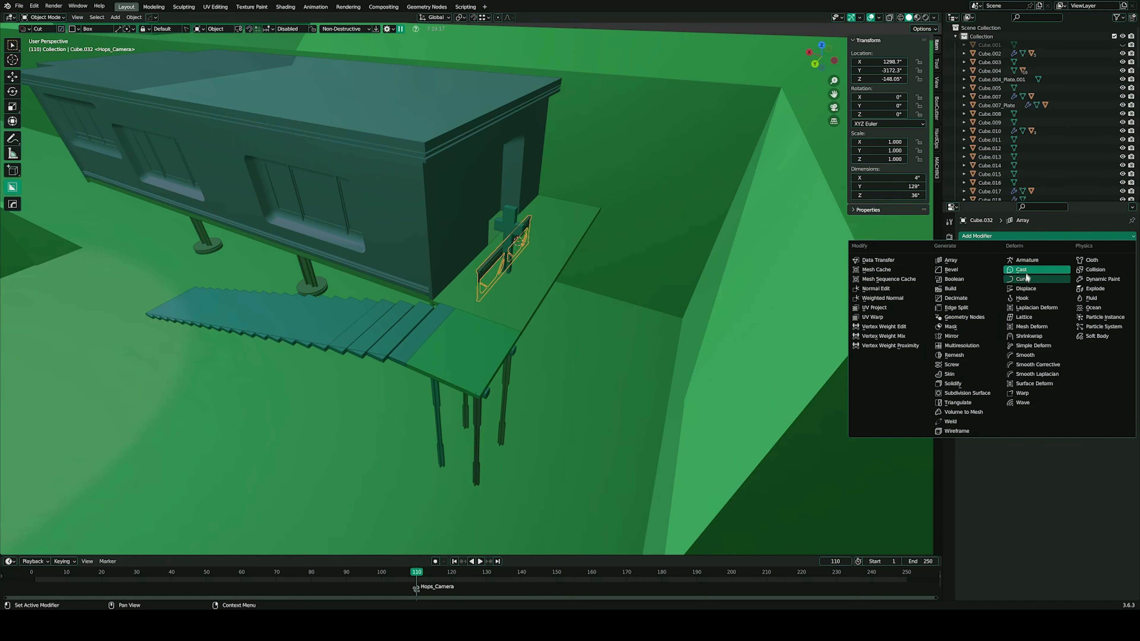
left_click(1024, 279)
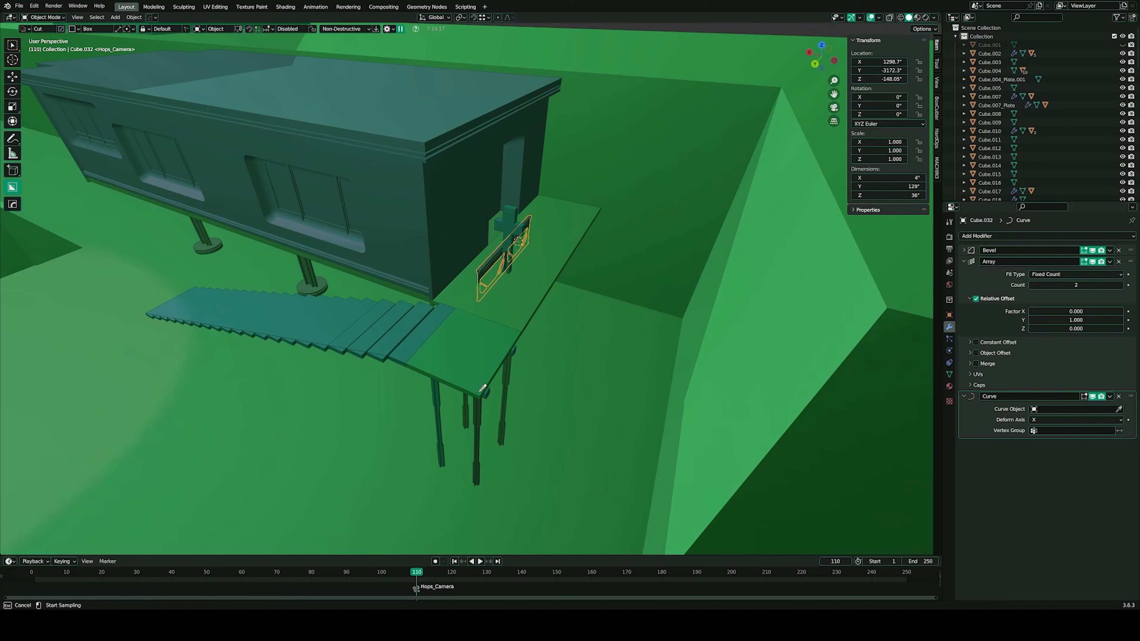
key("Escape")
middle_click_drag(479, 388, 507, 368)
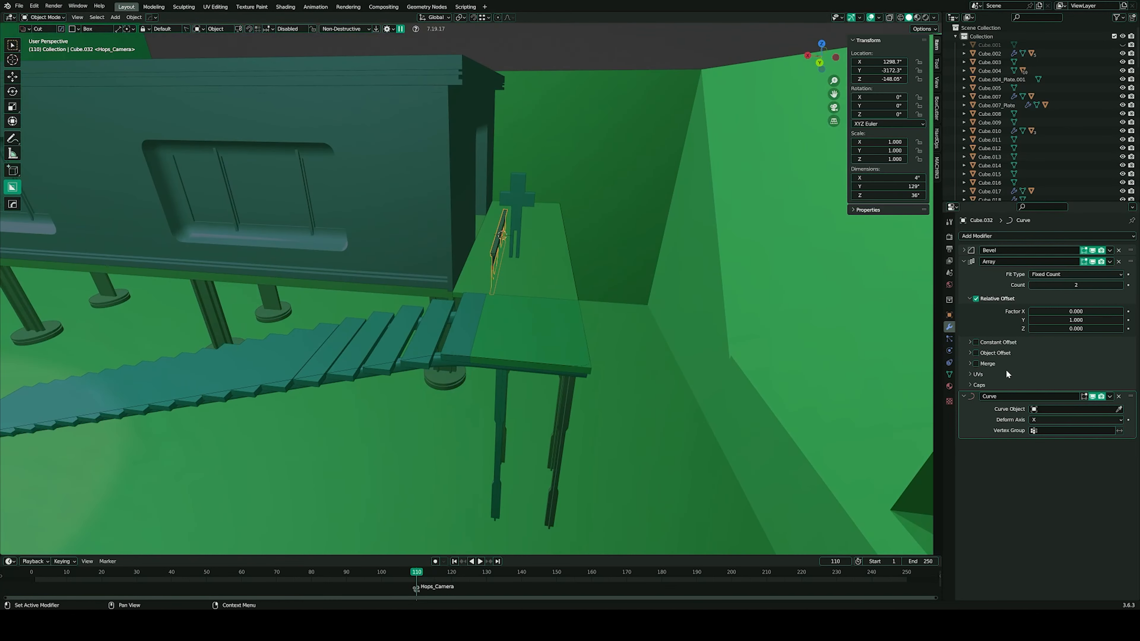
- Assign the path curve Plane.006 to the panel's Curve modifier and set its deform axis to Z
left_click(1055, 420)
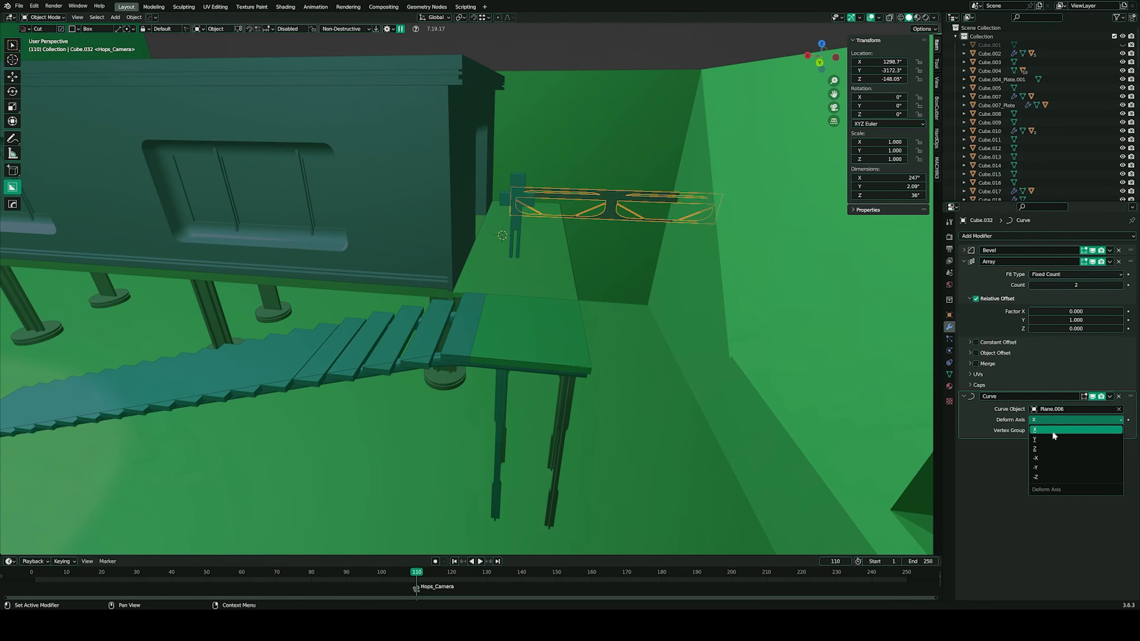
left_click(1053, 442)
left_click(1050, 419)
left_click(1048, 451)
mouse_move(871, 343)
middle_mouse_down()
mouse_move(826, 342)
mouse_move(871, 347)
middle_mouse_up()
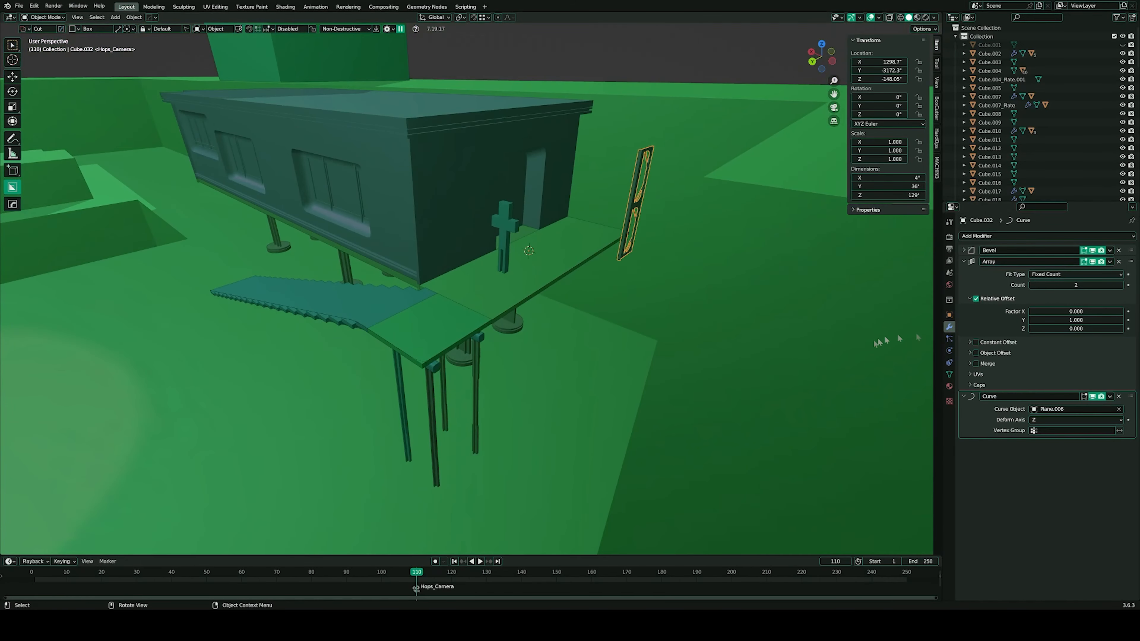
- Rotate the panel's geometry in Edit Mode so its length runs along the local Z axis
key("Tab")
key("r")
key("0")
key("Return")
key("Tab")
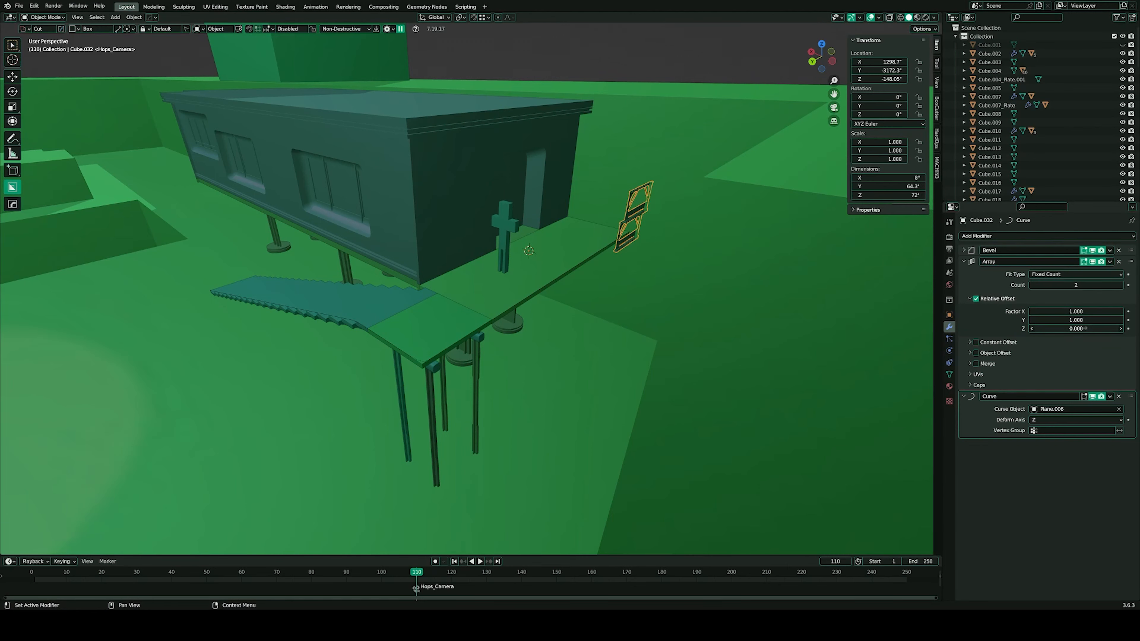
- Set the Array modifier's relative offset factors to X 0, Y 0 and Z 1
type("0")
key("Return")
middle_click_drag(808, 342, 832, 303)
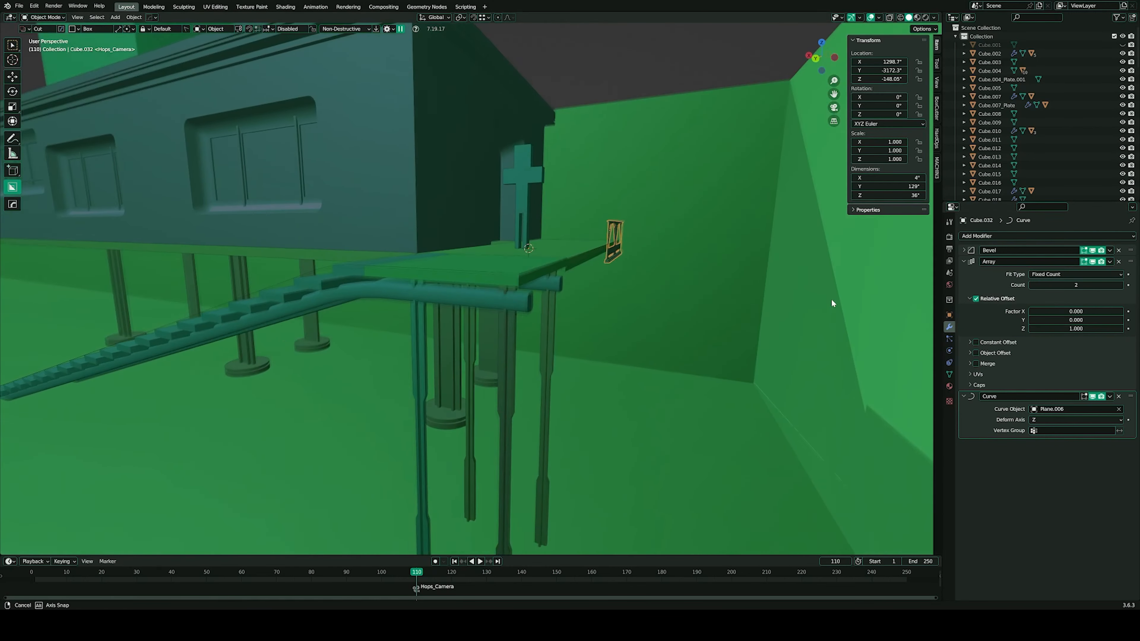
- Shift the arrayed railing panels along the global Y axis
right_click(745, 244)
key("g")
key("x")
right_click(741, 249)
key("g")
key("y")
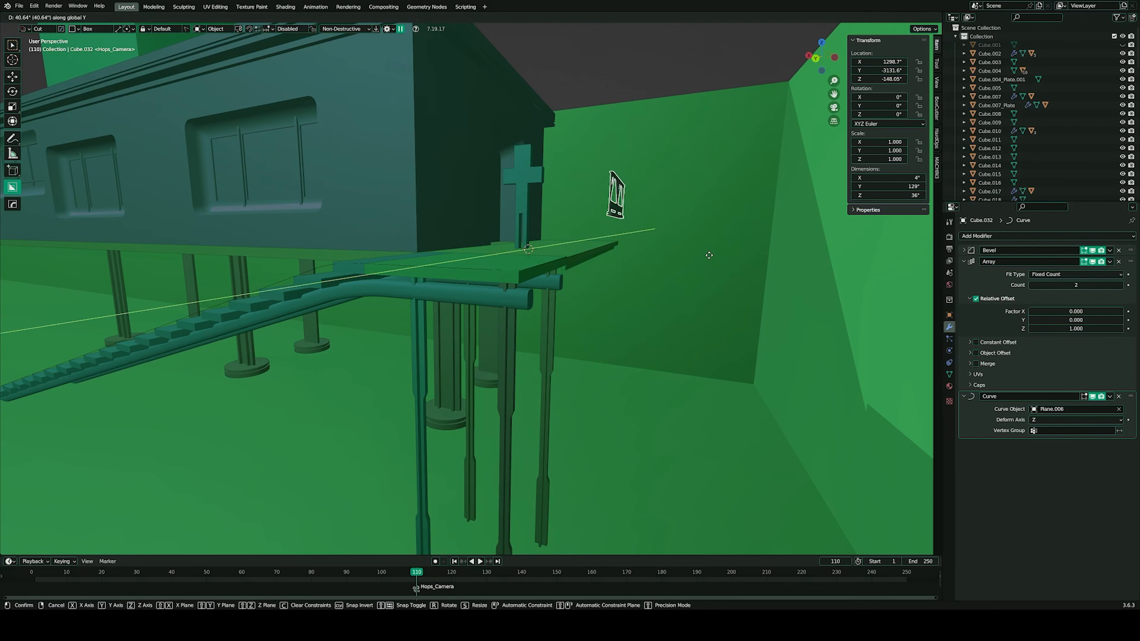
left_click(669, 249)
- Adjust the arrayed railing panels by -20.026" along the global Y axis, bringing them to Y -3155.6"
key("g")
key("y")
right_click(646, 245)
middle_click_drag(653, 245, 666, 245)
key("g")
key("z")
right_click(666, 244)
key("g")
key("y")
right_click(667, 217)
key("f")
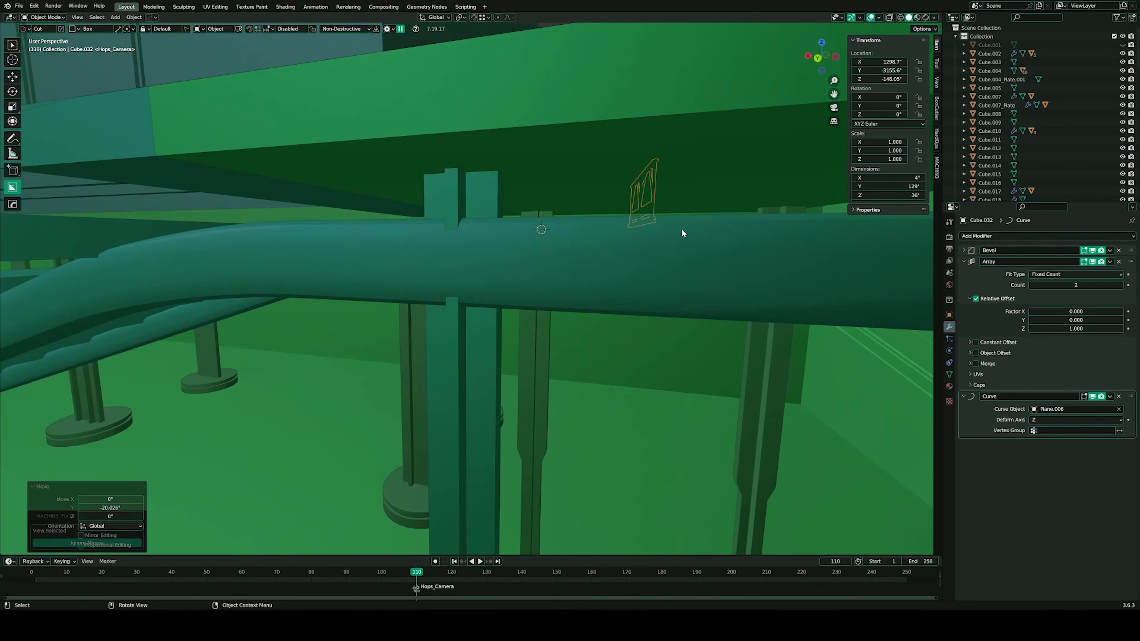
scroll(672, 219, "down", 10)
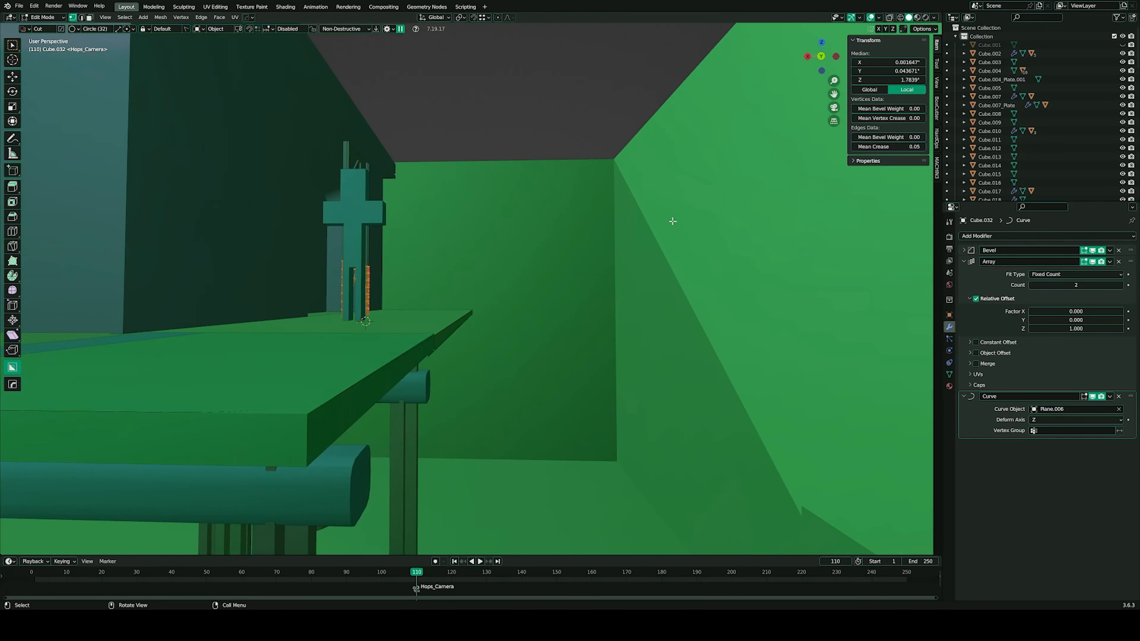
- Rotate the railing panel's geometry 180 degrees about the Z axis in Edit Mode
key("r")
key("z")
key("1")
key("8")
key("0")
key("Return")
key("Tab")
- Shift the arrayed railing panels along the global Y axis to Y -3152.7"
scroll(664, 178, "up", 10)
middle_click_drag(543, 261, 611, 247, "shift")
key("g")
key("y")
left_click(668, 255)
key("g")
key("y")
left_click(491, 305)
- Nudge the railing along the global X axis to X 1297.2" and raise it to Z -118.03"
scroll(524, 326, "down", 5)
middle_click_drag(490, 304, 564, 360)
scroll(524, 326, "up", 5)
key("g")
key("y")
key("z")
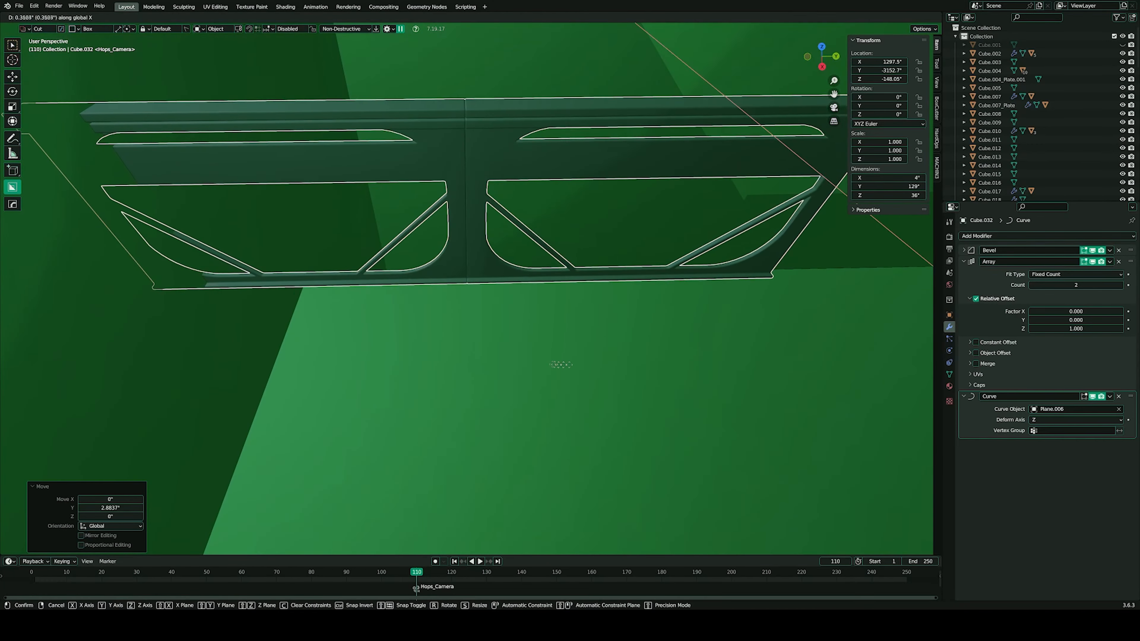
left_click(322, 327)
- Increase the railing's Array count to 10 so the panels run down the whole stair curve
middle_click_drag(322, 327, 830, 297)
scroll(503, 321, "down", 6)
left_click_drag(1078, 284, 1099, 284)
middle_click_drag(651, 314, 853, 251)
left_click_drag(1077, 285, 1104, 284)
middle_click_drag(736, 287, 640, 176)
middle_click_drag(662, 135, 521, 231)
middle_click_drag(700, 345, 664, 86)
- Move the arrayed railing along the global Y axis to Y -3159.2", checking its alignment with the stairs
key("g")
key("y")
left_click(561, 306)
key("shift+grave")
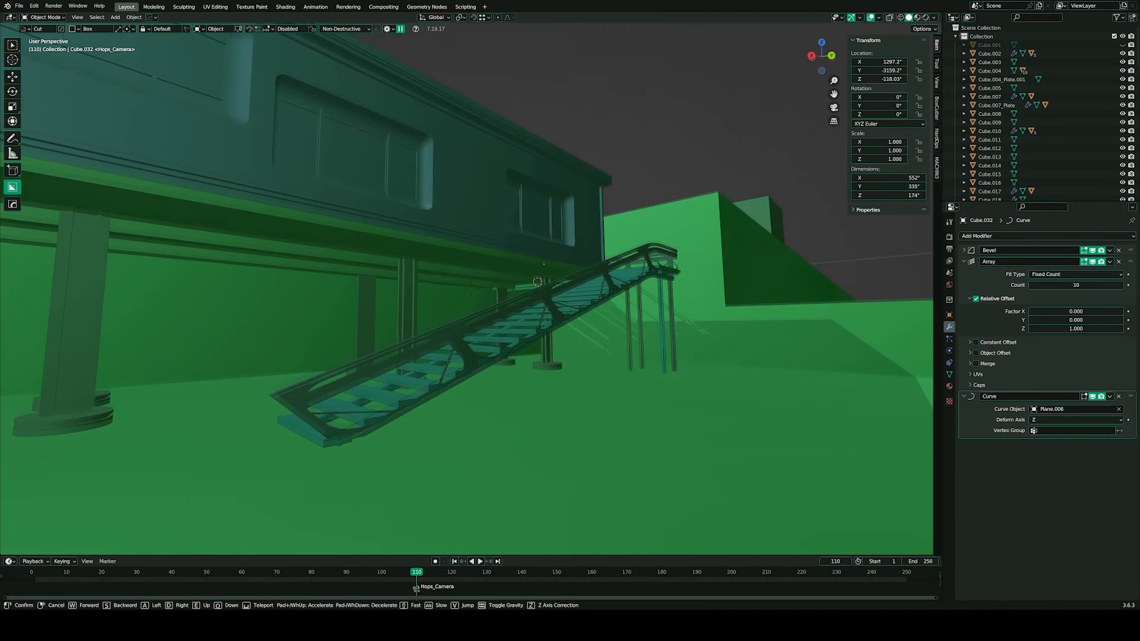
key("d")
key("w")
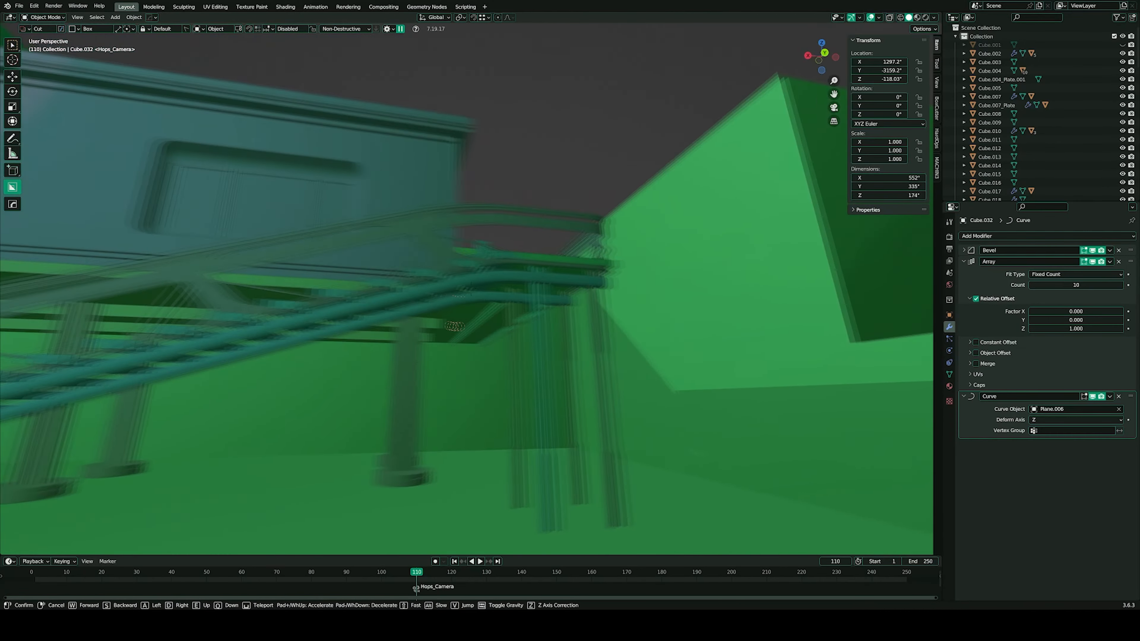
key("s")
left_click(439, 390)
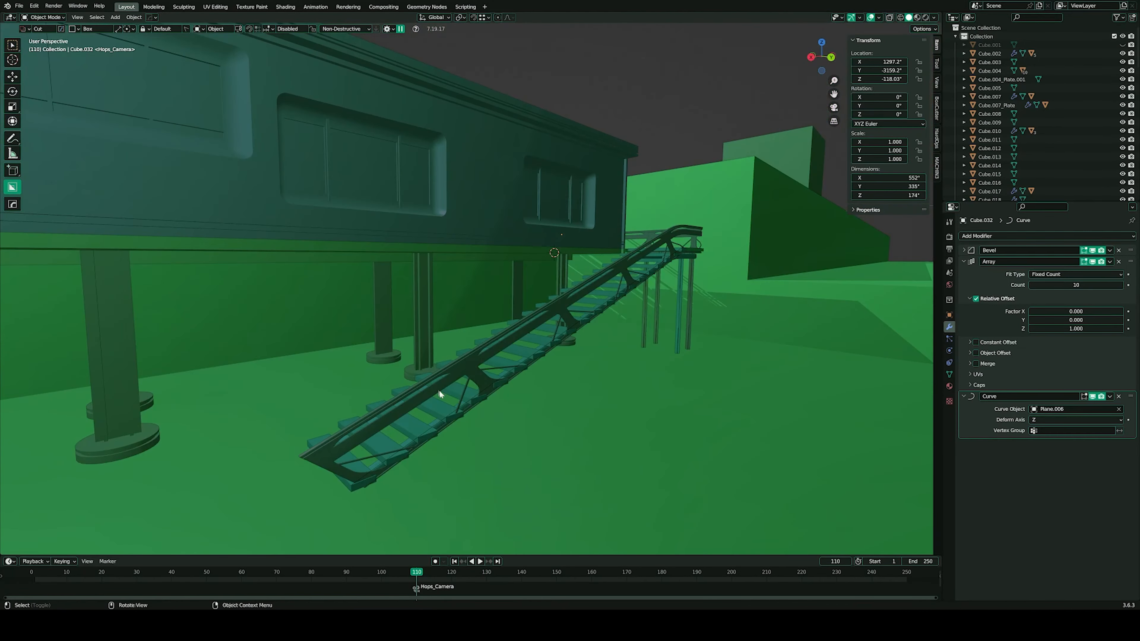
left_click(439, 390)
middle_click_drag(439, 390, 605, 247, "shift")
scroll(485, 239, "up", 4)
middle_click_drag(485, 239, 532, 281)
scroll(528, 353, "down", 2)
middle_click_drag(533, 281, 453, 298, "alt")
key("alt+w")
key("alt+w")
left_click_drag(488, 362, 488, 364)
middle_click_drag(489, 364, 529, 279)
key("ctrl+z")
- Apply the railing's Bevel, Array and Curve modifiers with Smart Apply
key("q")
key("q")
key("Down")
key("Down")
key("Down")
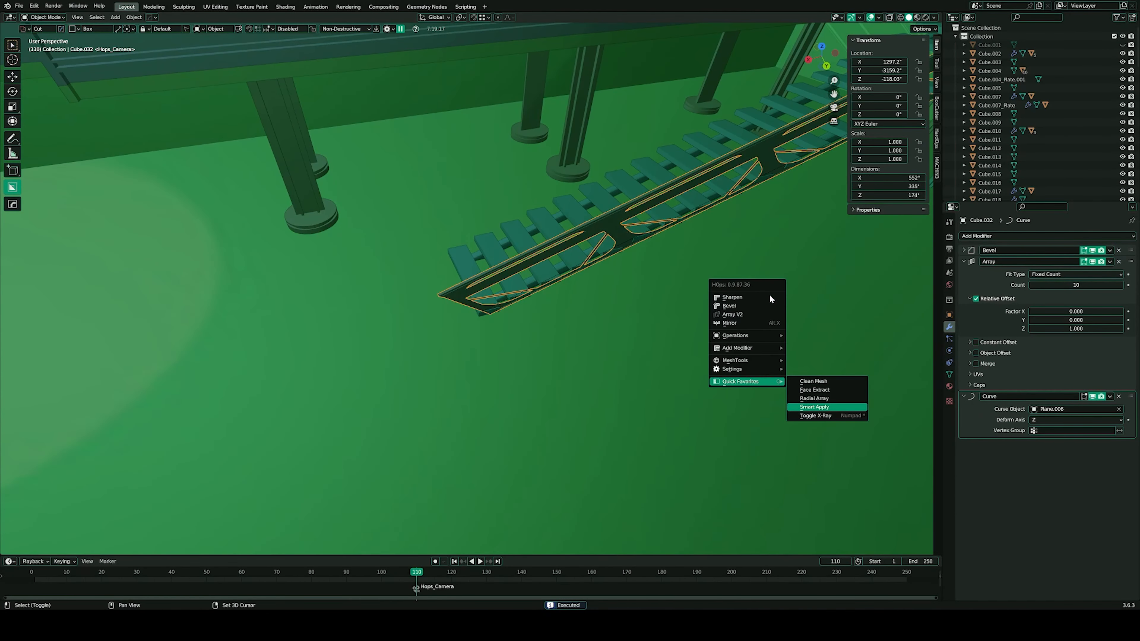
key("Return")
- Cut the railing's lower end off vertically at the bottom of the stairs with a Boolean cut
mouse_move(569, 245)
middle_mouse_down()
mouse_move(526, 304)
mouse_move(387, 288)
middle_mouse_up()
left_click_drag(488, 358, 484, 358)
middle_click_drag(483, 358, 616, 167)
key("q")
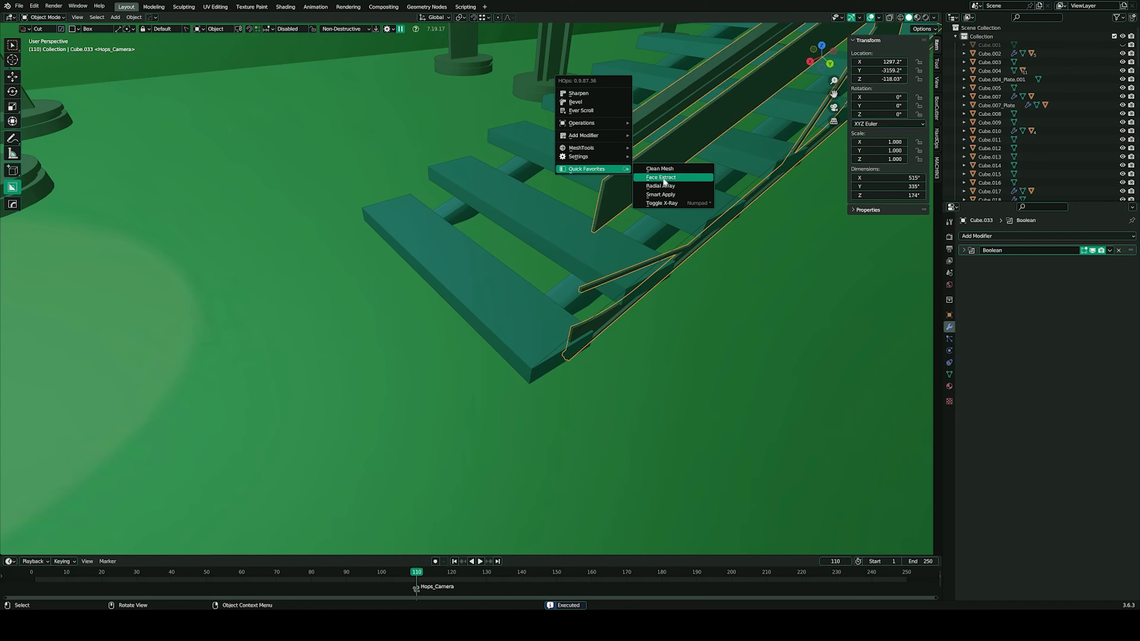
left_click(667, 195)
key("Tab")
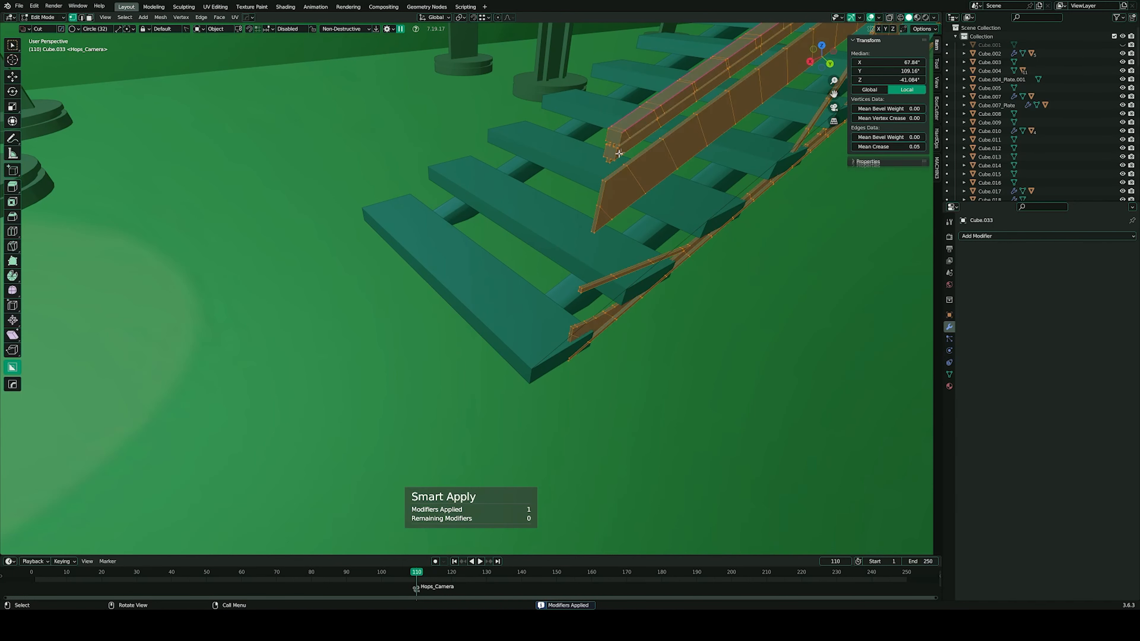
key("shift+s")
left_click(666, 141)
key("ctrl+z")
key("shift+s")
left_click(672, 257)
key("Tab")
key("Tab")
key("q")
left_click(758, 293)
key("q")
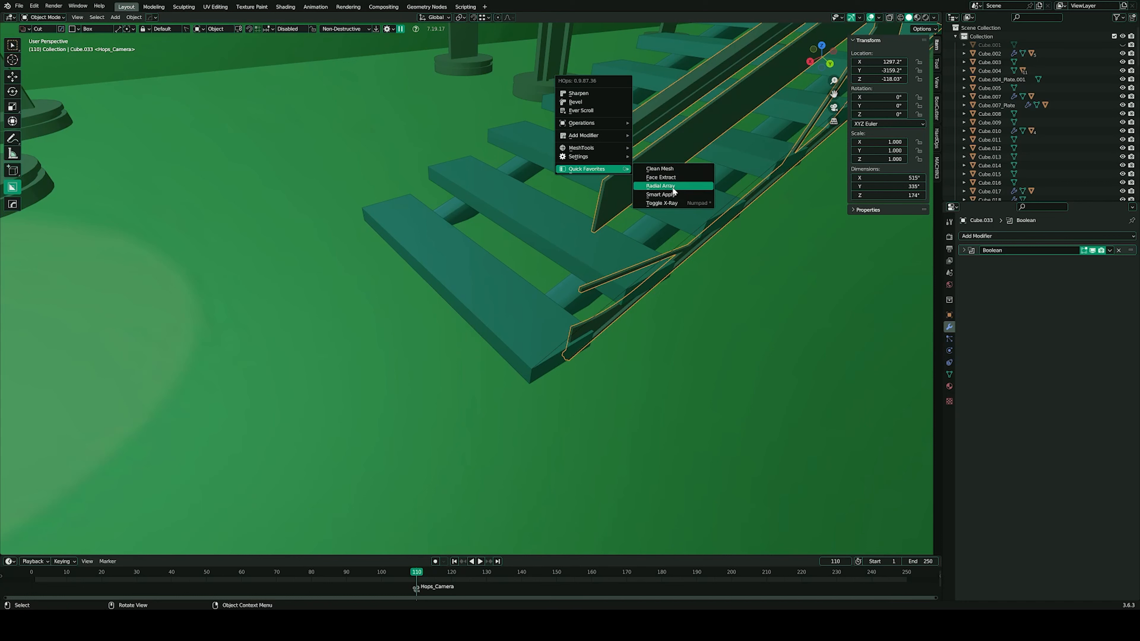
key("Escape")
- Apply the railing's Boolean cut with Smart Apply
key("q")
mouse_move(667, 200)
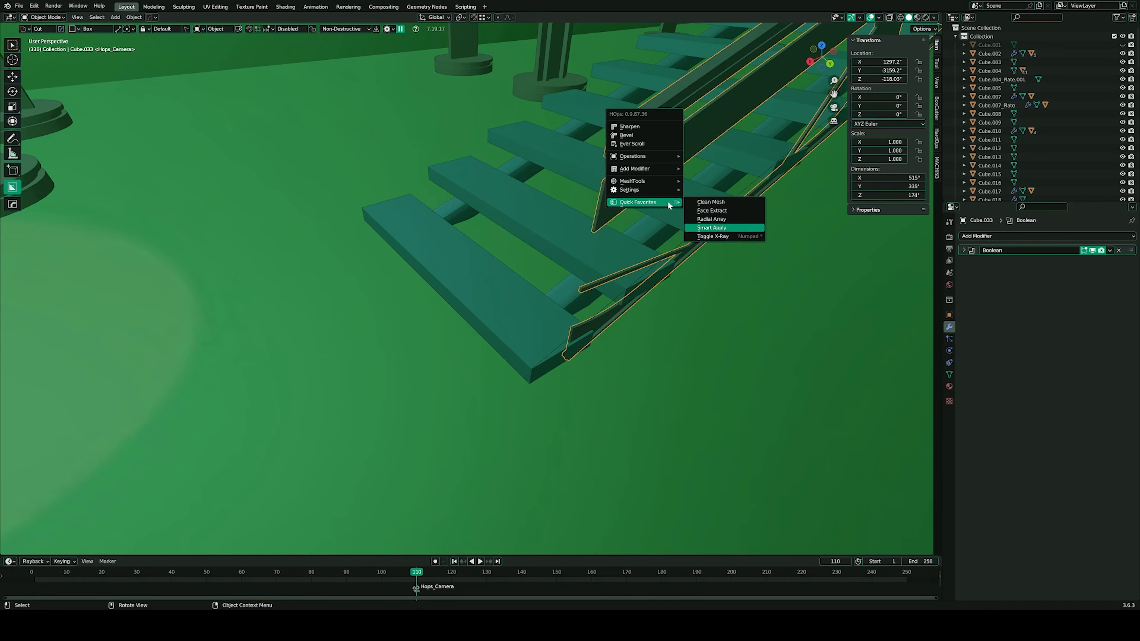
key("s")
- Select the cut end faces of the railing's top rail and snap the 3D cursor to them
key("Tab")
left_click(635, 146)
left_click(612, 145)
key("shift+s")
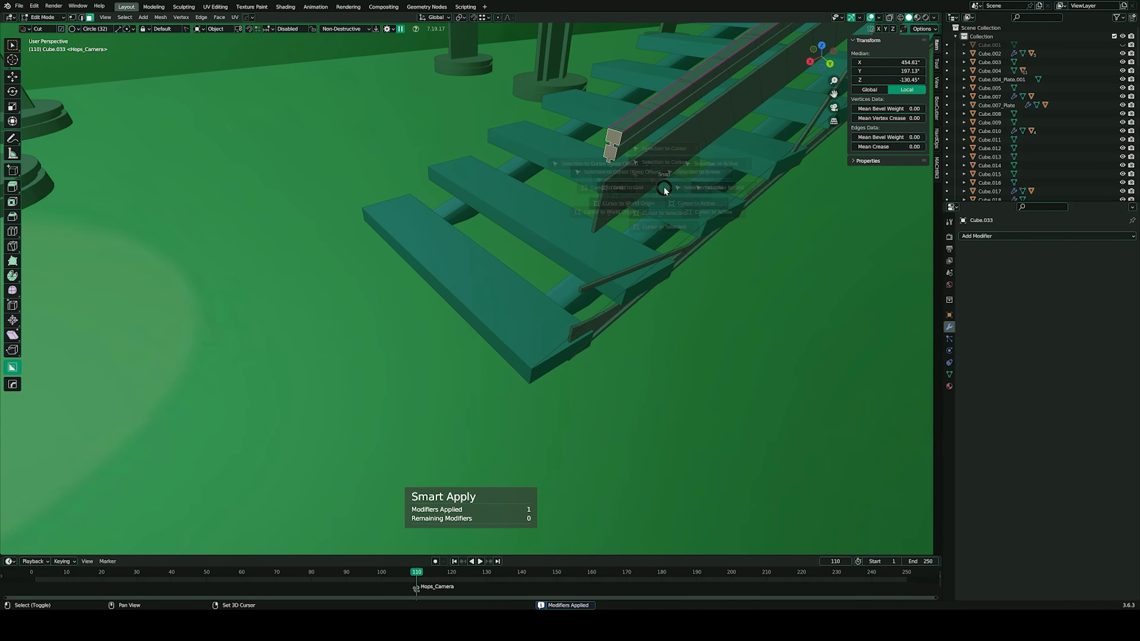
left_click(667, 177)
key("ctrl+z")
key("shift+s")
left_click(670, 257)
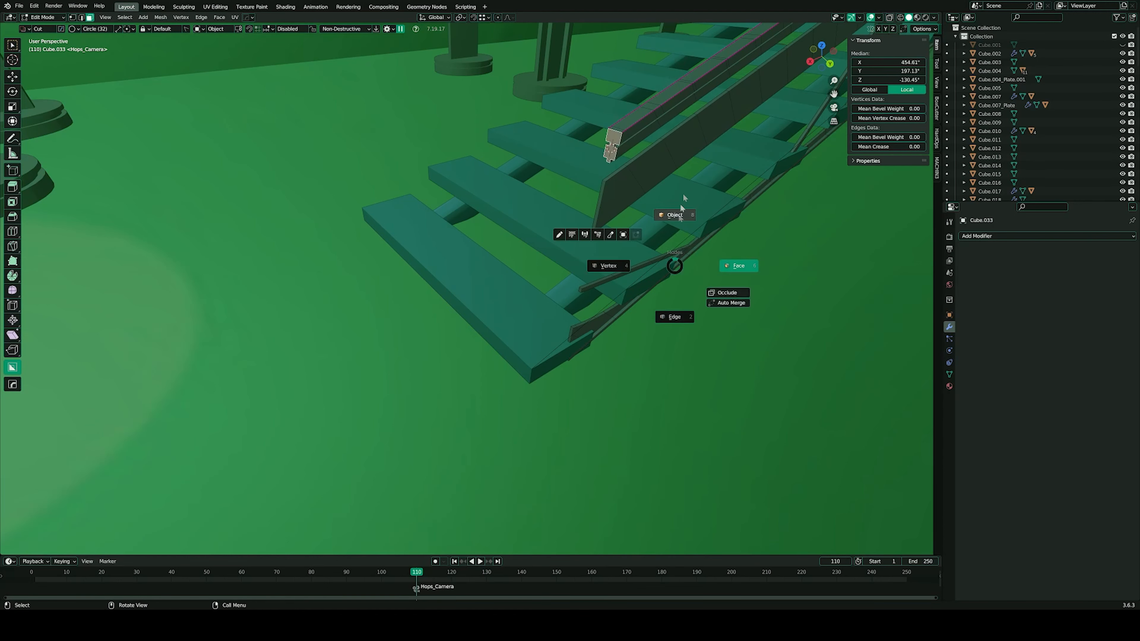
- Extract the selected end faces as a plate about 15.6" thick and apply its Solidify modifier
key("q")
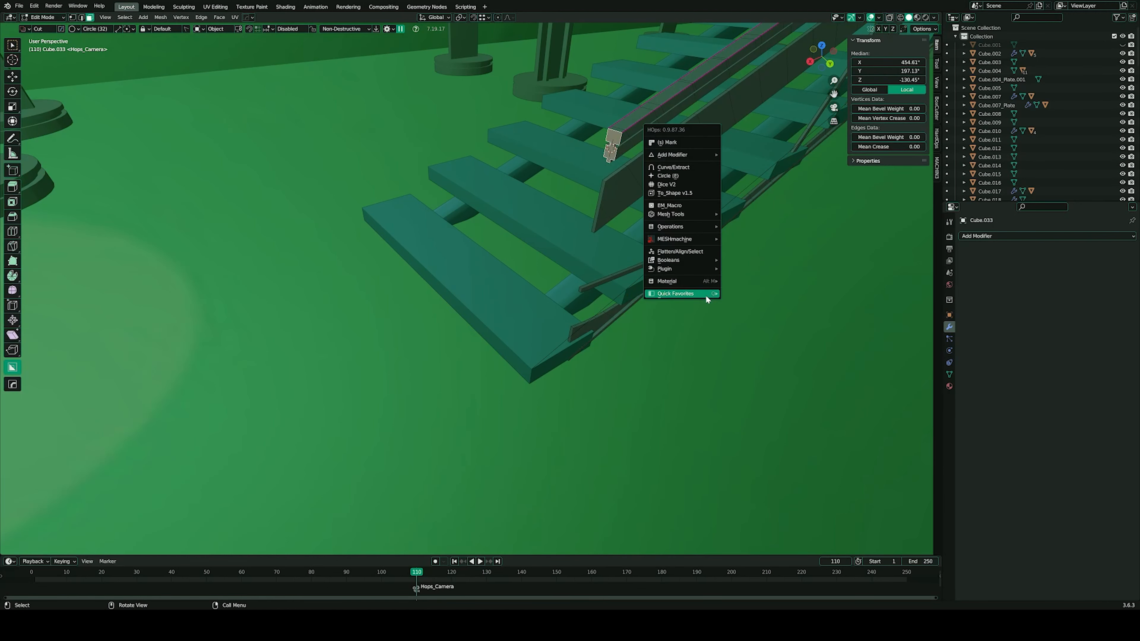
left_click(684, 170)
middle_click_drag(736, 184, 705, 160)
middle_click_drag(714, 214, 817, 220)
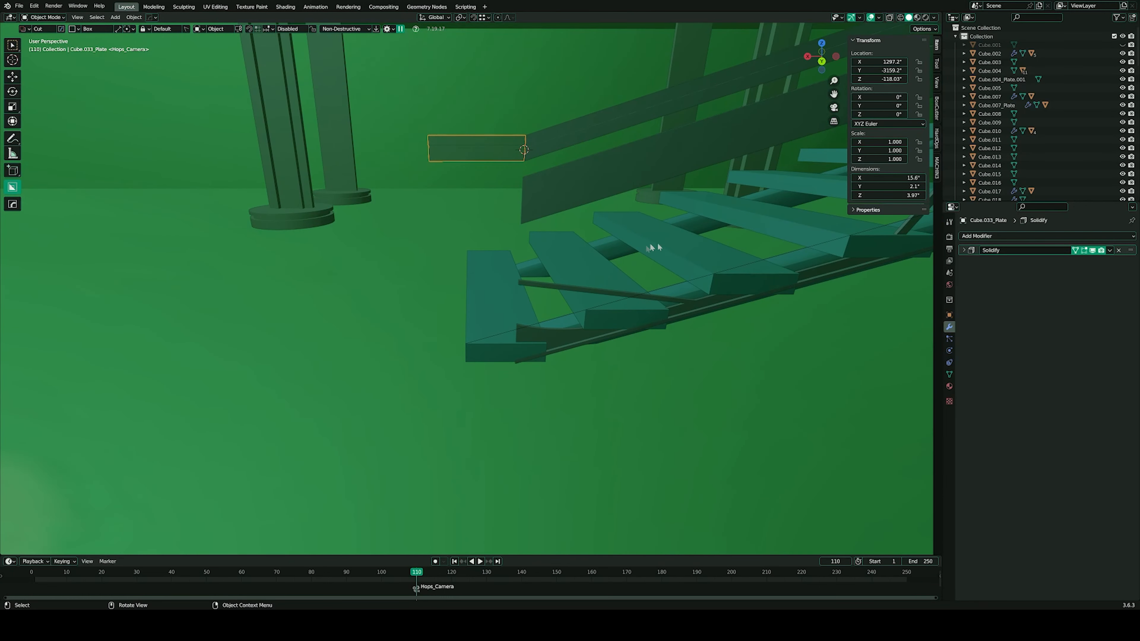
key("q")
mouse_move(747, 353)
left_click(821, 378)
- Move the plate's outer end faces about 5.85" back along the global X axis to shorten the plate
middle_click_drag(641, 251, 700, 246)
key("Tab")
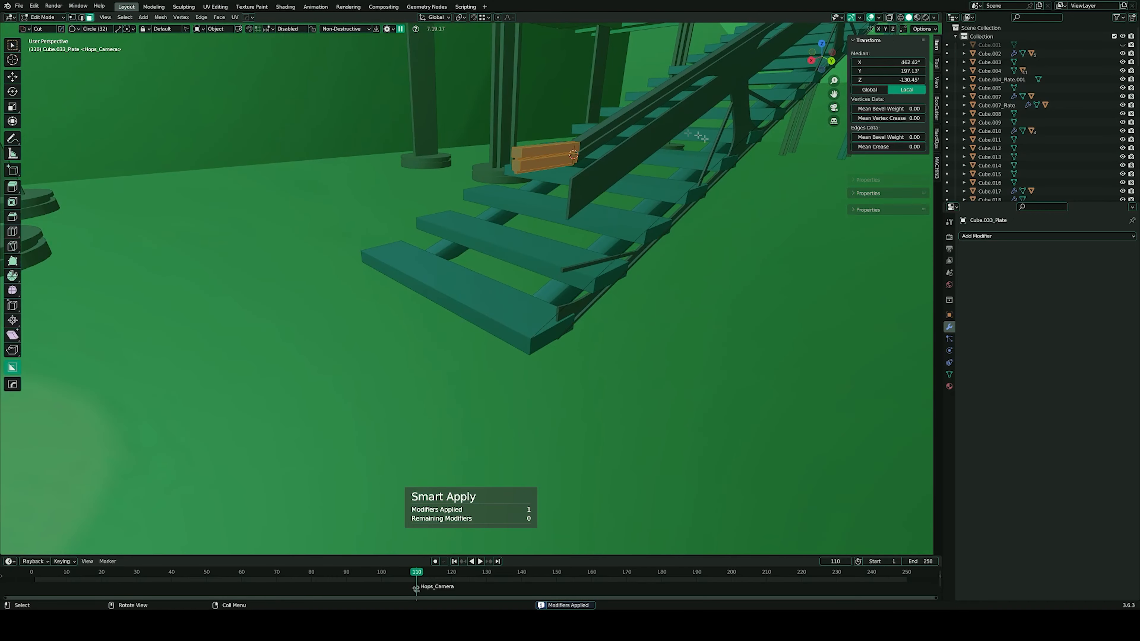
middle_click_drag(517, 153, 519, 326)
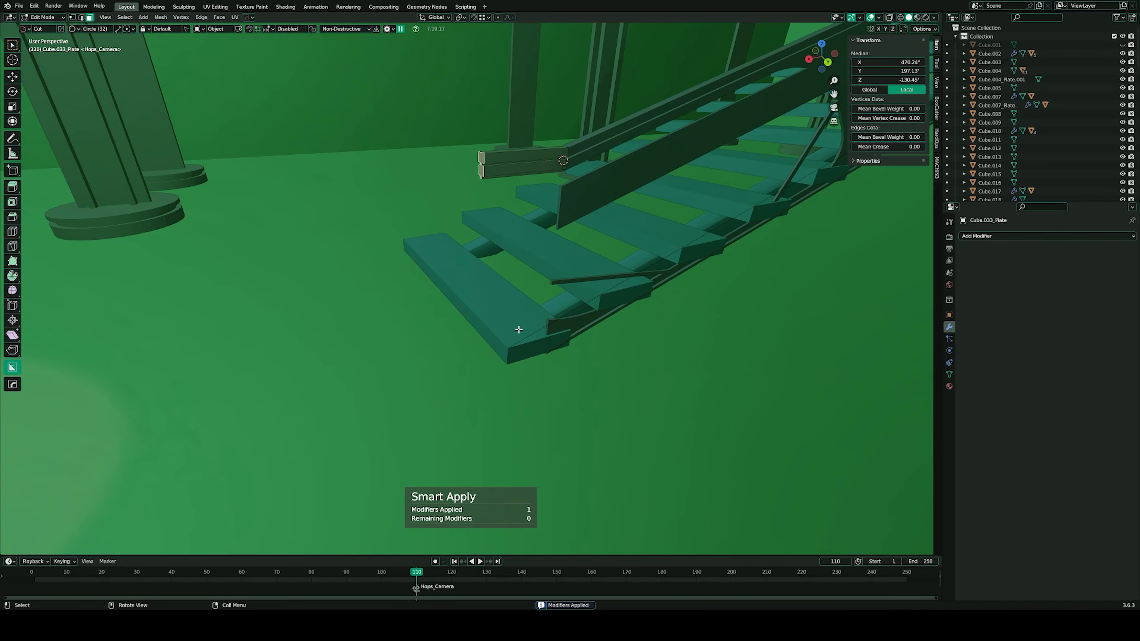
key("g")
key("x")
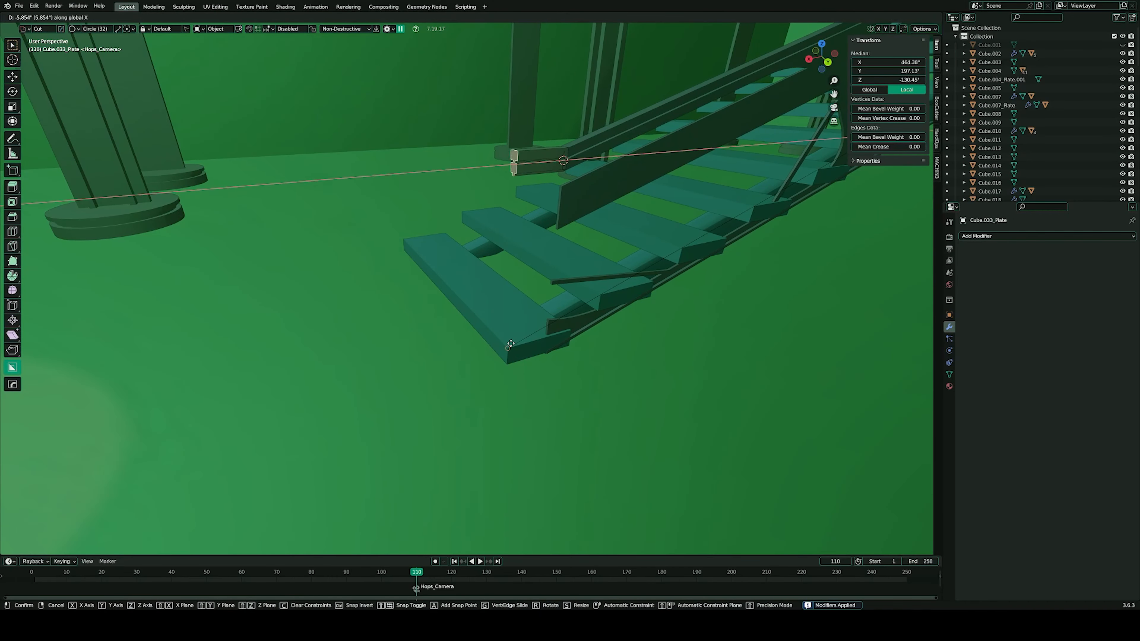
left_click(511, 344)
- Extrude the plate's bottom face down to the lowest tread, forming an end post 37.3" tall
middle_click_drag(533, 336, 510, 348)
key("Tab")
key("Tab")
middle_click_drag(494, 433, 507, 396, "shift")
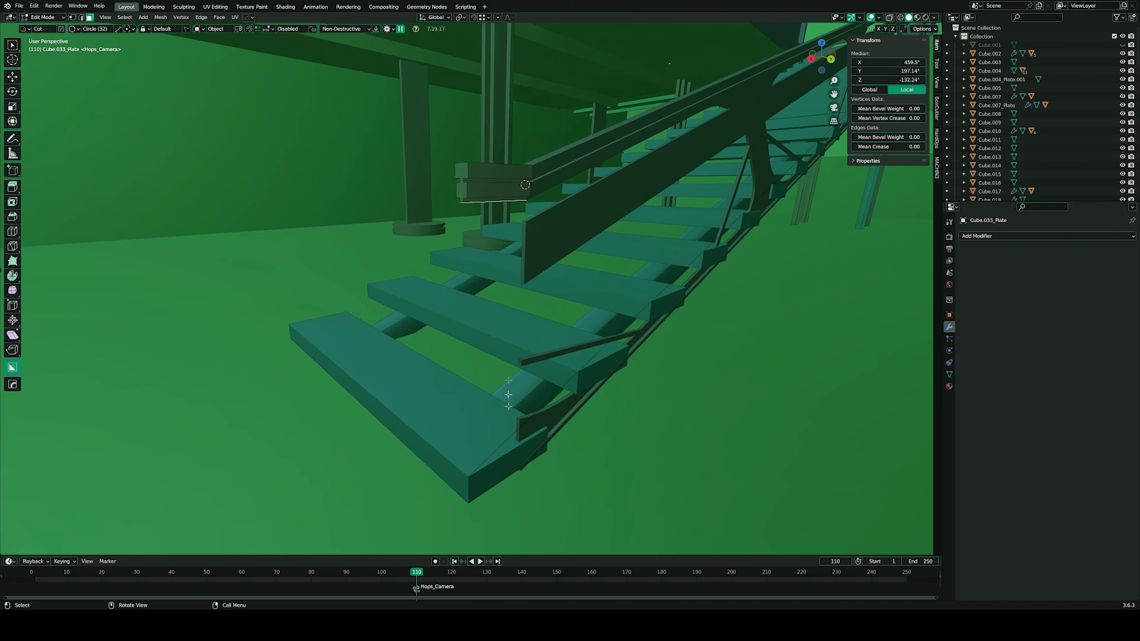
key("e")
left_click(469, 474)
middle_click_drag(510, 466, 476, 458)
- Isolate the end post and the railing together in an orthographic back view
middle_click_drag(555, 466, 559, 392, "shift")
key("Tab")
left_click(560, 392)
left_click(496, 345, "shift")
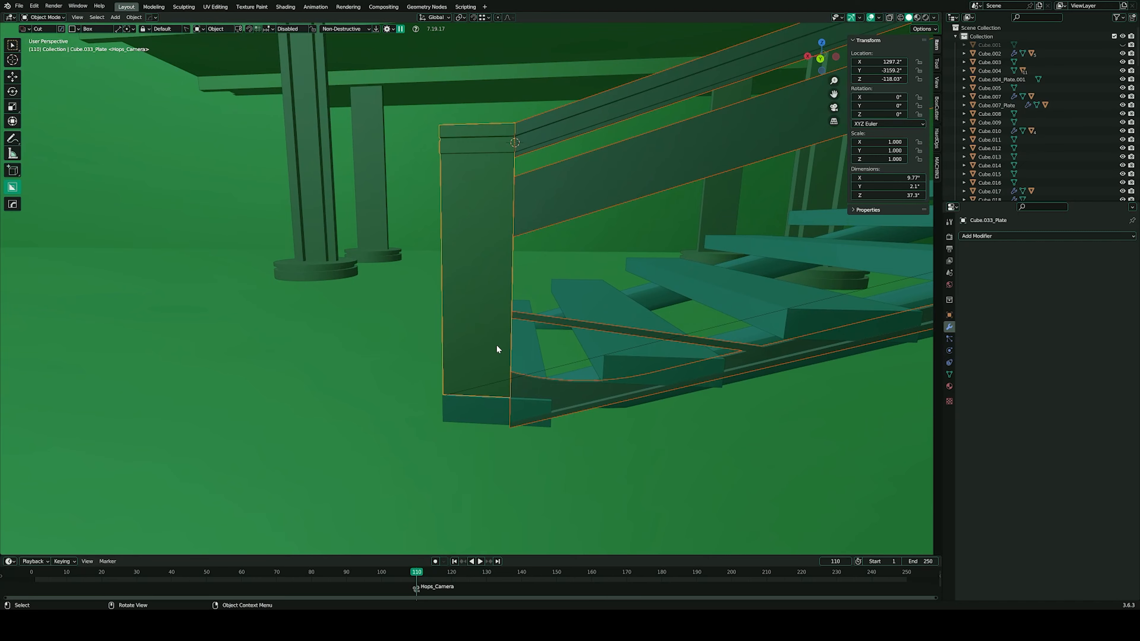
key("KP_Divide")
middle_click_drag(540, 352, 557, 347, "alt")
middle_click_drag(453, 337, 590, 279, "shift")
scroll(566, 287, "up", 10)
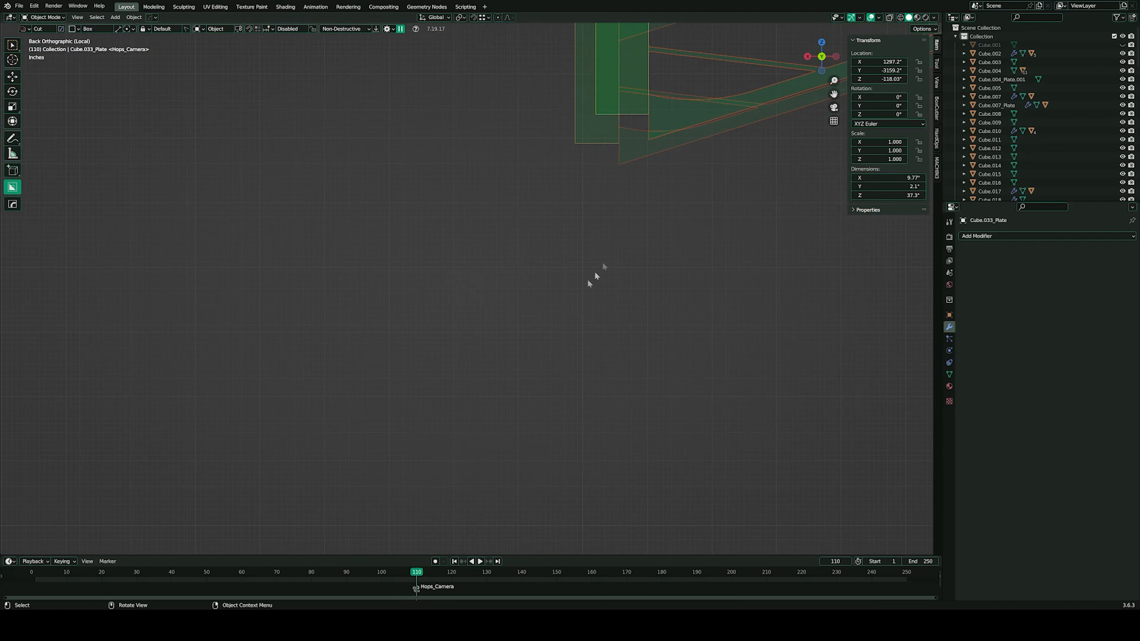
key("w")
middle_click_drag(481, 212, 354, 283, "shift")
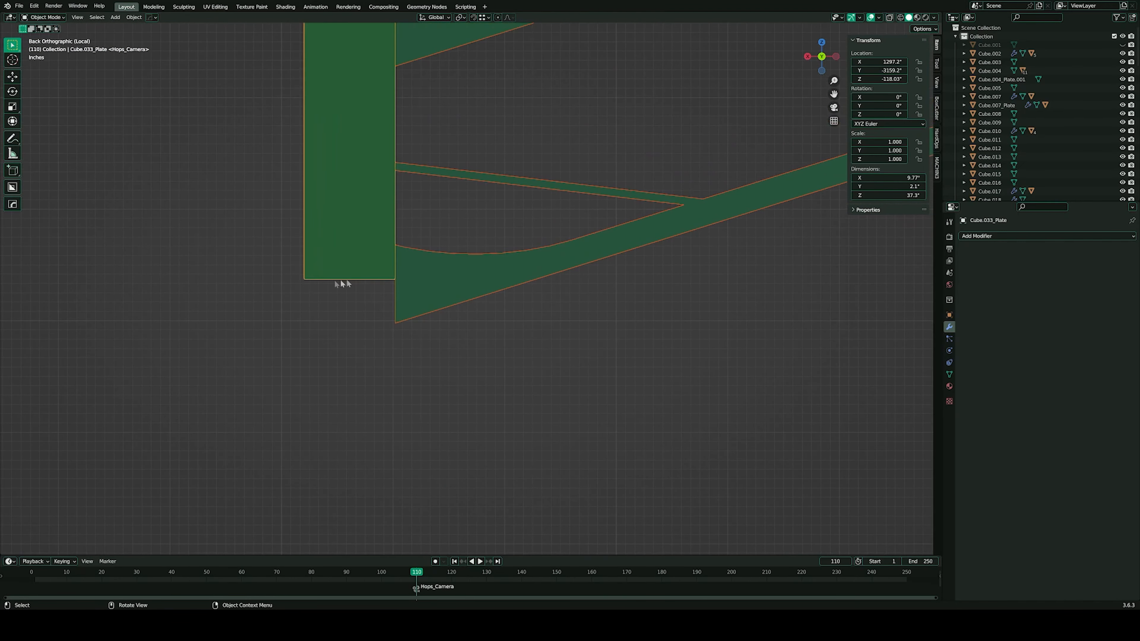
- Box-cut the railing's lower corner off where it hangs below the end post
left_click(443, 289)
left_click_drag(298, 281, 476, 342)
key("w")
mouse_move(300, 284)
left_mouse_down()
mouse_move(417, 337)
mouse_move(290, 278)
mouse_move(493, 367)
left_mouse_up()
- Widen the corner cutter along X to a scale of 2.047, hide it and leave the isolated view
key("q")
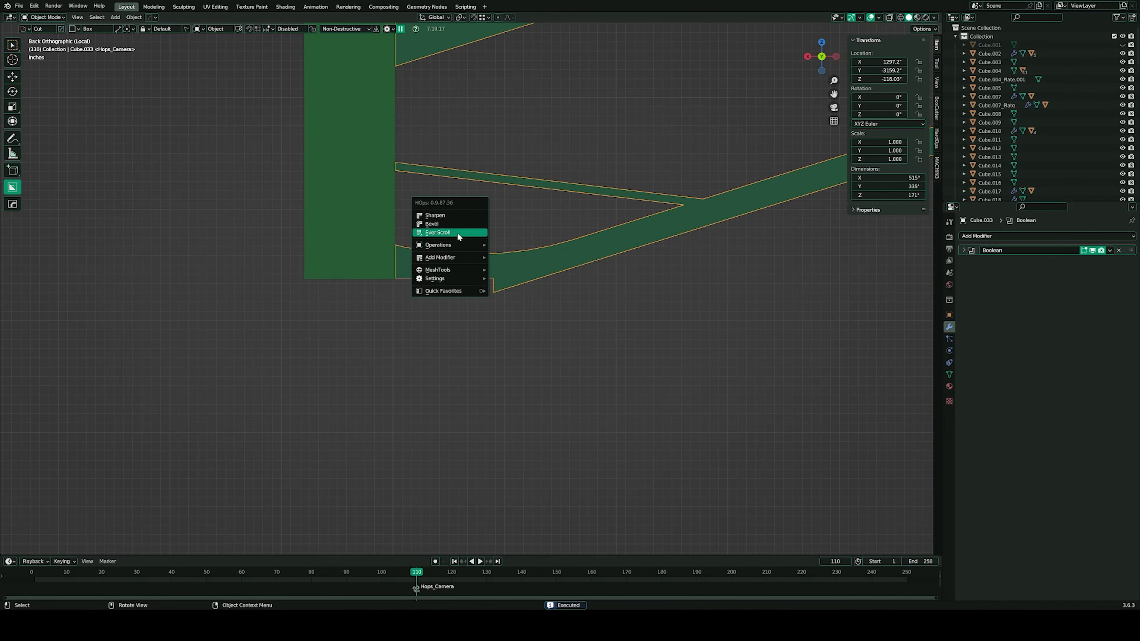
left_click(457, 233)
left_click(500, 328)
key("s")
key("x")
left_click(561, 339)
middle_click_drag(561, 339, 462, 367)
key("h")
key("slash")
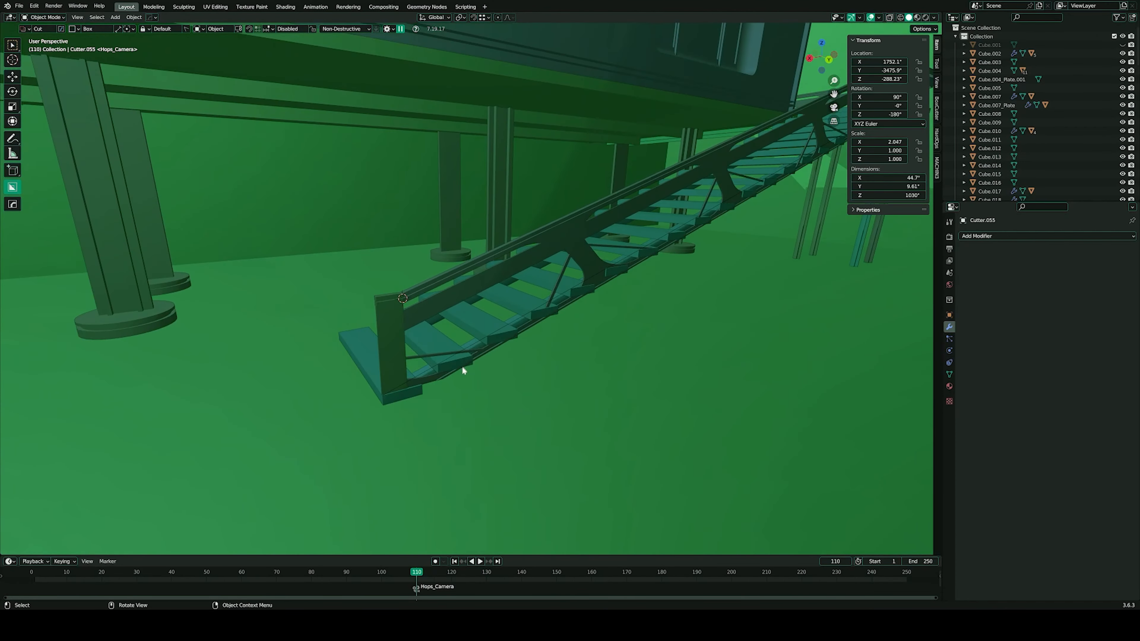
- Add a 3-segment, 30° angle-limited bevel of width 0.0060 to the end post
scroll(461, 367, "up", 4)
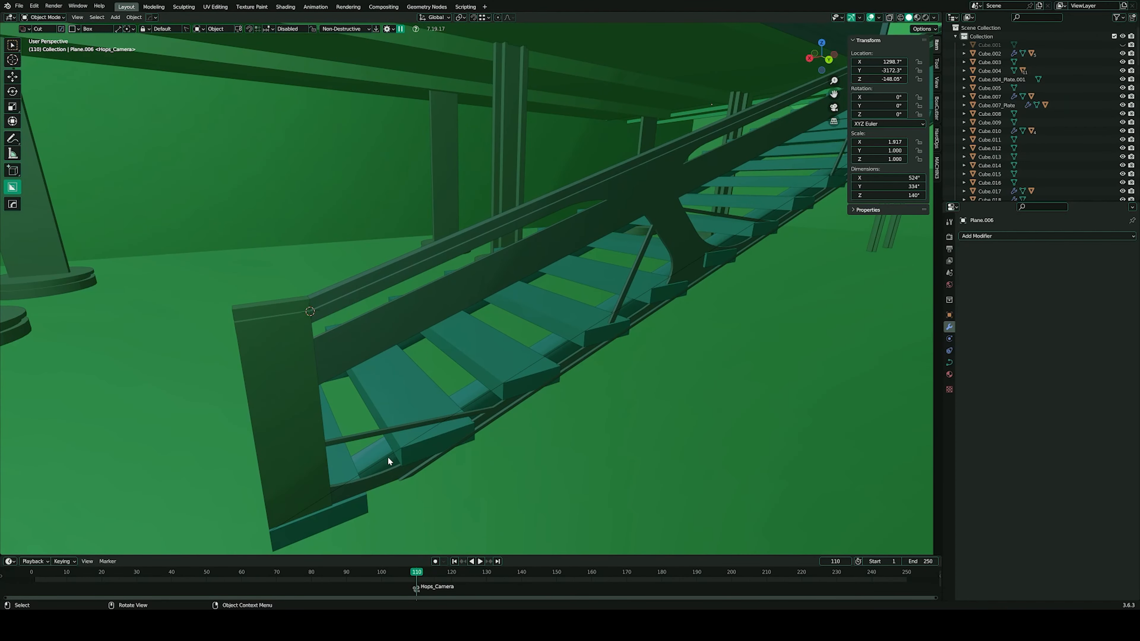
left_click(304, 386)
key("q")
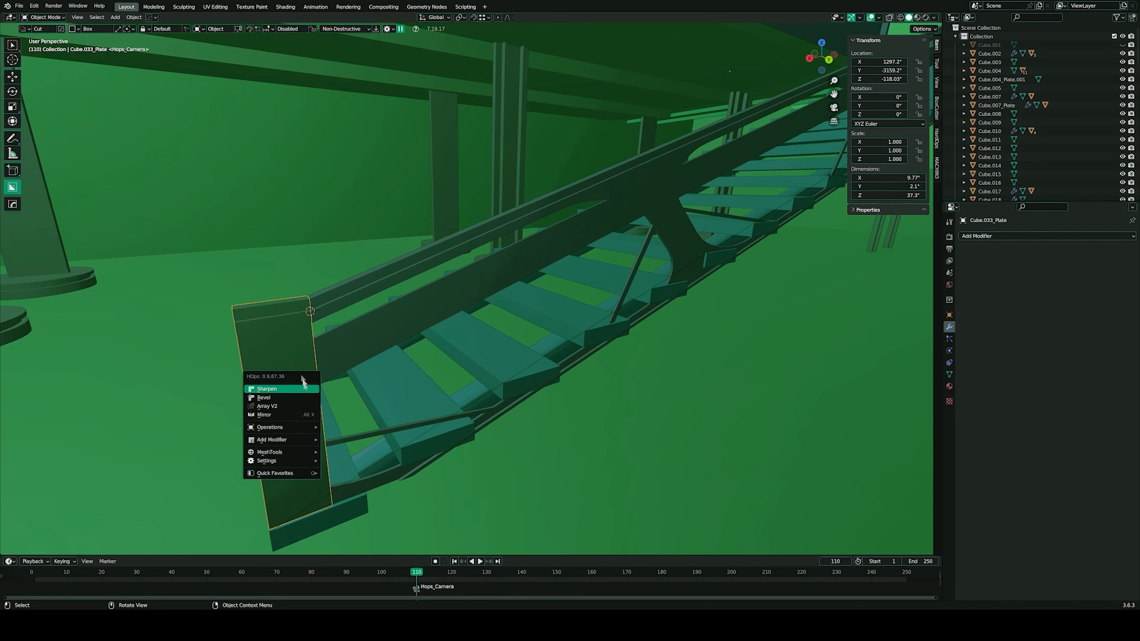
left_click(283, 398)
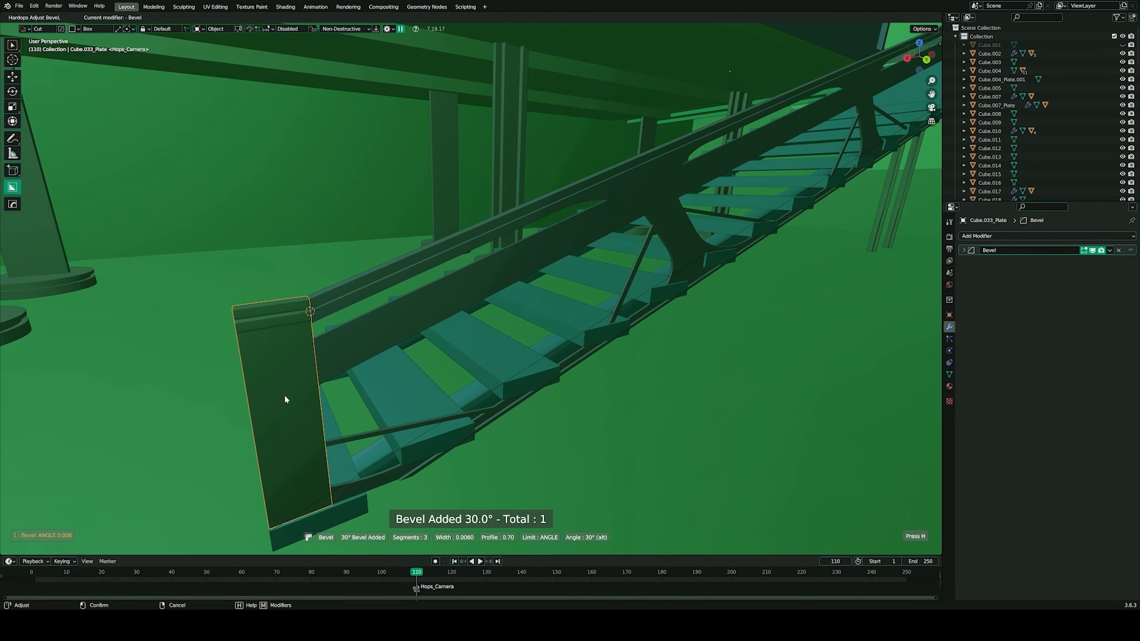
left_click(284, 395)
- Add a 3-segment, 30° angle-limited bevel of width 0.0100 to the stair railing
left_click(383, 315)
key("q")
left_click(383, 315)
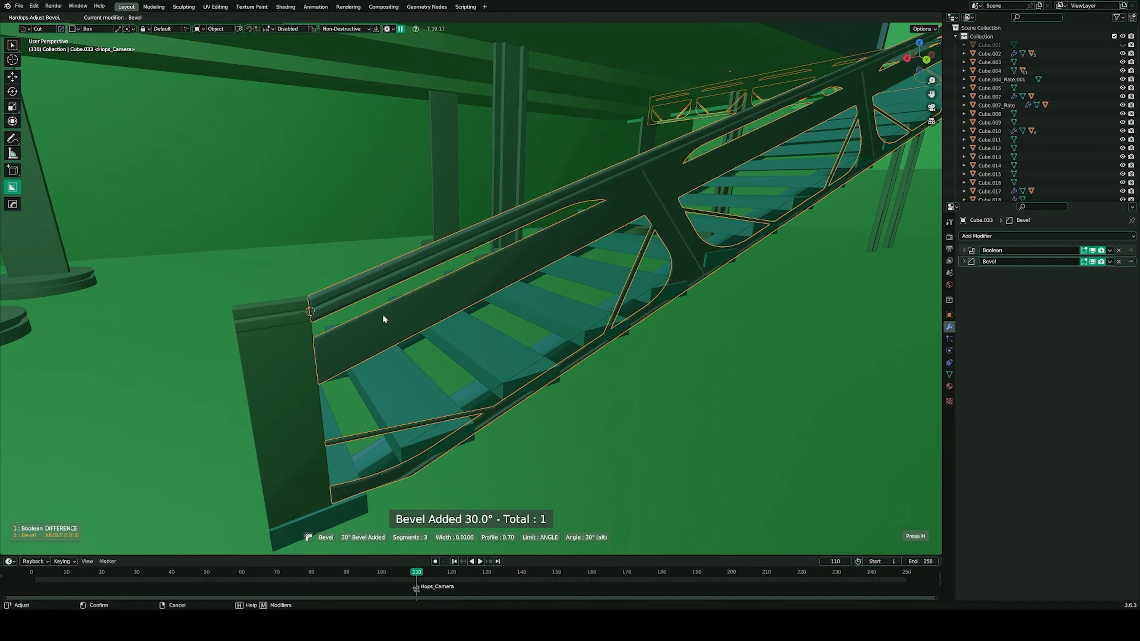
left_click(387, 314)
- Set the viewport's solid shading color to Material
middle_click_drag(387, 314, 590, 300)
scroll(595, 297, "down", 4)
middle_click_drag(780, 96, 635, 202, "shift")
left_click(762, 46)
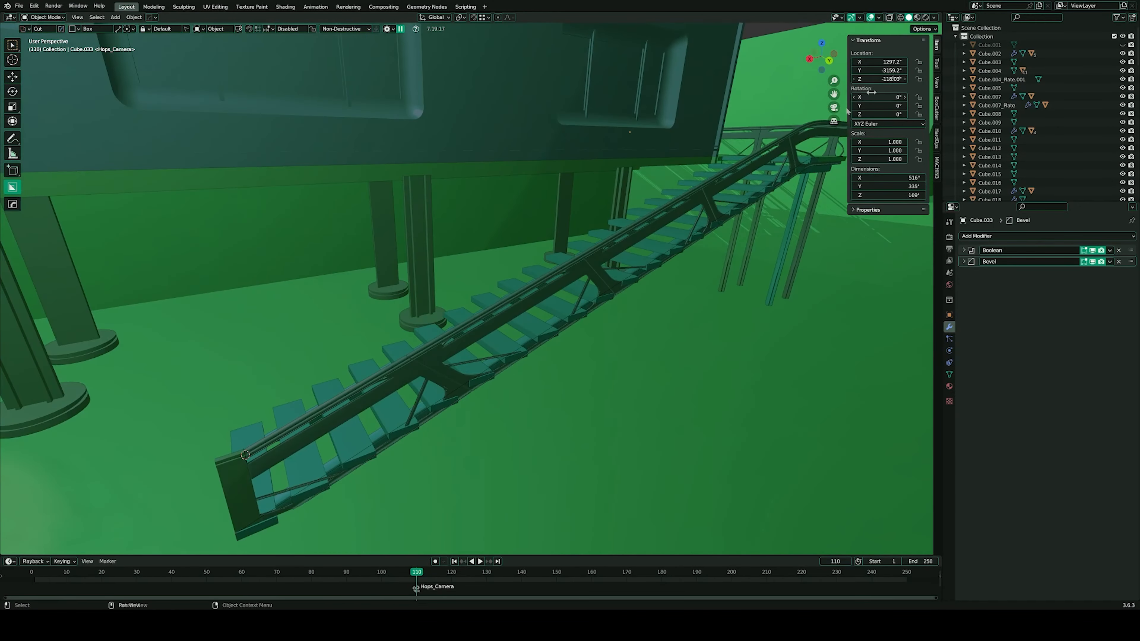
left_click(935, 17)
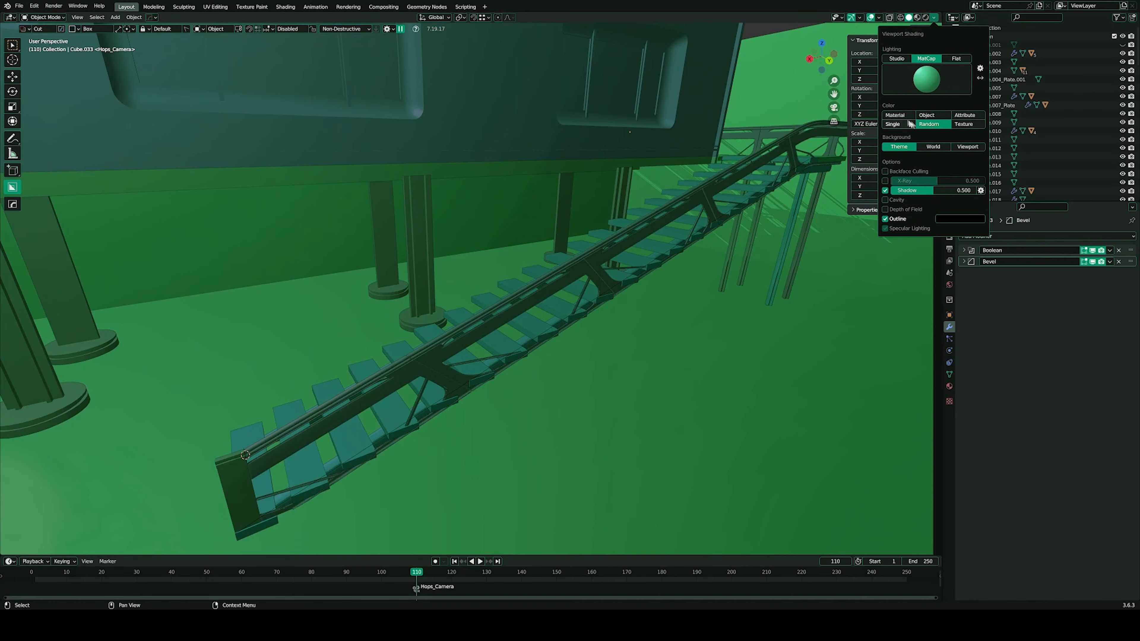
left_click(900, 116)
- Run Set Graphics from the Shield Technologies operations to restyle the viewport display
scroll(651, 196, "down", 2)
mouse_move(650, 196)
middle_mouse_down()
mouse_move(683, 191)
mouse_move(649, 198)
middle_mouse_up()
key("q")
mouse_move(650, 198)
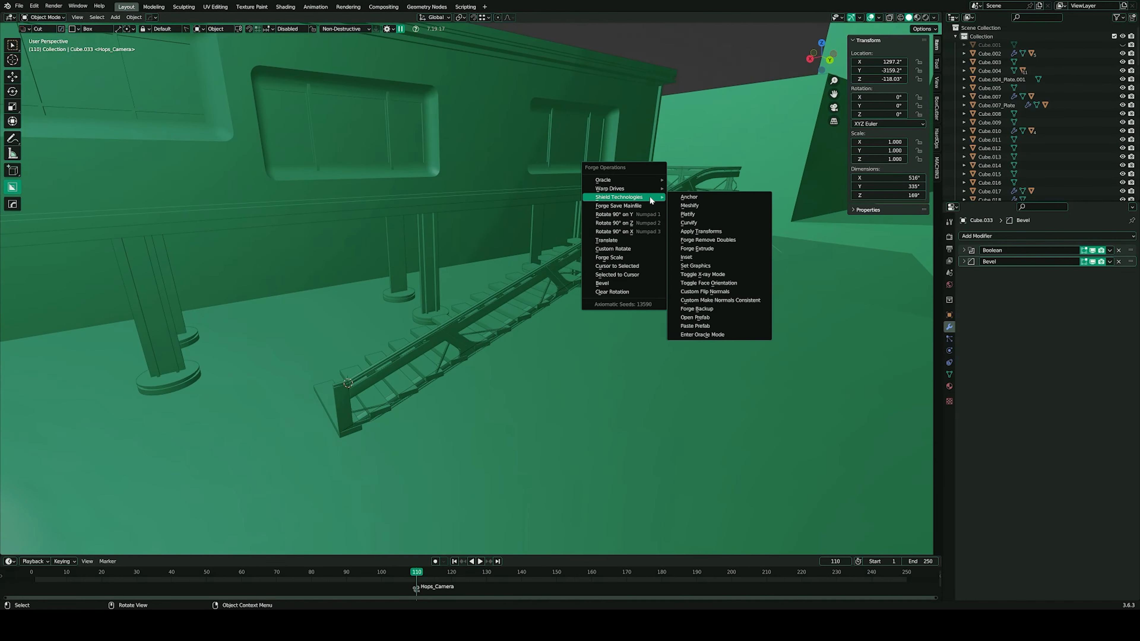
left_click(695, 265)
mouse_move(695, 263)
middle_mouse_down()
mouse_move(666, 248)
mouse_move(685, 225)
mouse_move(720, 217)
middle_mouse_up()
middle_click_drag(685, 74, 656, 207)
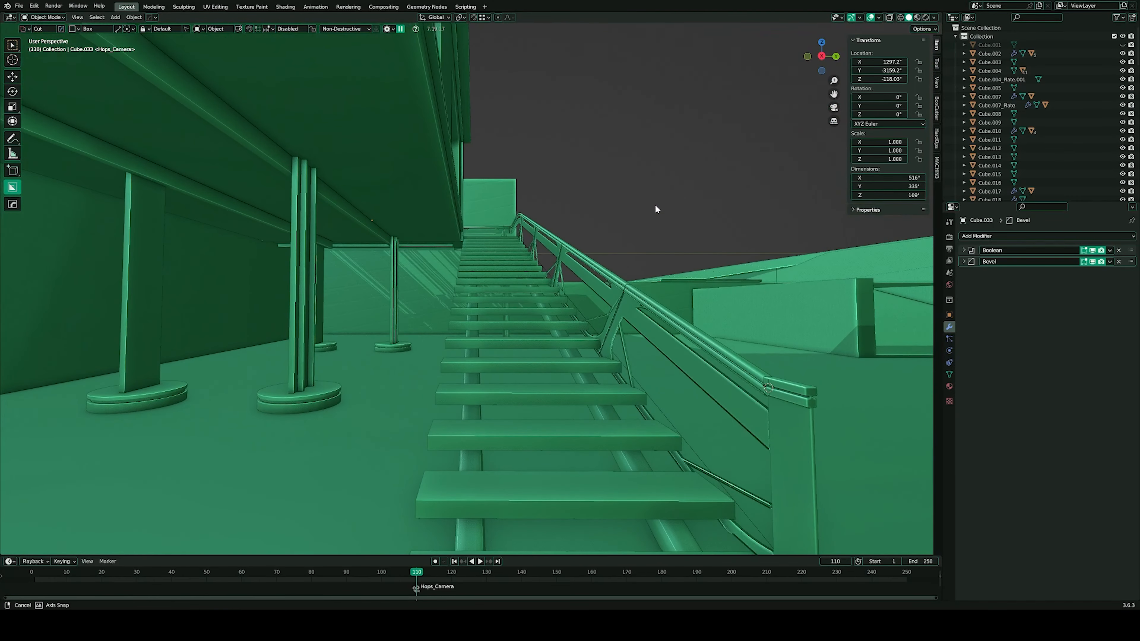
- Isolate the stairs and railing in a side view and examine how they line up
left_click(635, 382)
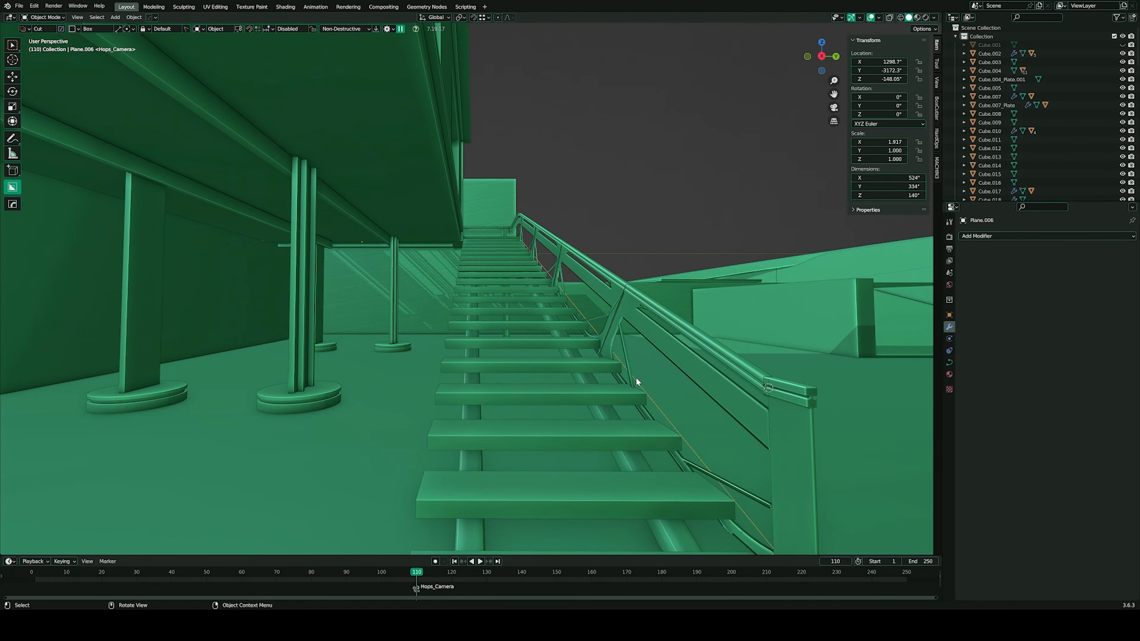
middle_click_drag(646, 322, 590, 277)
left_click(546, 299)
left_click(596, 277, "shift")
key("slash")
key("KP_Decimal")
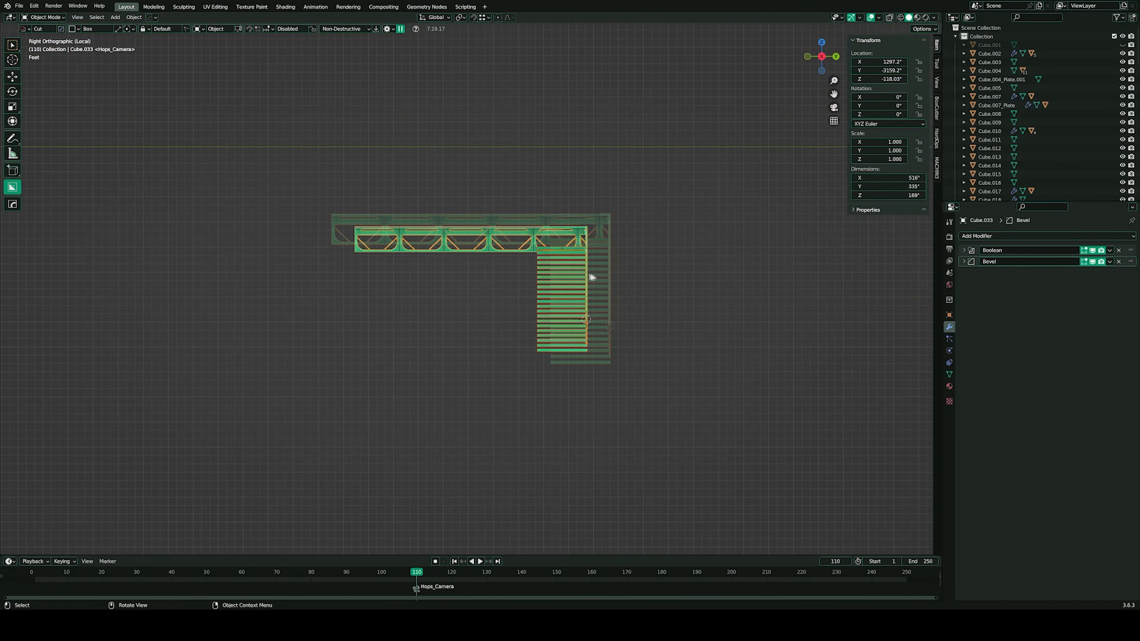
left_click(723, 290)
- Bring the full scene back from the isolated stairs and railing, and save the file
key("slash")
middle_click_drag(709, 249, 469, 286)
left_click(19, 6)
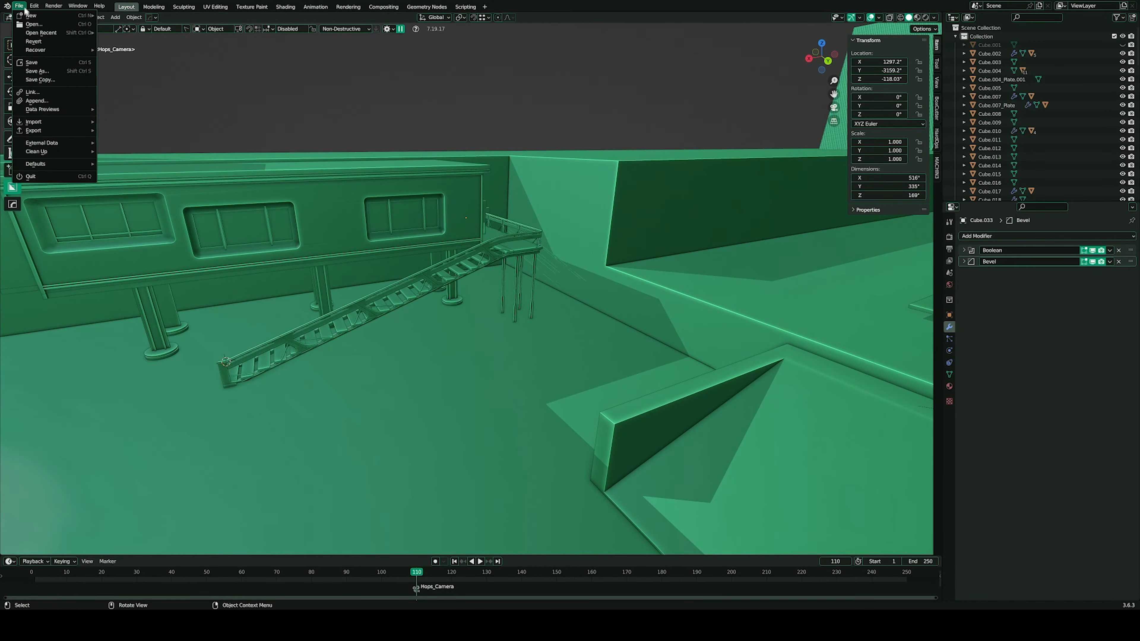
left_click(43, 62)
- Examine the tall block and its surroundings from several angles, with the block framed in view
scroll(344, 171, "down", 3)
middle_click_drag(343, 170, 558, 175)
left_click(391, 101)
key("f")
scroll(519, 176, "down", 4)
middle_click_drag(578, 265, 540, 263)
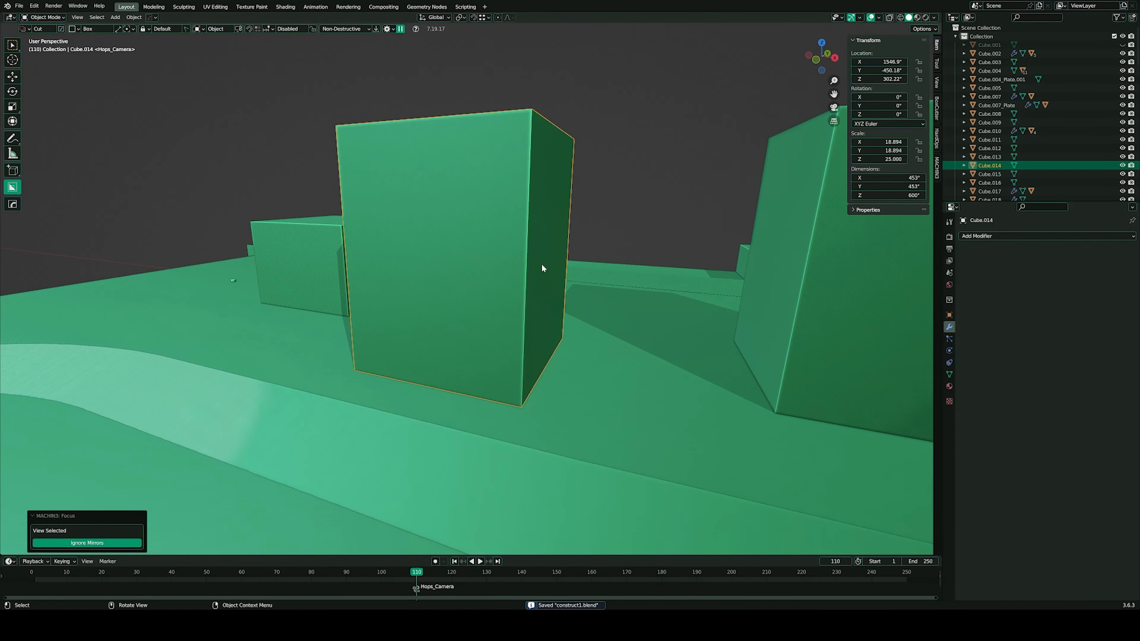
middle_click_drag(491, 267, 582, 257)
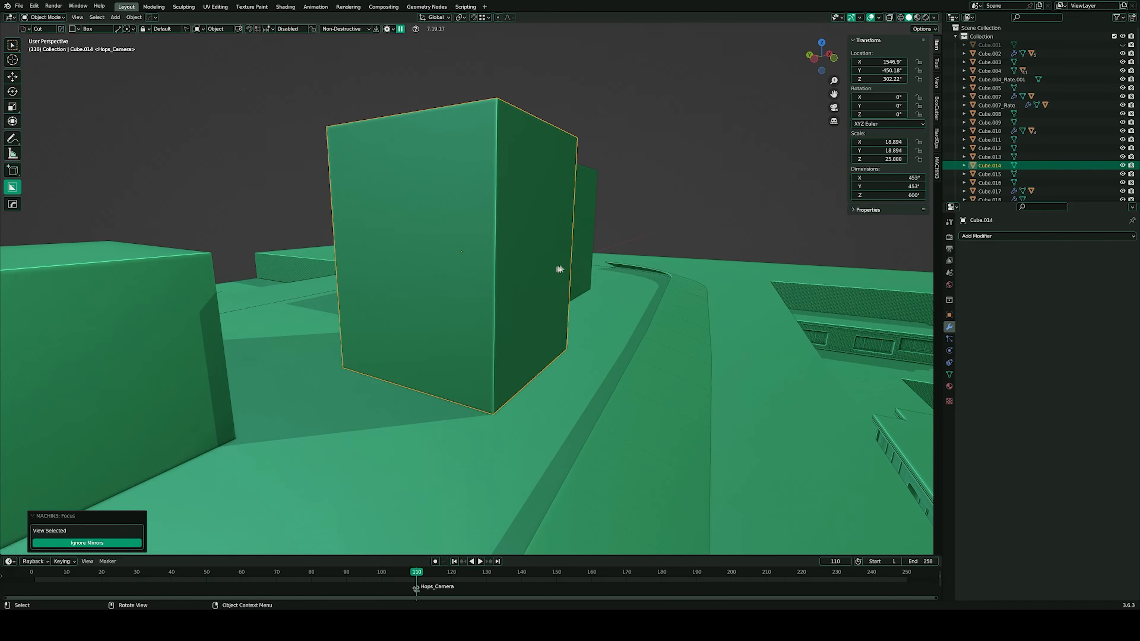
scroll(547, 298, "down", 5)
middle_click_drag(547, 308, 592, 347)
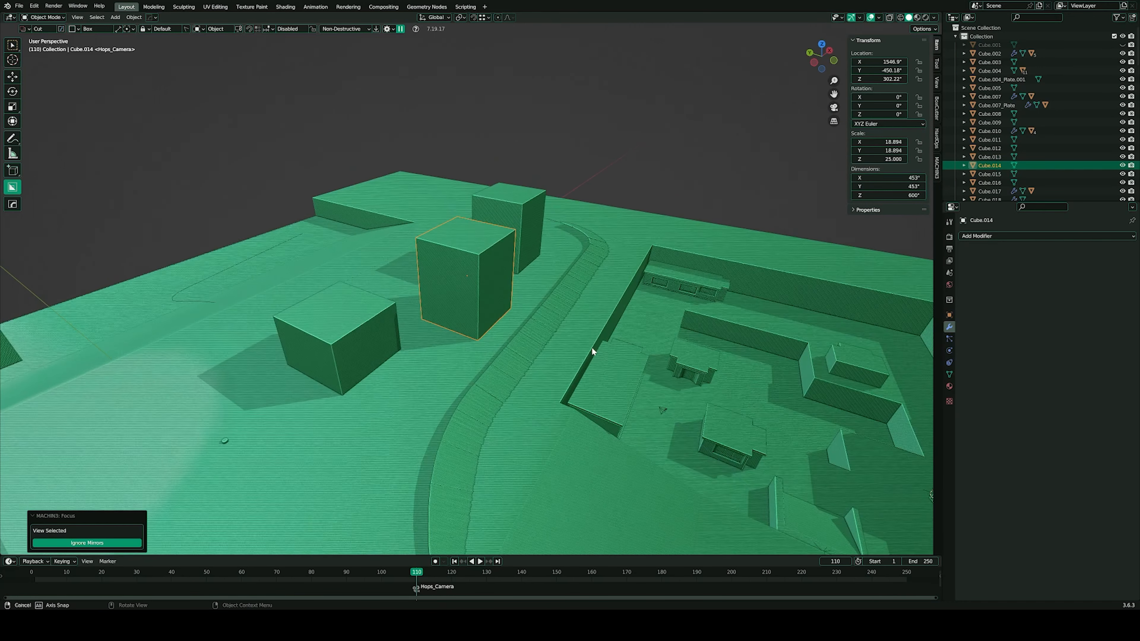
middle_click_drag(668, 412, 589, 350, "shift")
- Try to place a duplicate of the human-scale figure beside the tall block, and undo it
left_click(861, 489)
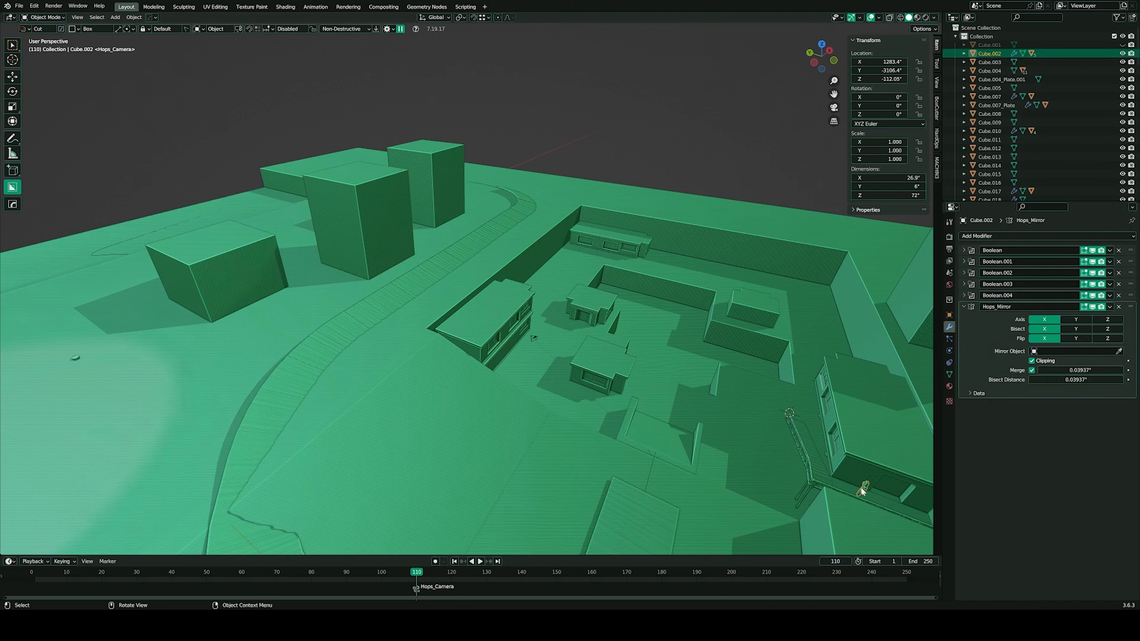
key("shift+d")
left_click(419, 274, "ctrl")
key("g")
key("z")
left_click(434, 270)
key("x")
key("Escape")
key("ctrl+z")
key("ctrl+z")
key("ctrl+z")
- Duplicate the scale figure once more towards the tall block, adjust its height and delete the copy
key("shift+d")
right_click(419, 260)
key("g")
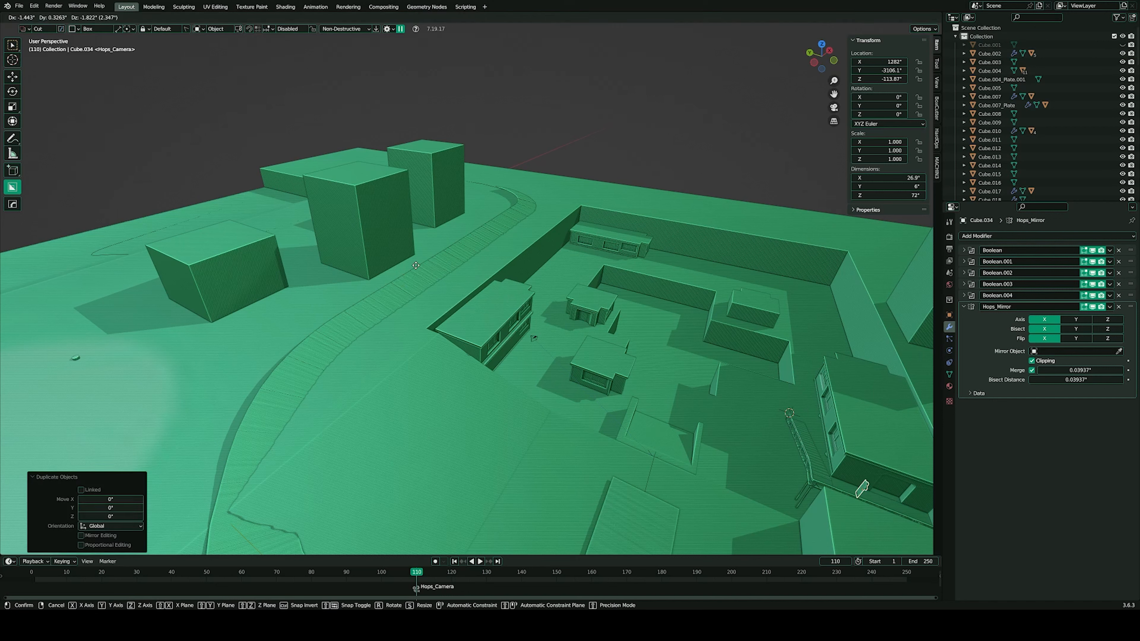
left_click(418, 264, "ctrl")
key("g")
key("z")
key("Escape")
key("x")
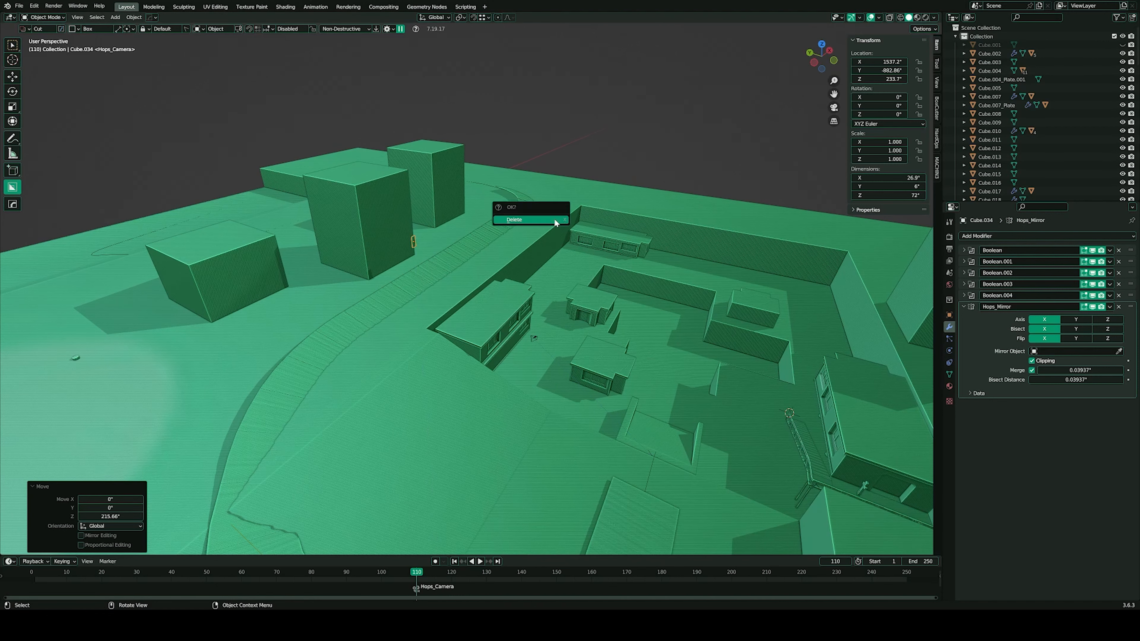
left_click(553, 219)
- Move the original scale figure next to the tall block's near corner and lower it towards the ground
left_click(860, 481)
key("g")
left_click(415, 265, "ctrl")
key("g")
key("z")
left_click(513, 152)
key("g")
key("z")
left_click(400, 260)
key("g")
key("z")
left_click(408, 269)
- Isolate the tall block with the figure, cut an upper-corner notch about 299 by 459 inches in side view, and mirror it across Y
scroll(363, 223, "up", 5)
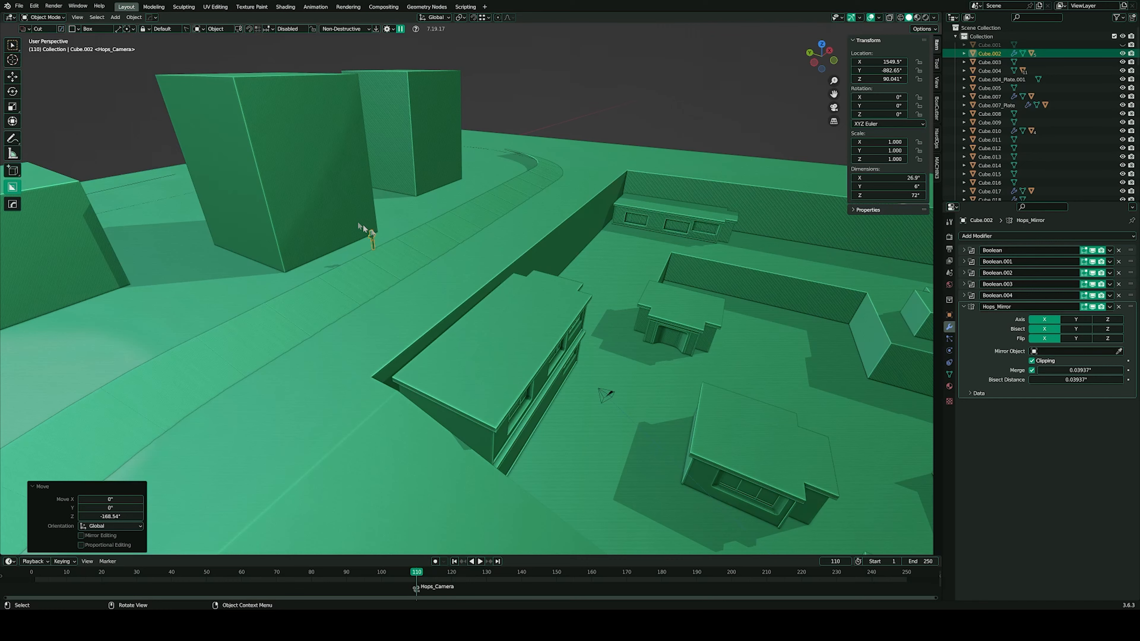
left_click(350, 214)
key("KP_Divide")
key("ctrl+KP_3")
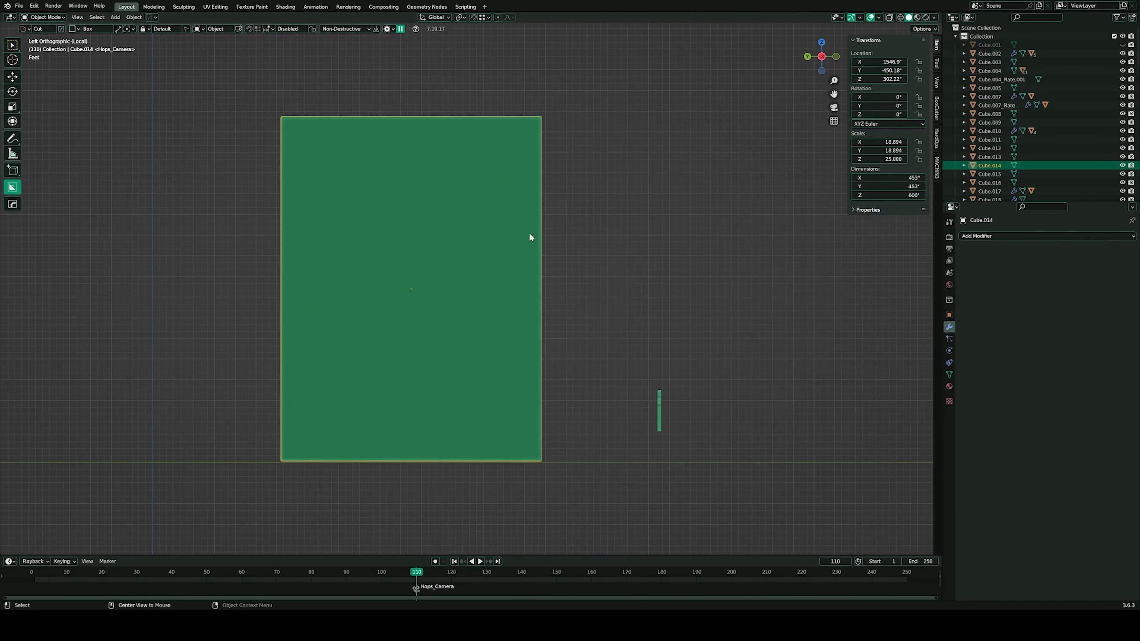
left_click_drag(465, 95, 637, 352)
left_click(637, 352)
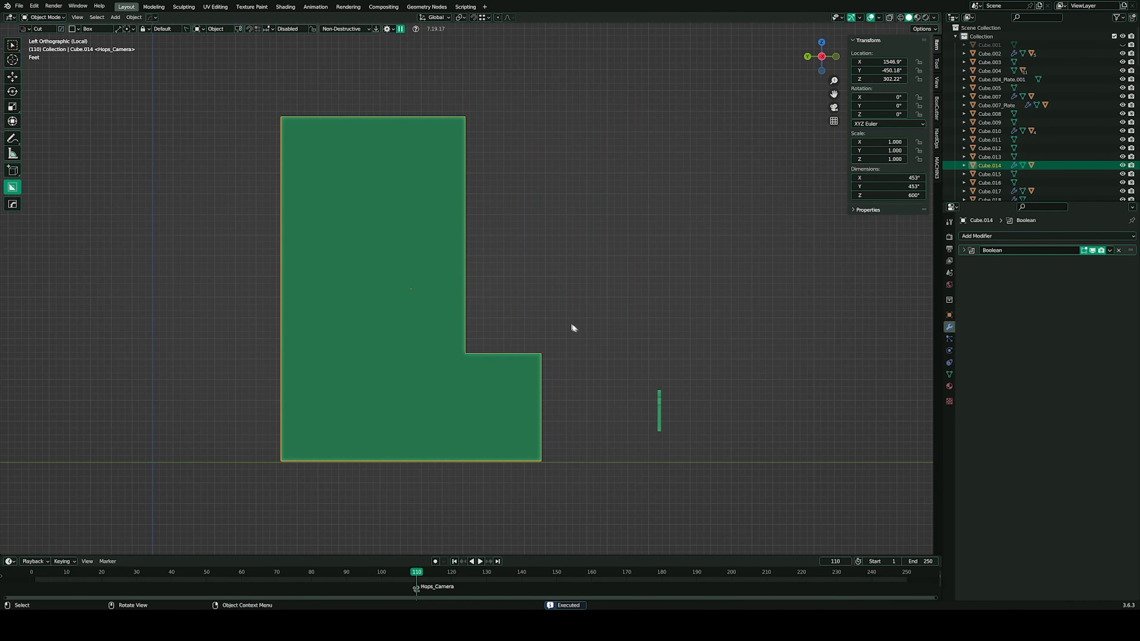
key("alt+x")
left_click(475, 290)
- Reveal the notch cutter with Ever Scroll and bevel its lower inner edge about 88.8 inches with one segment to slope the ledge
key("q")
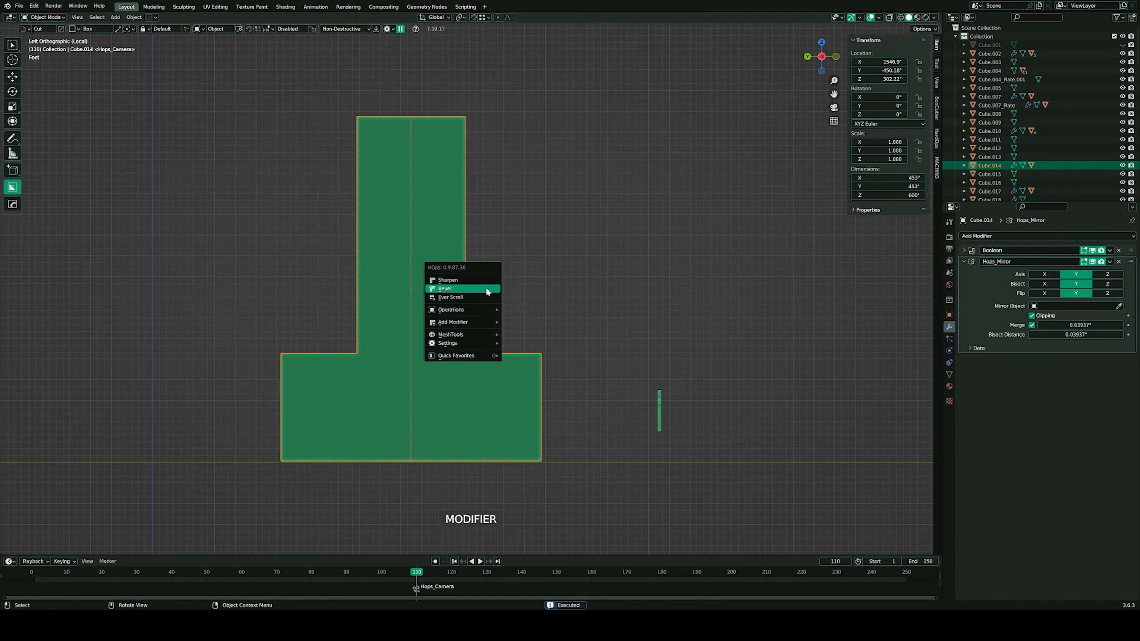
left_click(476, 297)
left_click(523, 304)
middle_click_drag(523, 304, 485, 311)
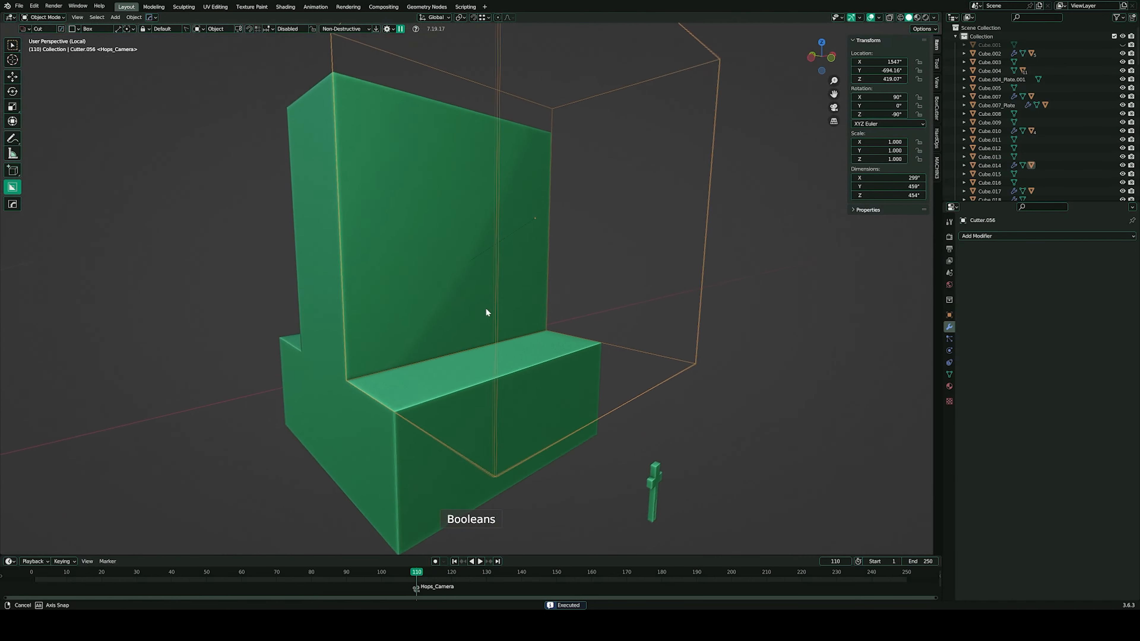
scroll(486, 312, "down", 1)
key("Tab")
left_click(482, 341)
left_click(438, 349)
middle_click_drag(437, 348, 485, 351)
key("ctrl+b")
scroll(533, 365, "down", 6)
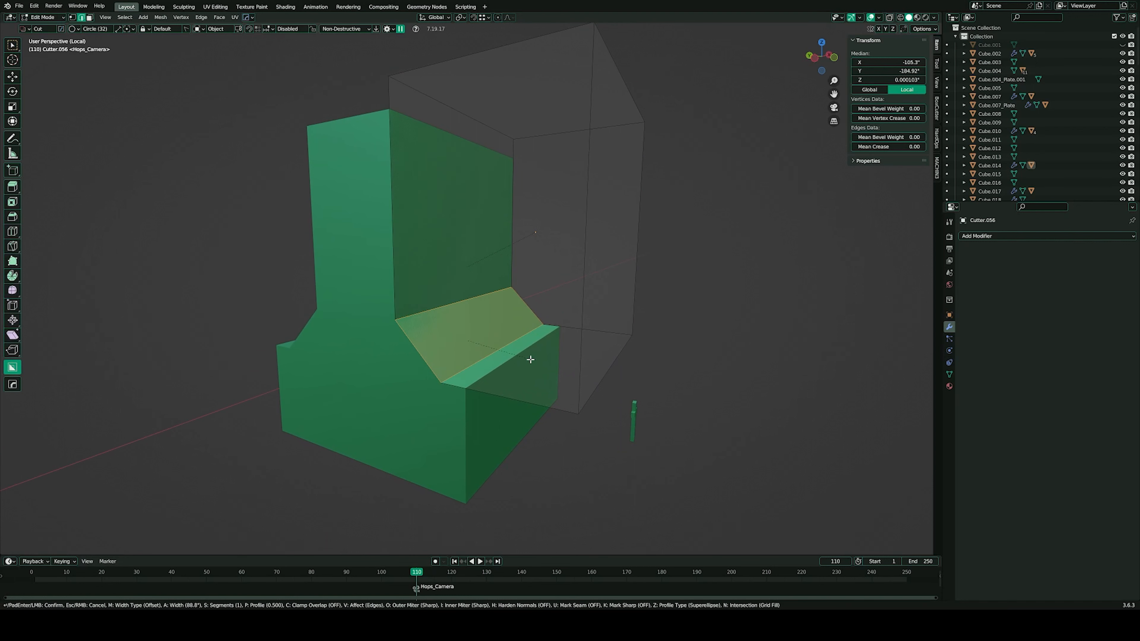
left_click(529, 354)
key("Tab")
- Lower the scale figure along Z in front view so it stands at the block's base
middle_click_drag(529, 353, 464, 268)
scroll(463, 269, "up", 4)
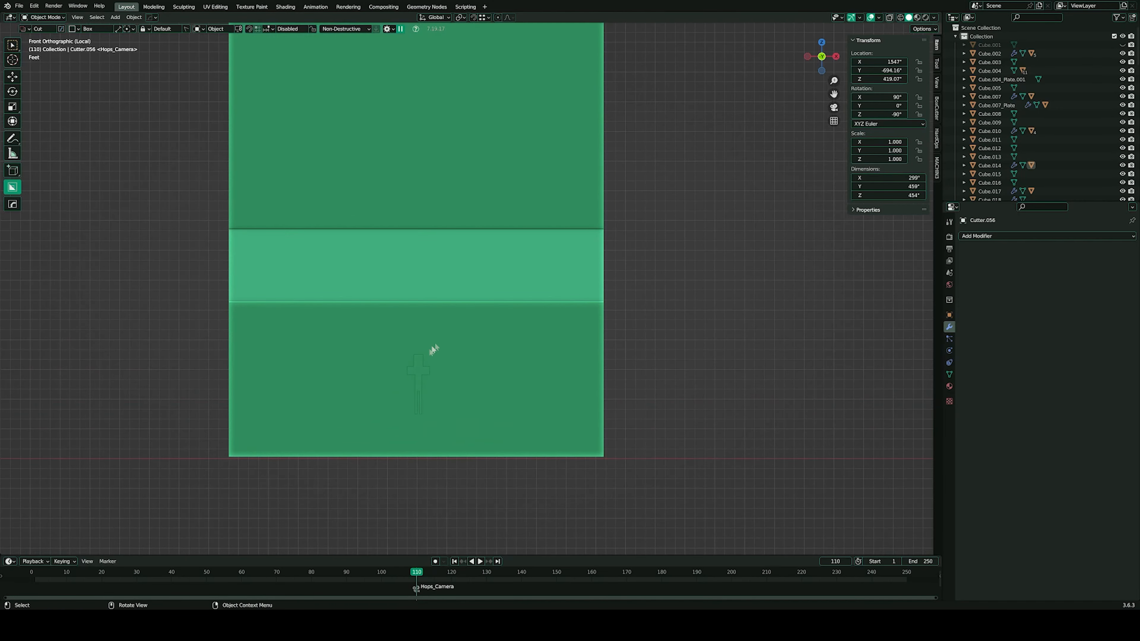
left_click(425, 397)
left_click(424, 392)
key("g")
key("z")
left_click(350, 463)
- Cut a rectangular doorway recess about 96 inches wide and 14 inches deep into the block's front wall beside the figure
left_click(462, 391)
middle_click_drag(462, 391, 512, 311, "shift")
scroll(449, 323, "up", 3)
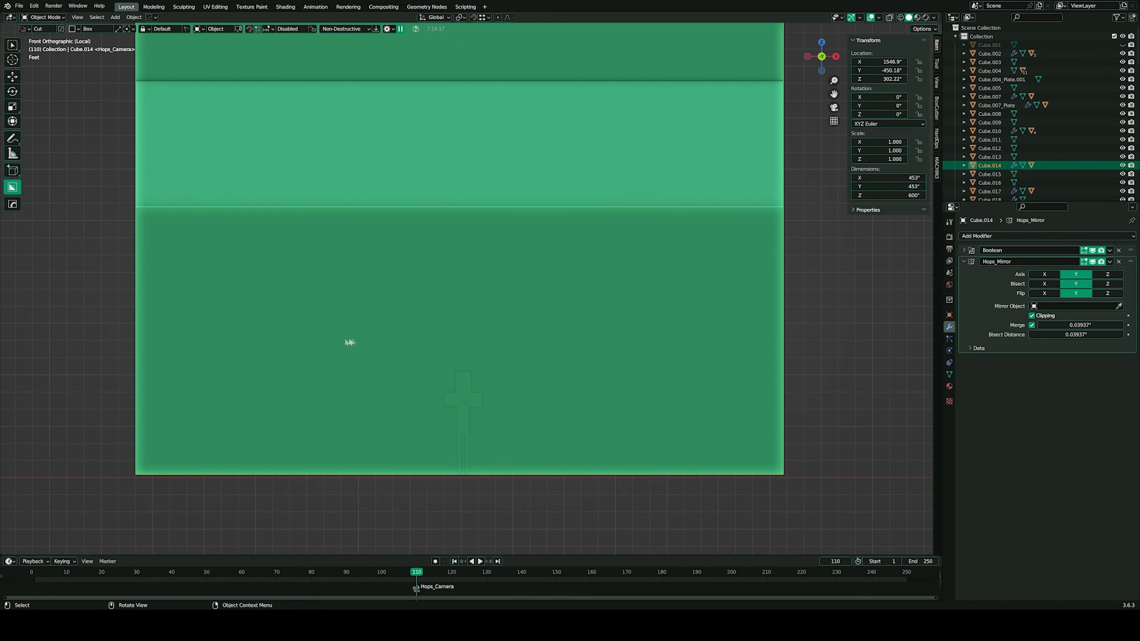
mouse_move(210, 353)
left_mouse_down()
mouse_move(294, 488)
mouse_move(338, 502)
mouse_move(372, 468)
left_mouse_up()
mouse_move(372, 468)
middle_mouse_down()
mouse_move(433, 471)
mouse_move(414, 426)
middle_mouse_up()
- Try adding a horizontal loop cut around the block and lowering it about 204.58 inches along Z
left_click(379, 417)
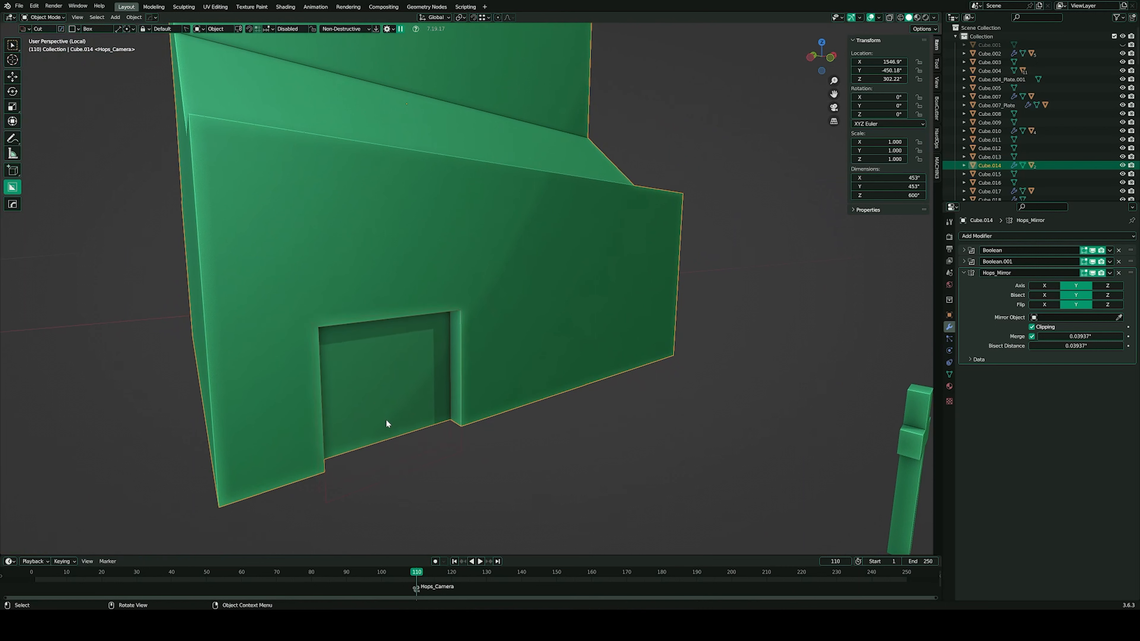
key("q")
left_click(529, 333)
key("Tab")
key("ctrl+r")
left_click(201, 327)
right_click(201, 327)
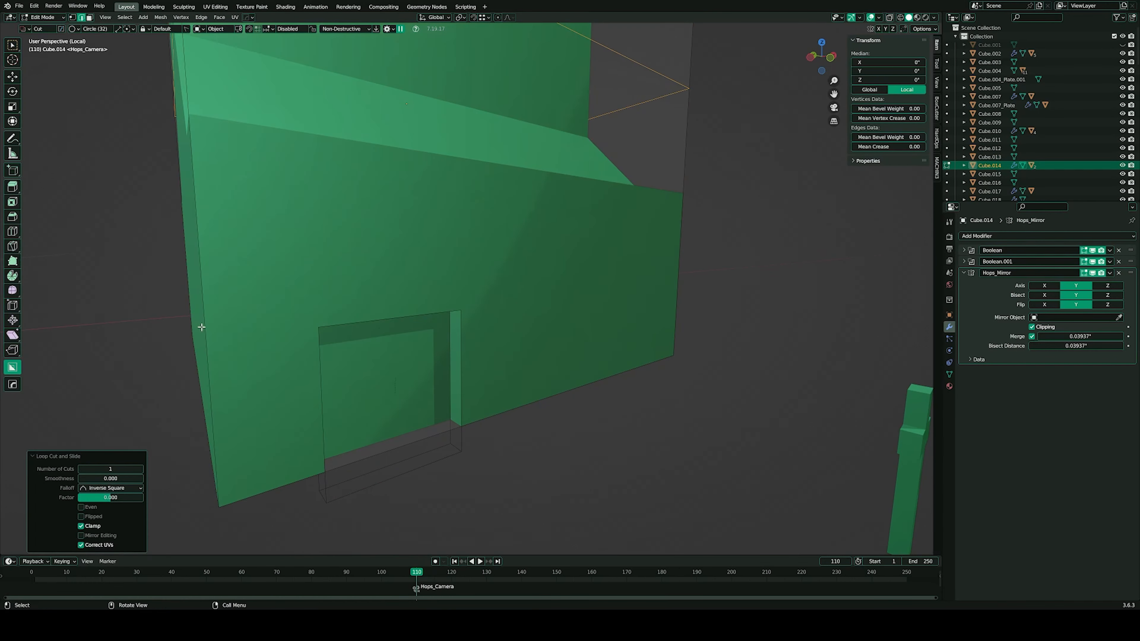
key("g")
key("z")
left_click(687, 400)
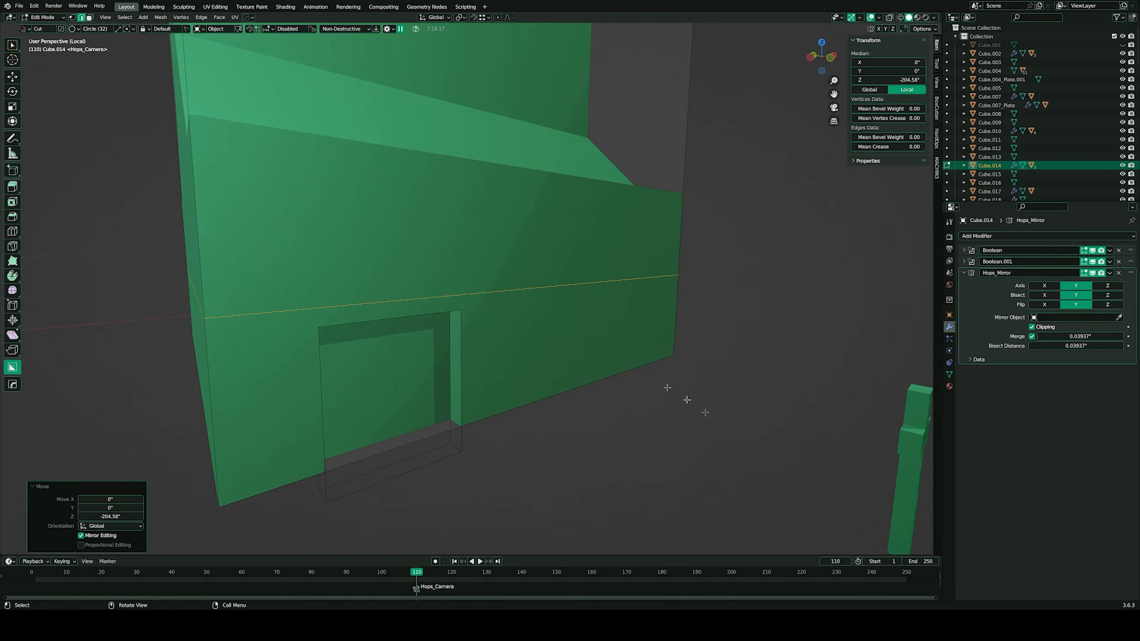
- Try lowering the loop cut to the block's base and raising it by 6.6 along Z, and undo the loop cut
left_click(483, 18)
left_click(476, 59)
key("g")
key("z")
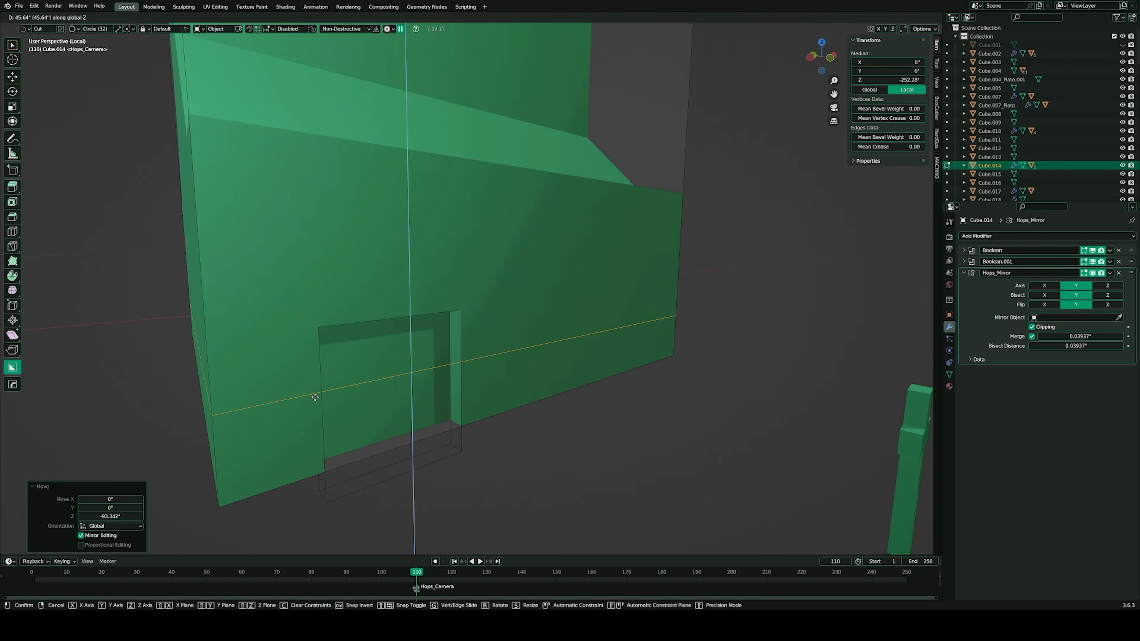
type("6.6")
key("Return")
key("ctrl+z")
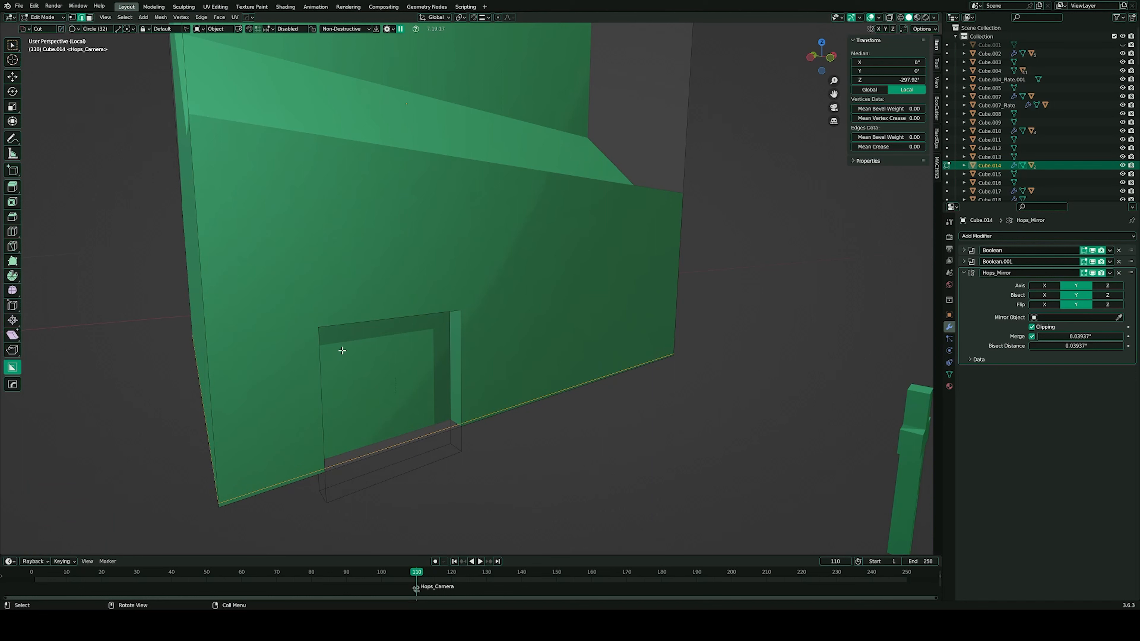
key("g")
key("z")
right_click(449, 280)
key("ctrl+z")
key("ctrl+z")
key("Tab")
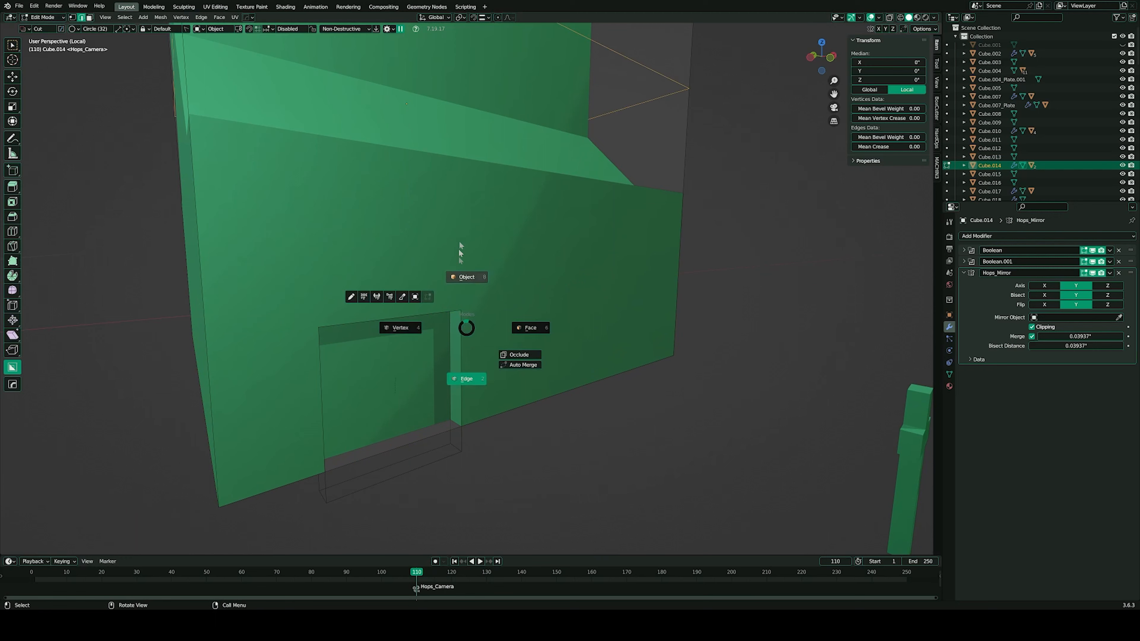
- Move the doorway cutter's bottom face up along Z towards the block's base
left_click(458, 256)
left_click(459, 454)
key("Tab")
middle_click_drag(459, 451, 483, 426)
left_click(439, 362)
key("g")
key("z")
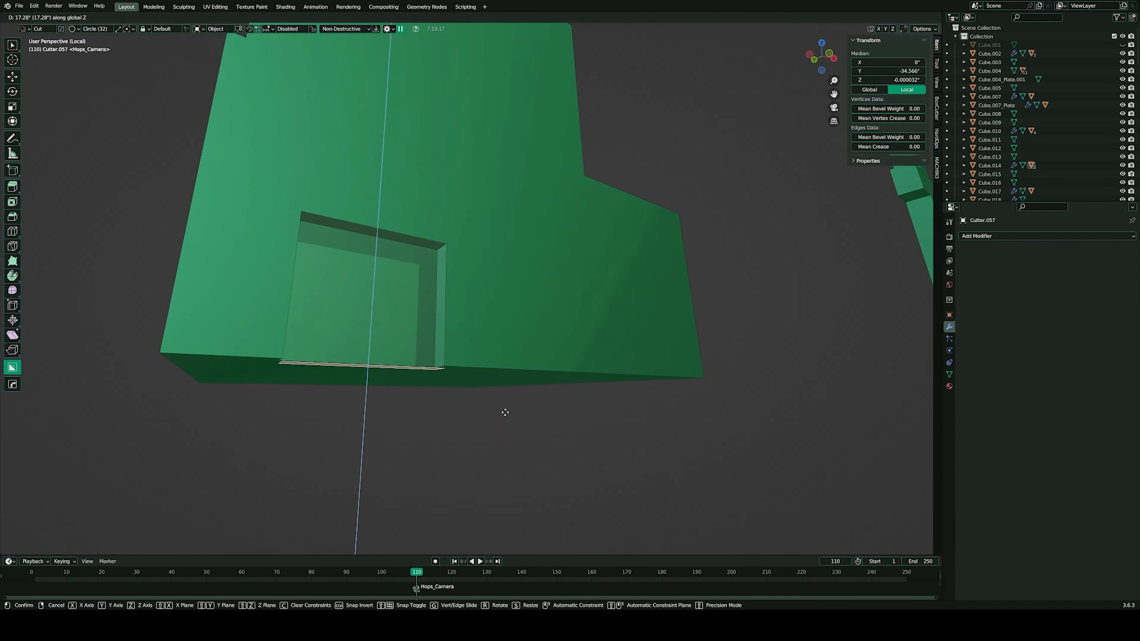
left_click(496, 362)
key("Tab")
left_click(503, 332)
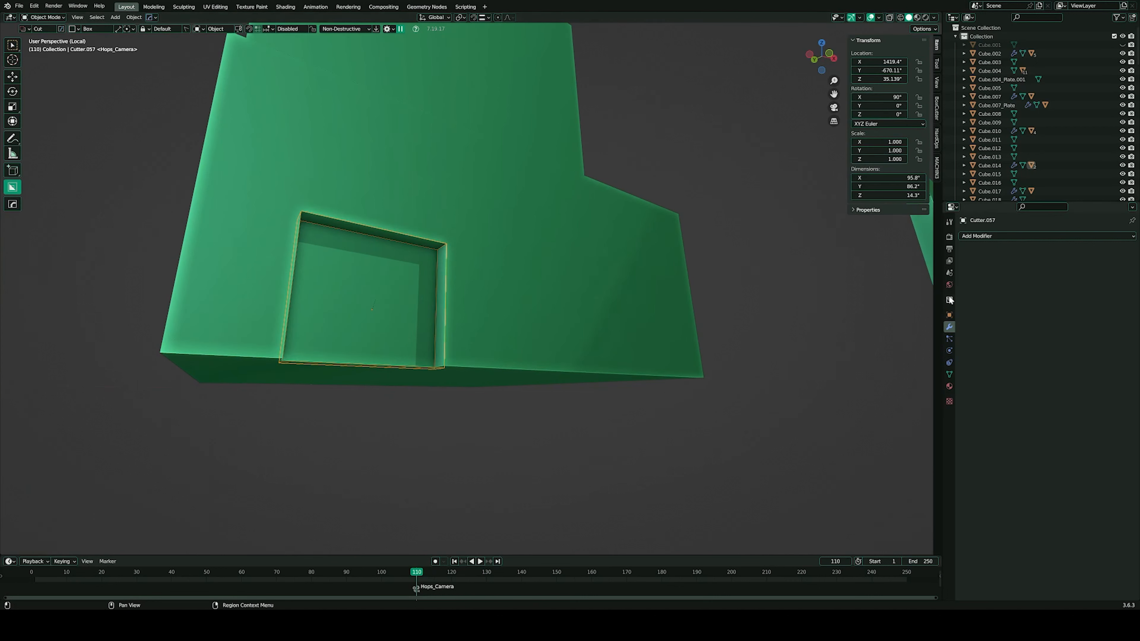
- Apply the doorway cutter's rotation and recenter its origin
middle_click_drag(533, 297, 791, 217)
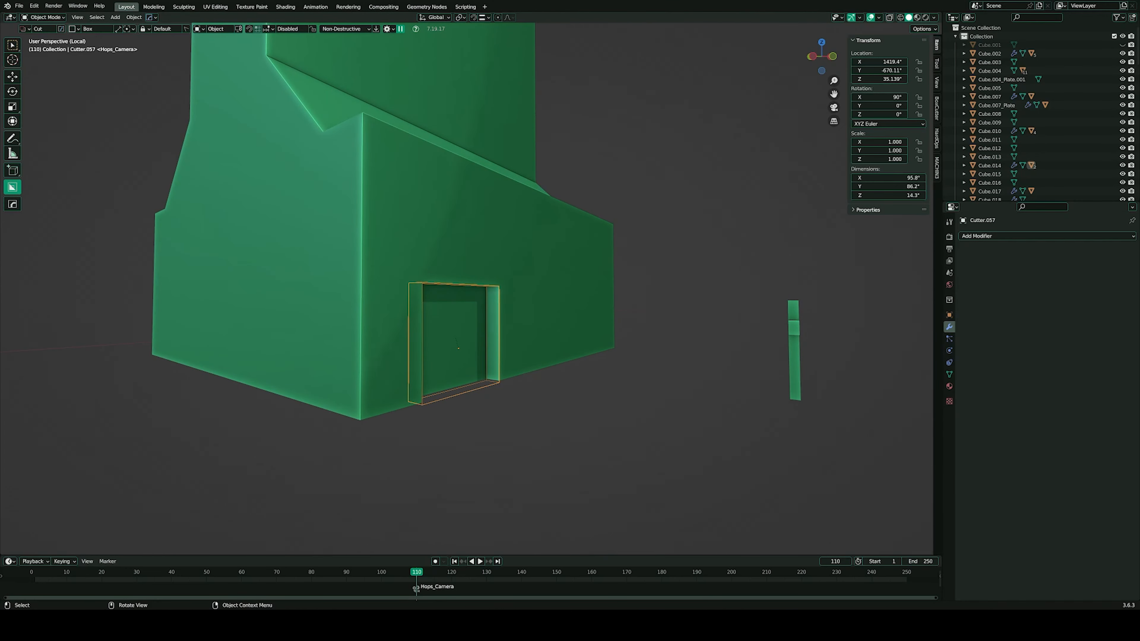
middle_click_drag(637, 314, 539, 314)
middle_click_drag(539, 314, 795, 205, "shift")
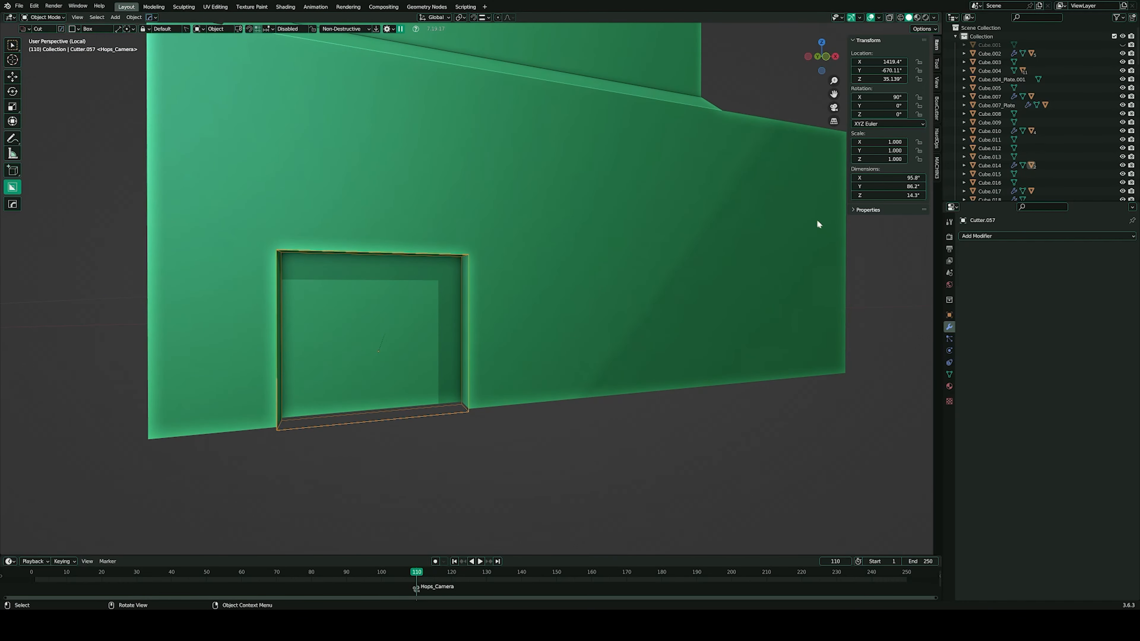
left_click(877, 196)
key("Escape")
key("q")
mouse_move(766, 267)
left_click(801, 267)
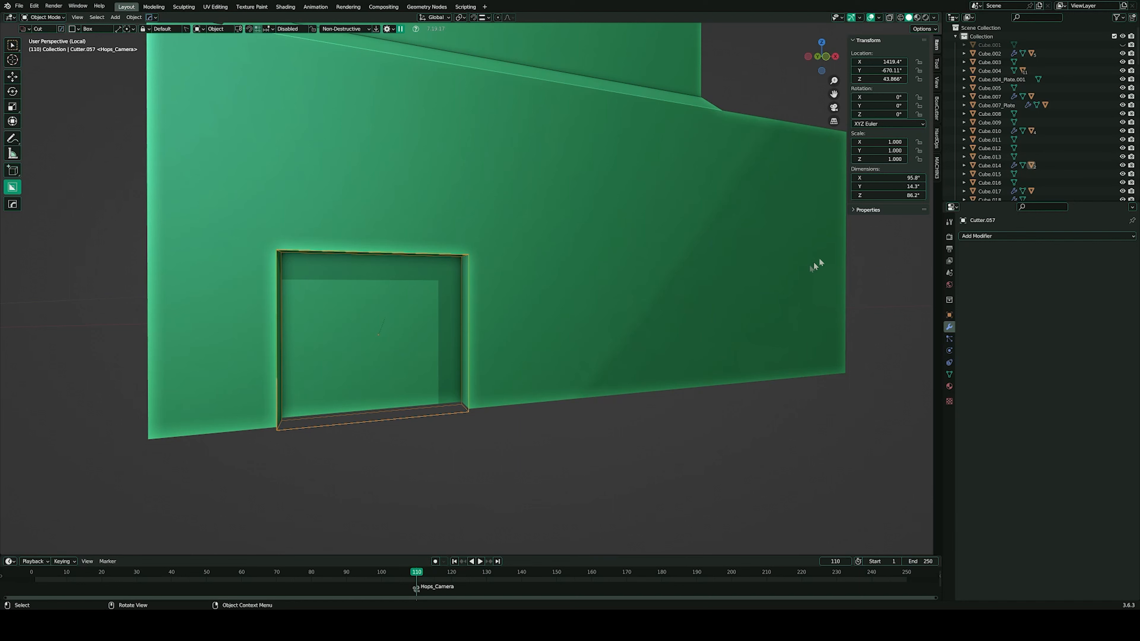
- Set the doorway cutter's Z dimension to 72 inches and lower it to the block's base
left_click(880, 194)
type("72")
key("Return")
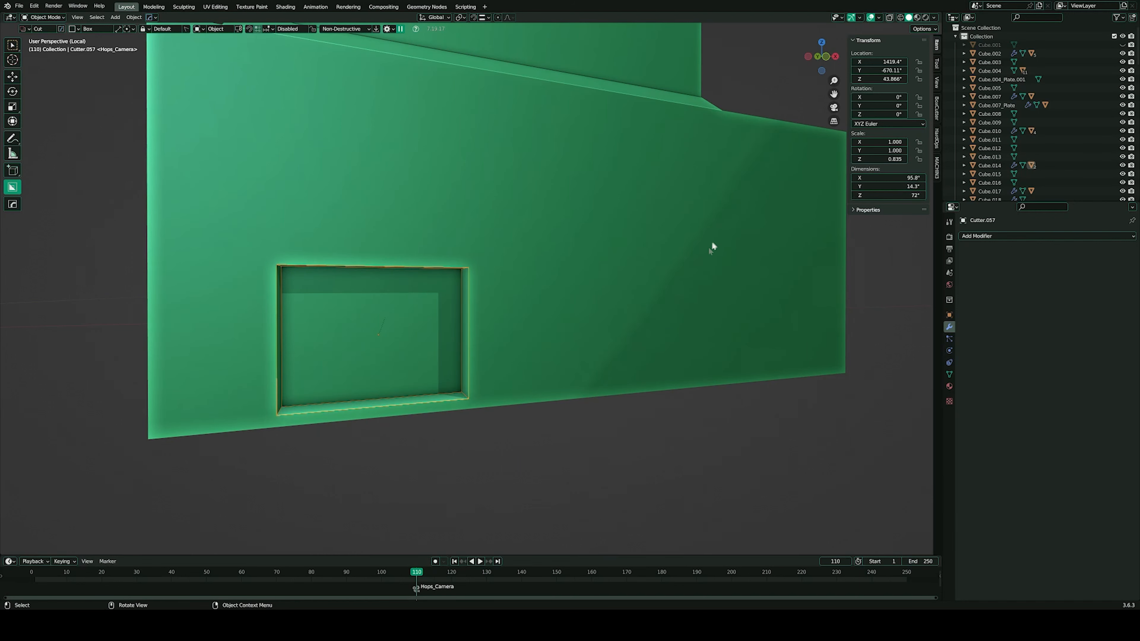
key("g")
key("z")
key("Escape")
key("g")
key("z")
left_click(600, 428)
- Make the doorway recess shallower by moving its cutter -12.8 inches along Y and 4 inches back
middle_click_drag(542, 354, 594, 324, "shift")
scroll(594, 324, "up", 3)
middle_click_drag(579, 322, 628, 399)
key("g")
key("y")
left_click(675, 410)
key("g")
key("y")
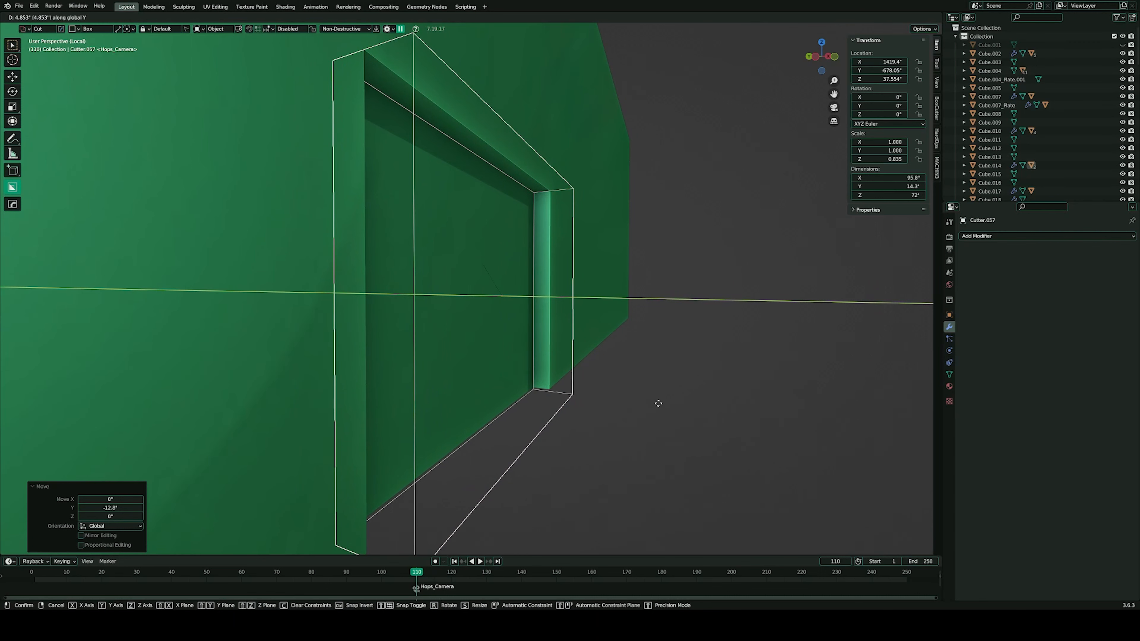
type("4")
key("Return")
- Try to round the doorway cutter's two upper corner edges with a six-segment bevel of width 12
middle_click_drag(658, 403, 629, 329)
scroll(524, 279, "up", 3)
middle_click_drag(520, 278, 472, 238)
key("Tab")
key("2")
left_click(641, 160)
scroll(633, 164, "down", 2)
middle_click_drag(629, 168, 498, 205)
middle_click_drag(346, 209, 344, 234)
left_click(249, 196, "shift")
key("ctrl+b")
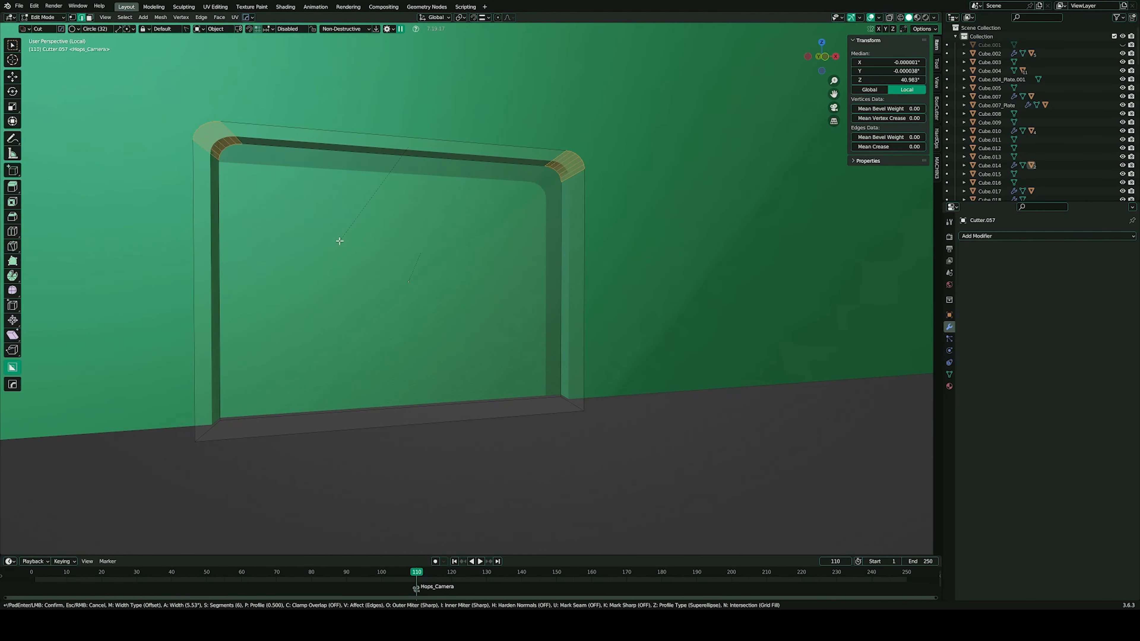
key("1")
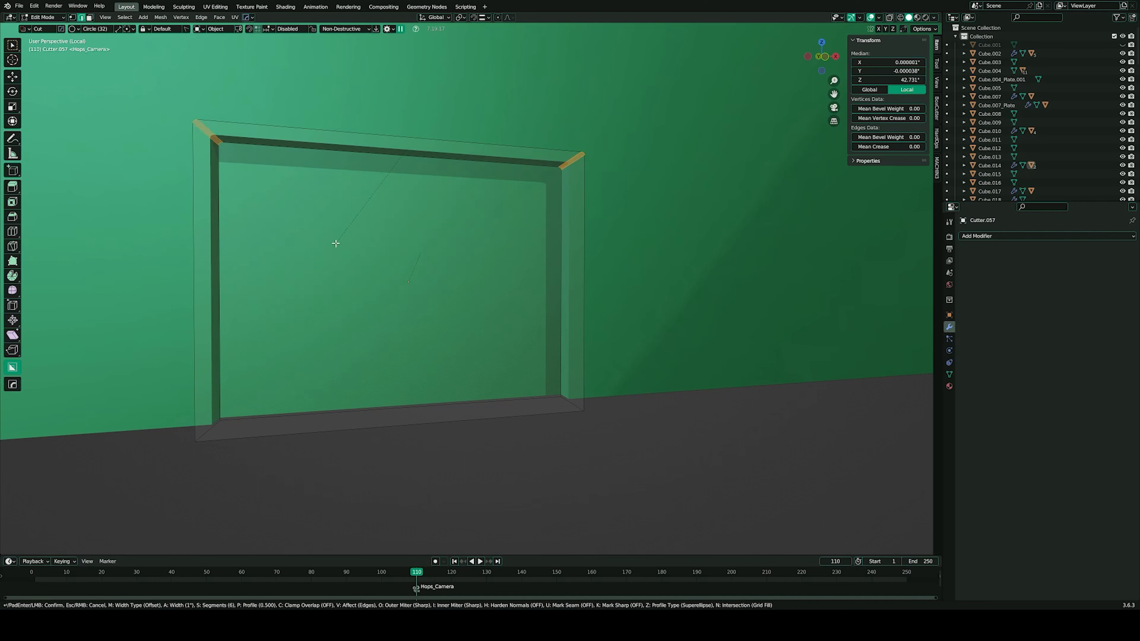
type("12")
key("Escape")
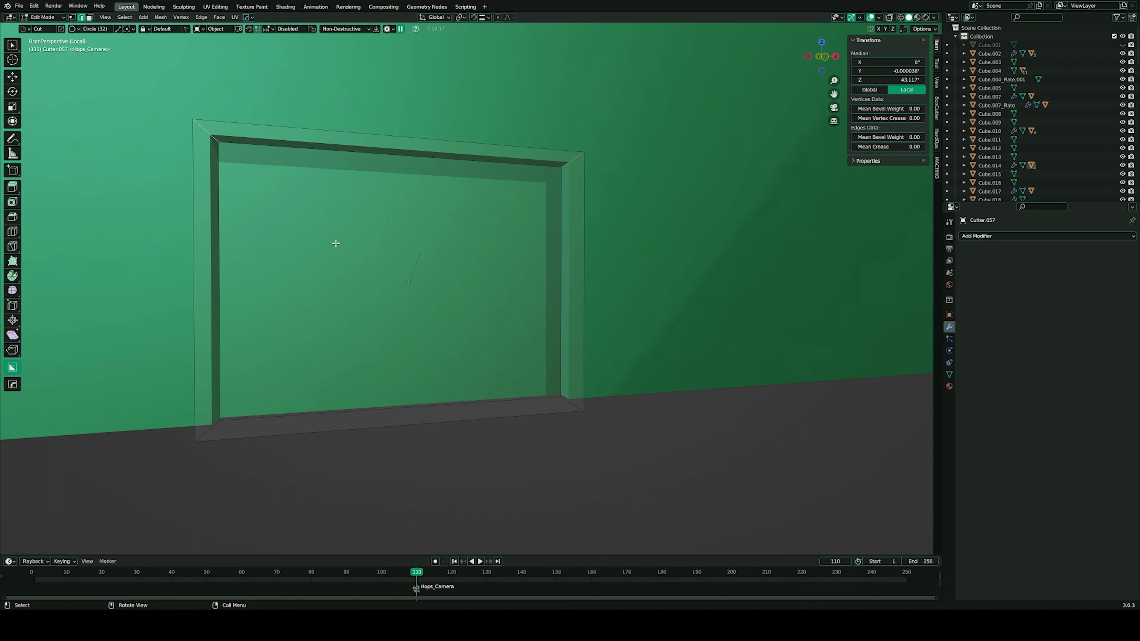
- Try a 14-segment concave bevel with profile 0.078 on the cutter's two upper edges, and return to the front view
key("ctrl+b")
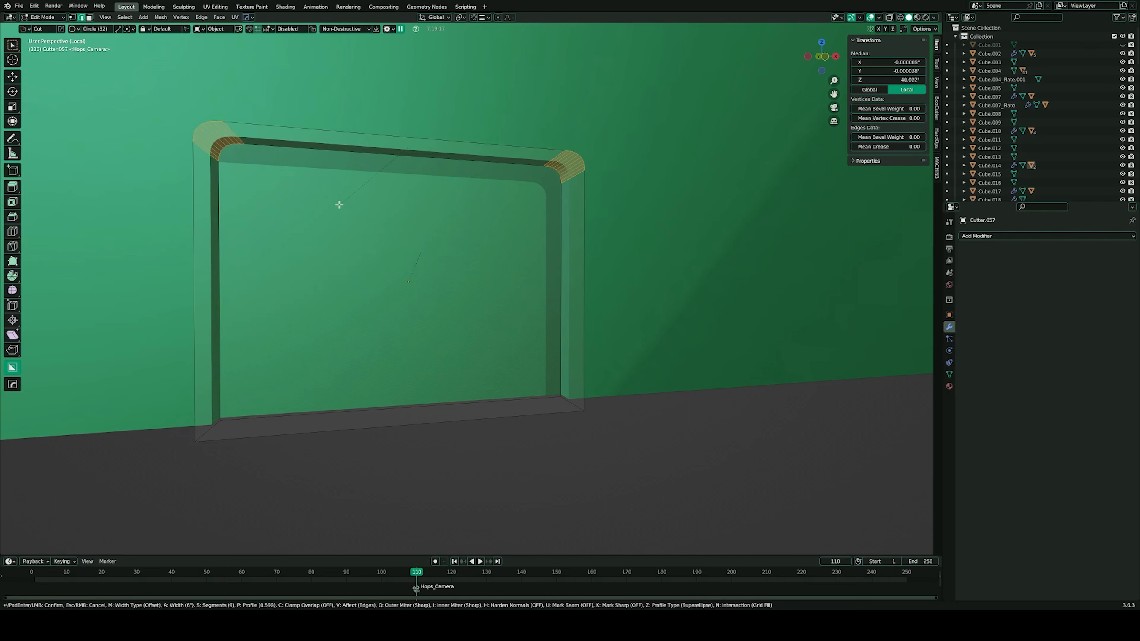
scroll(356, 208, "up", 5)
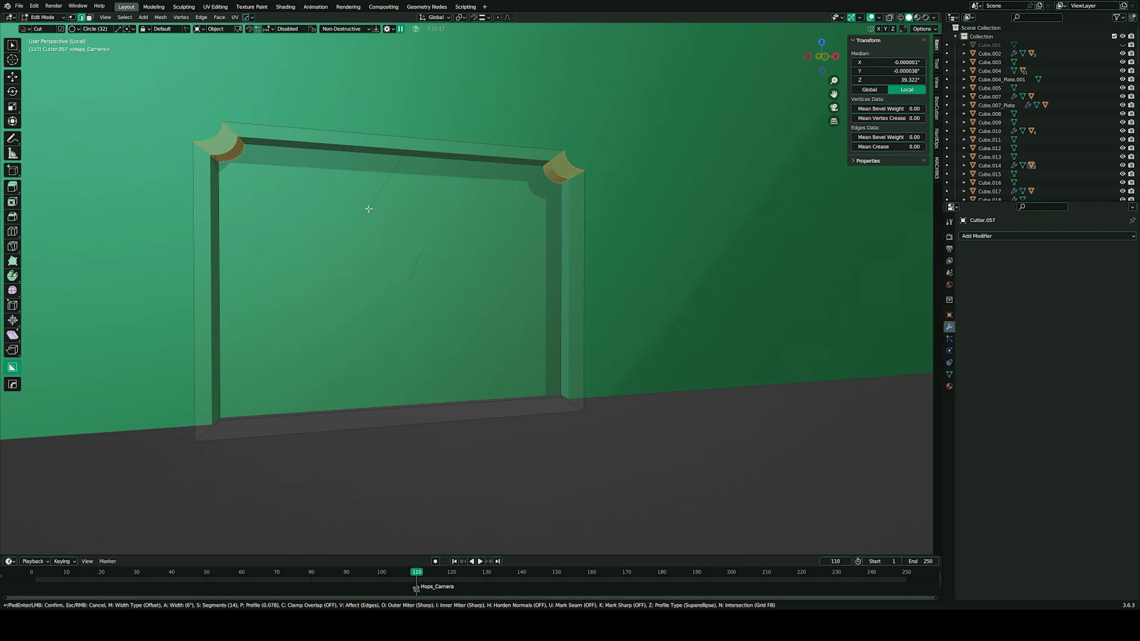
left_click(369, 208)
key("Tab")
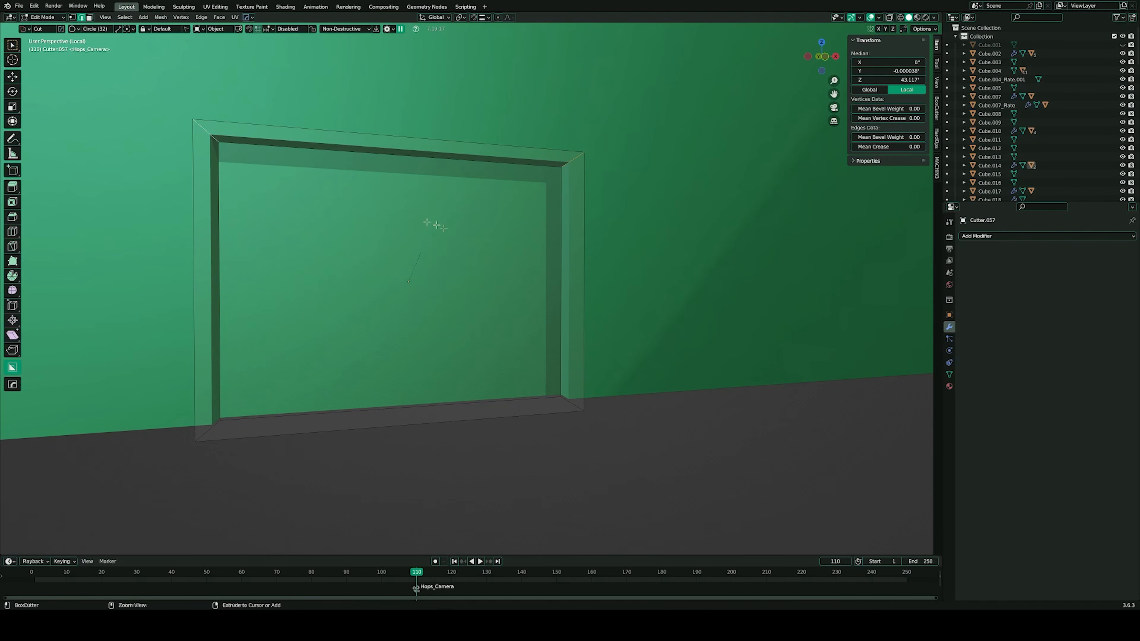
key("KP_1")
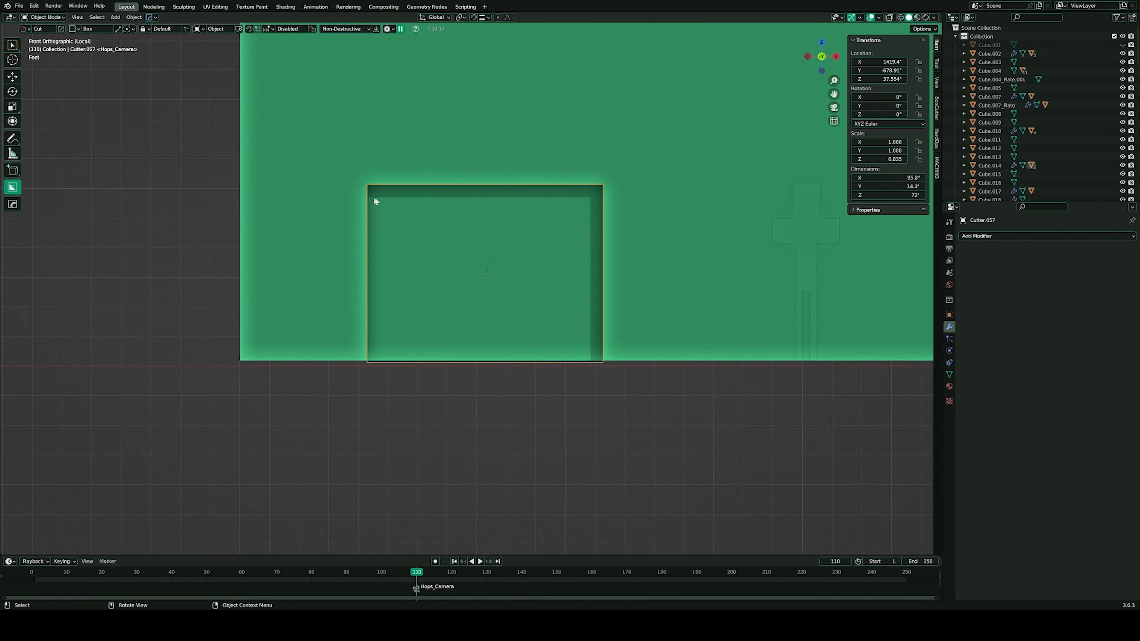
- Try to extract a face of the doorway cutter as a boolean shape and cut it in as an inset
scroll(358, 182, "up", 1)
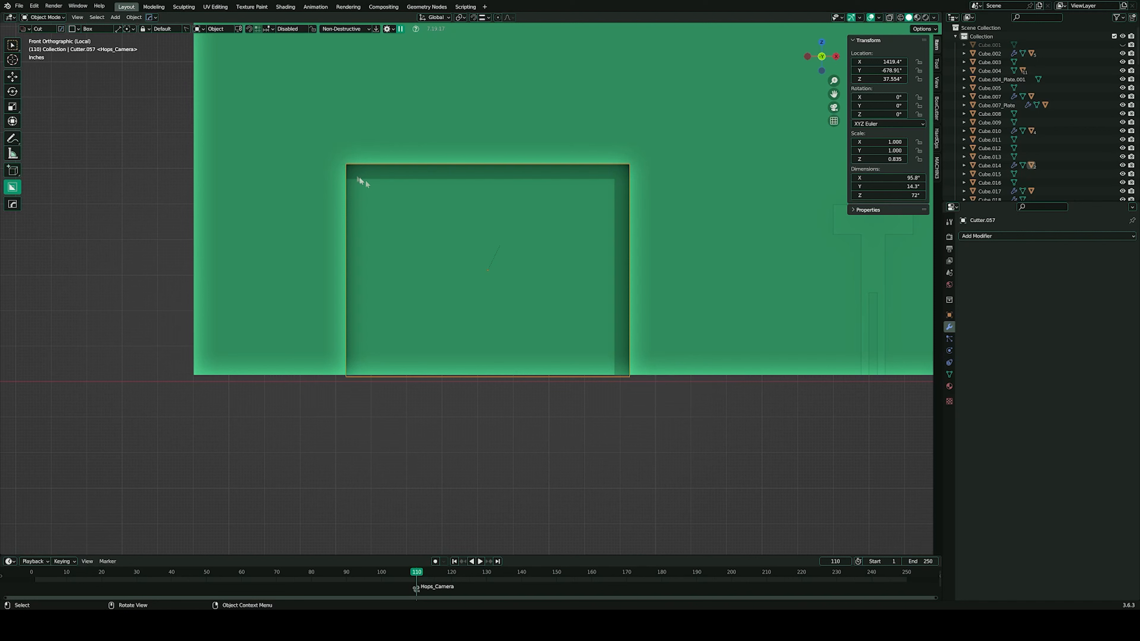
key("q")
key("q")
key("Up")
key("Up")
key("Up")
key("Up")
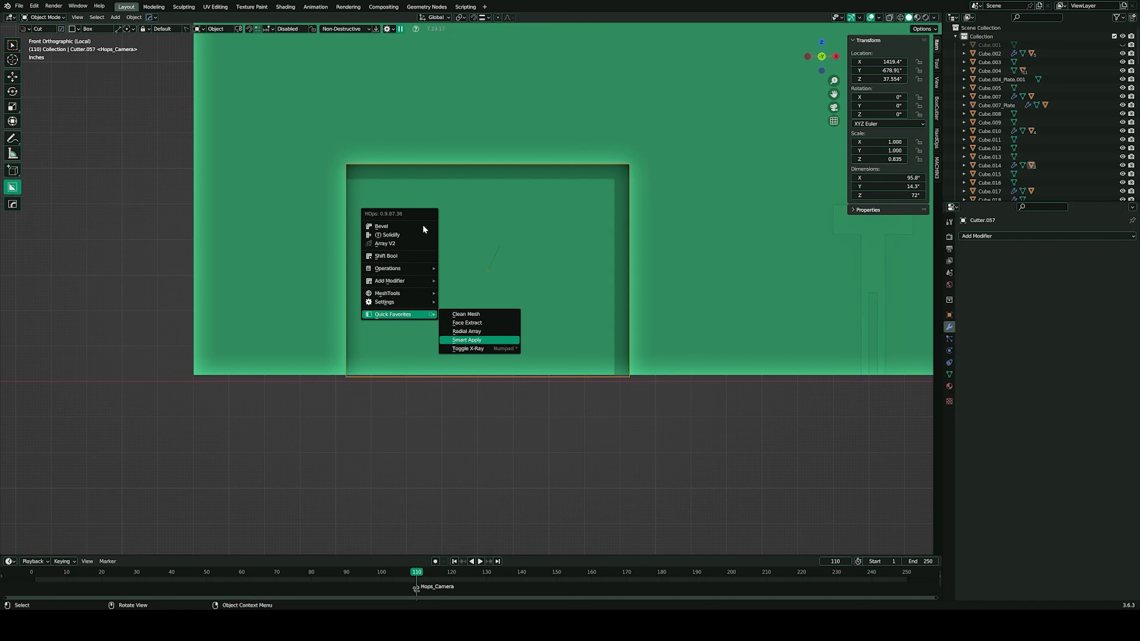
key("Return")
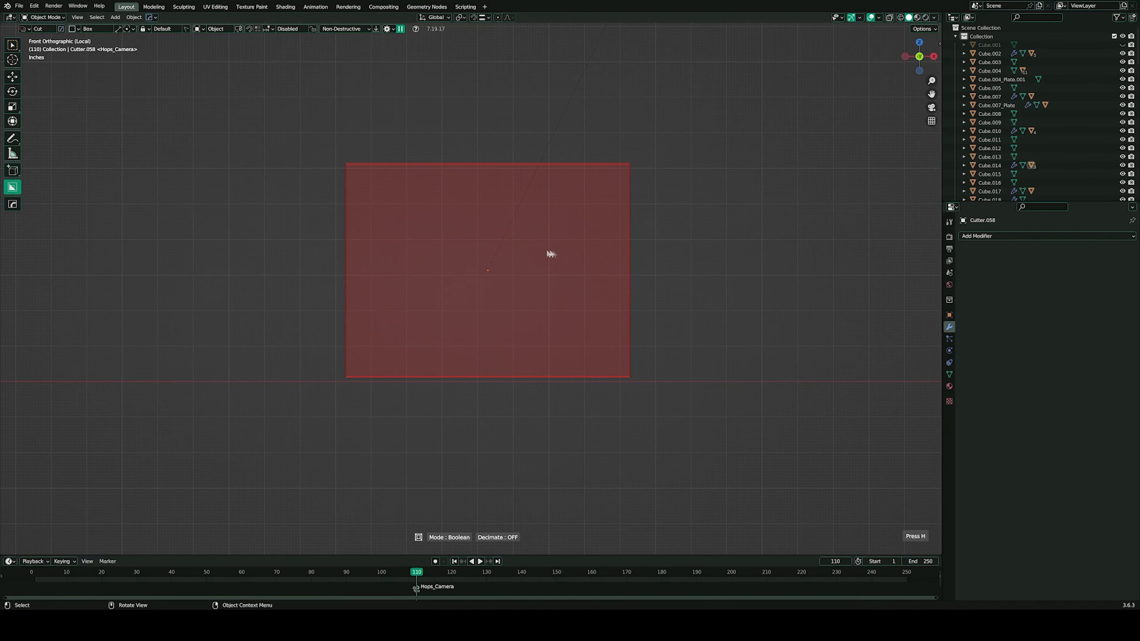
left_click(555, 250)
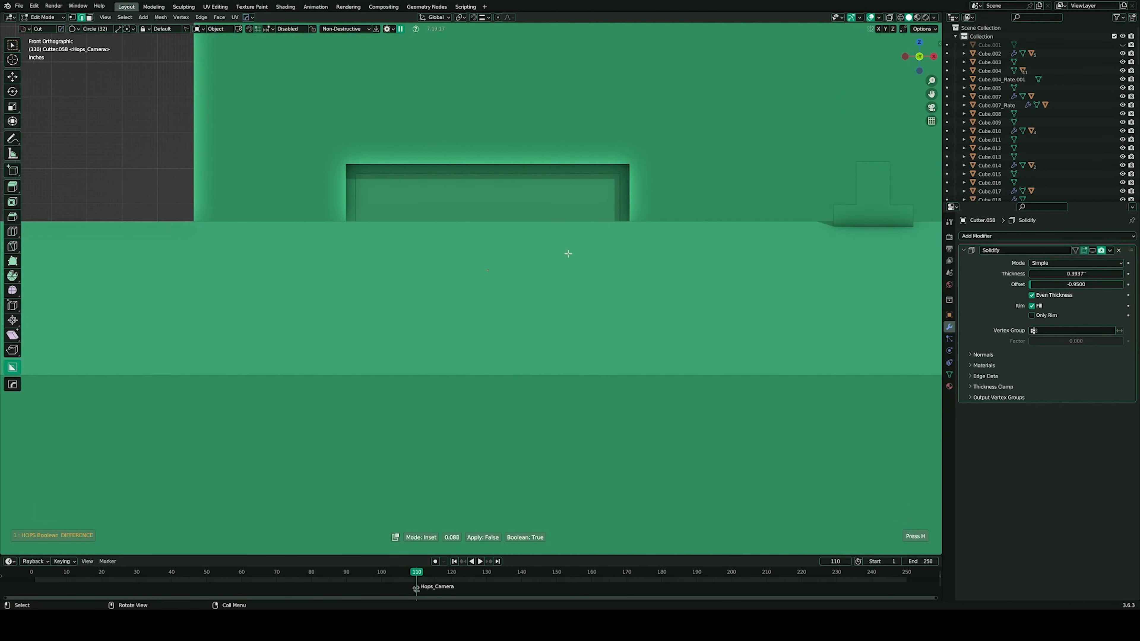
right_click(572, 254)
middle_click_drag(462, 202, 536, 253)
- Isolate the building together with the human-scale figure and move the figure 202.75 inches along Y, beside the doorway
left_click(503, 246)
scroll(536, 253, "down", 8)
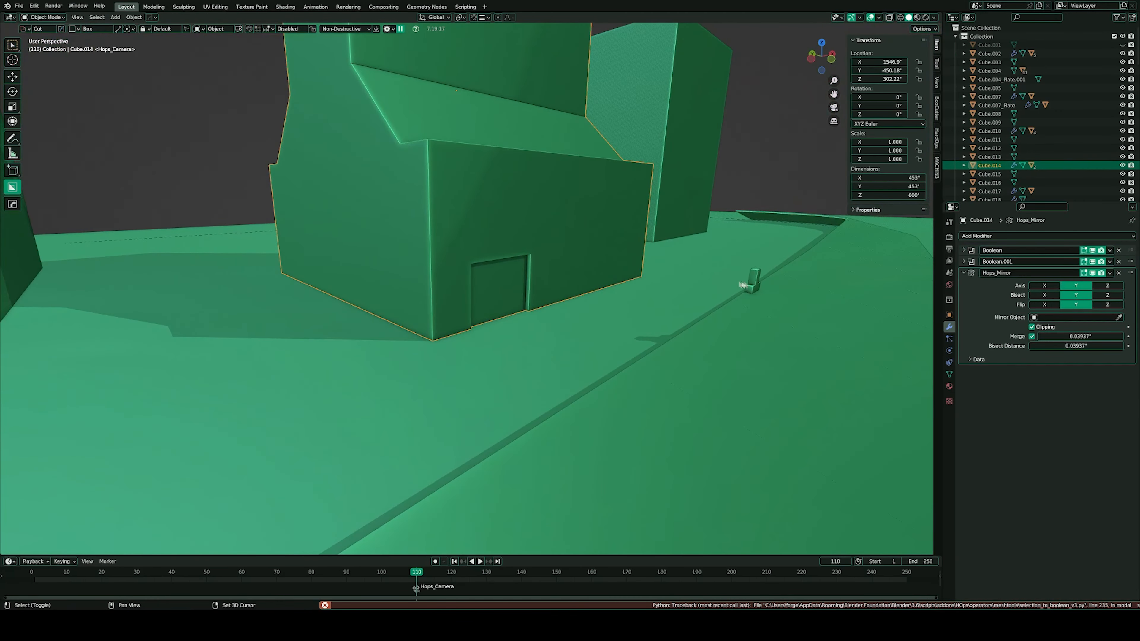
left_click(744, 284, "shift")
key("KP_Divide")
left_click(646, 514)
key("g")
key("y")
left_click(516, 472)
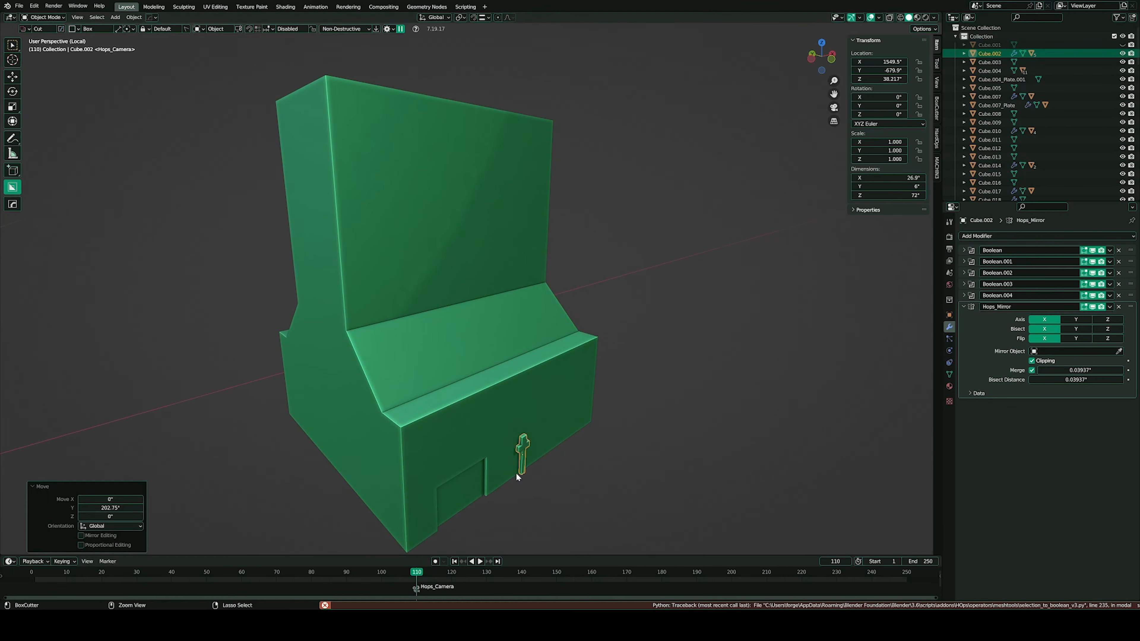
- Select the building and bring up its hidden doorway cutter with Ever Scroll in the front view
scroll(516, 474, "up", 1)
left_click(564, 405, "shift")
middle_click_drag(564, 404, 496, 297)
scroll(495, 297, "up", 3)
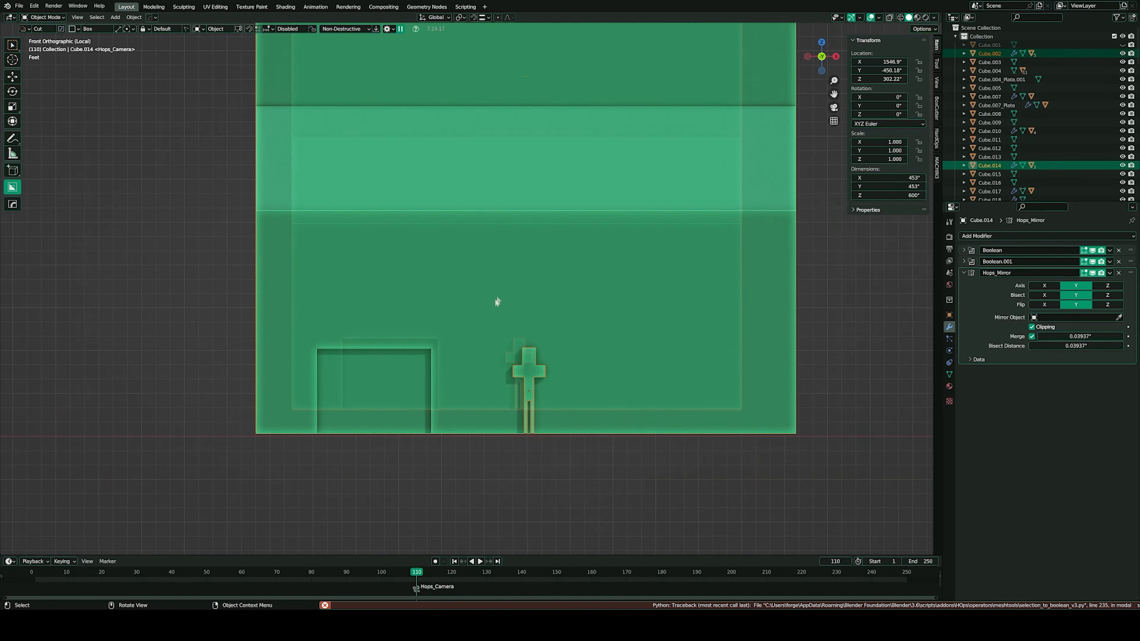
scroll(497, 300, "up", 3)
key("q")
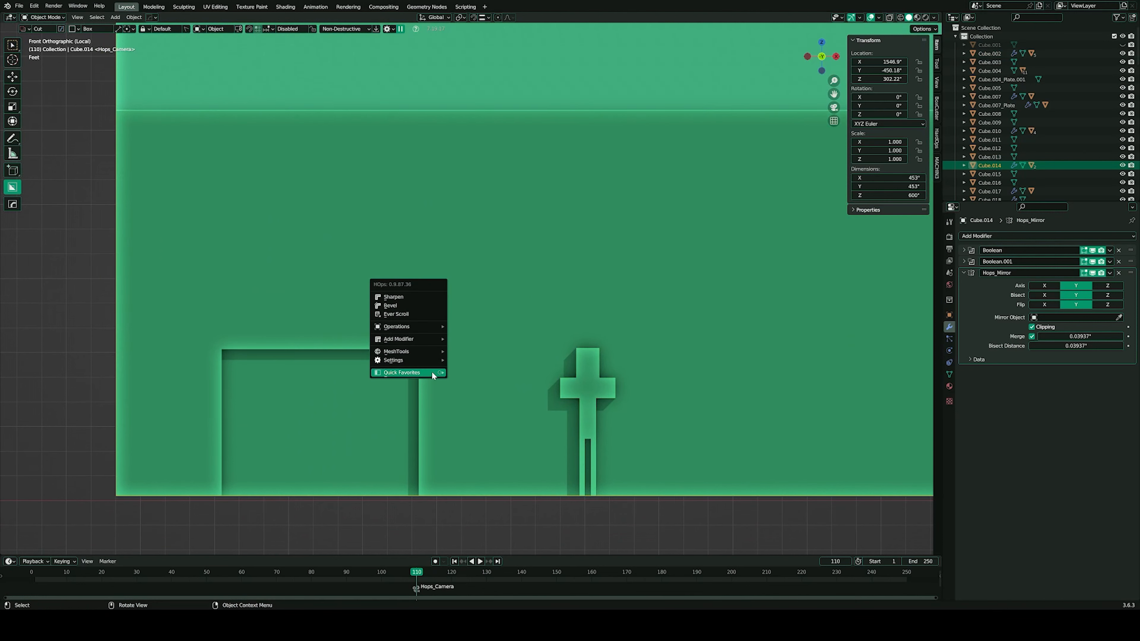
left_click(589, 393)
left_click(480, 370)
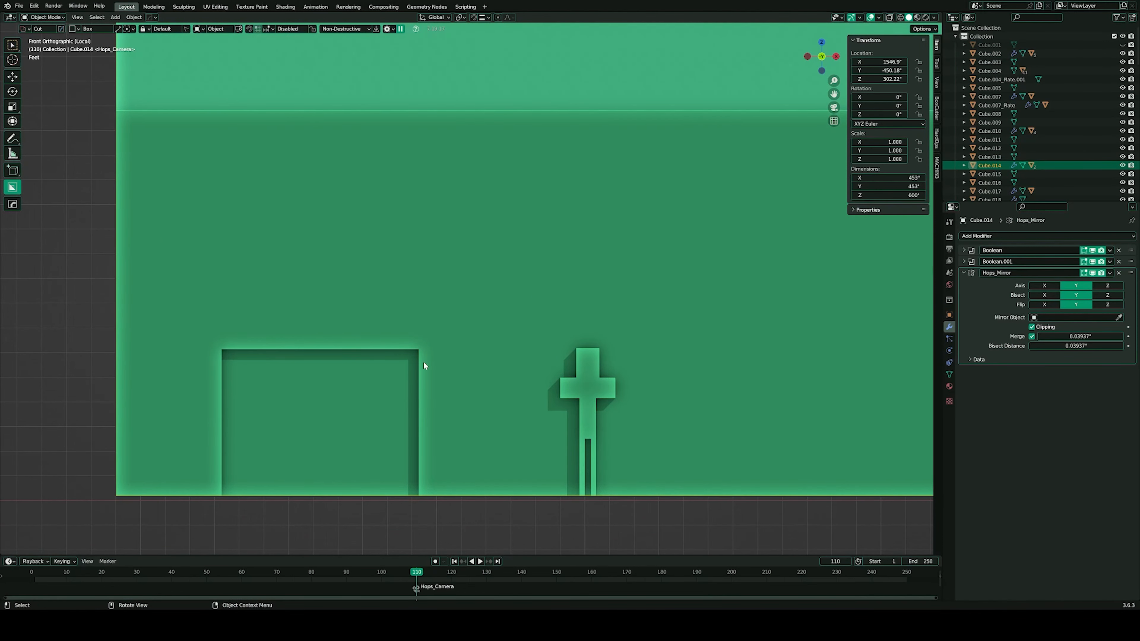
key("q")
left_click(402, 336)
left_click(400, 356)
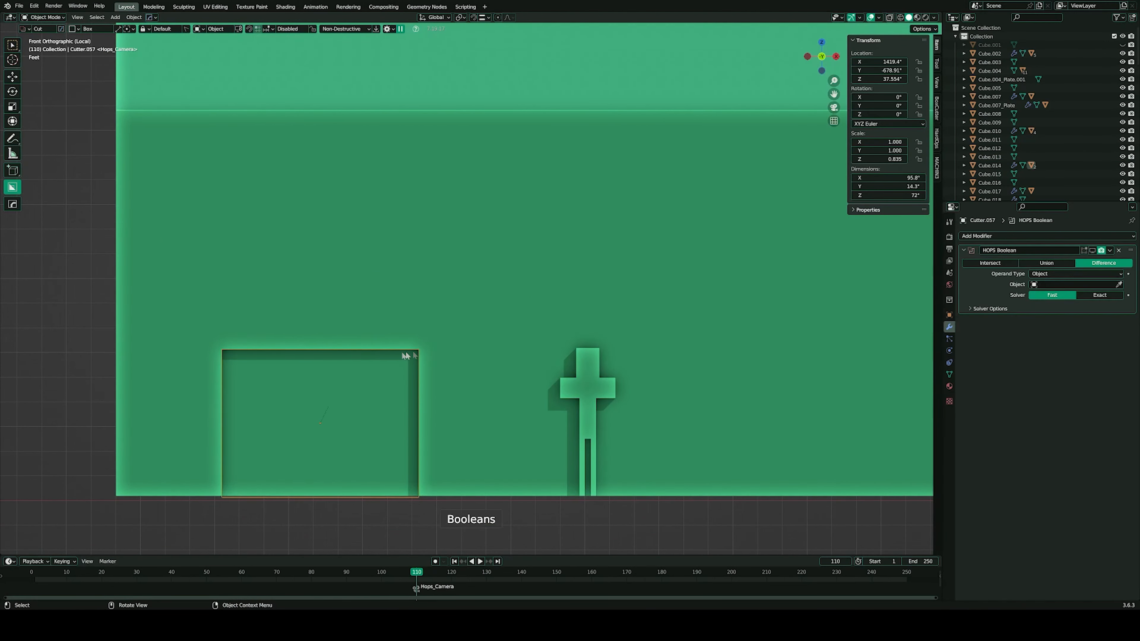
- Set the doorway cutter's Z dimension to 84 inches and raise it 4.6176 inches along Z
double_click(887, 195)
type("84")
key("Return")
key("g")
key("z")
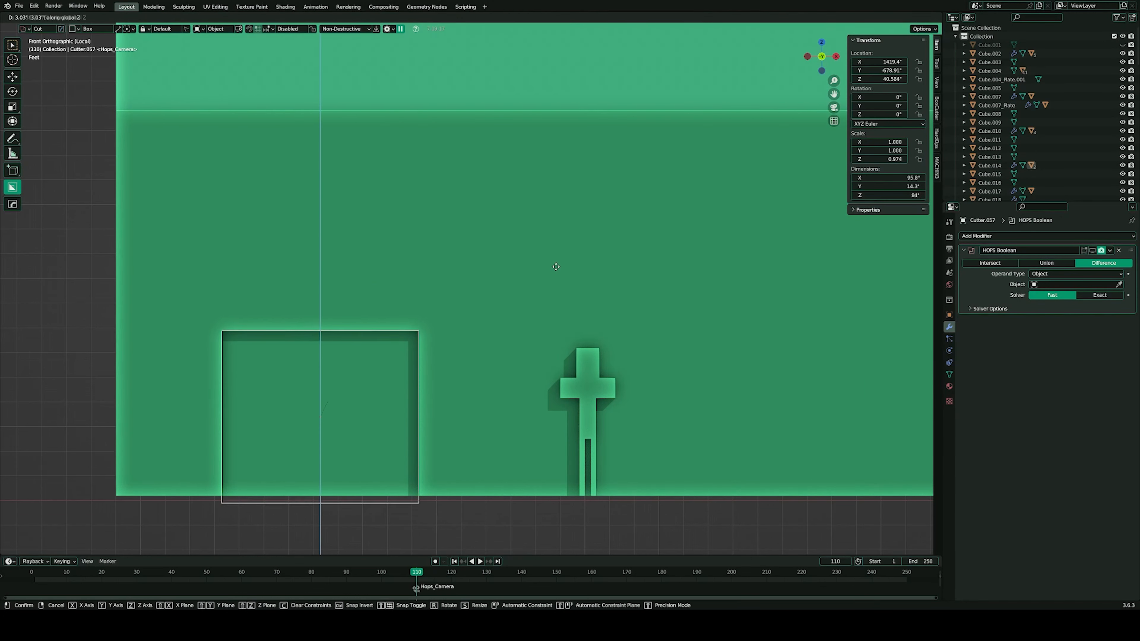
left_click(483, 364)
- Cut the left side of the doorway cutter with a box about 37.8 inches wide and 97.4 inches tall
scroll(568, 312, "up", 1)
middle_click_drag(483, 365, 577, 287, "shift")
scroll(523, 330, "down", 3)
scroll(577, 288, "up", 1)
scroll(577, 287, "up", 2)
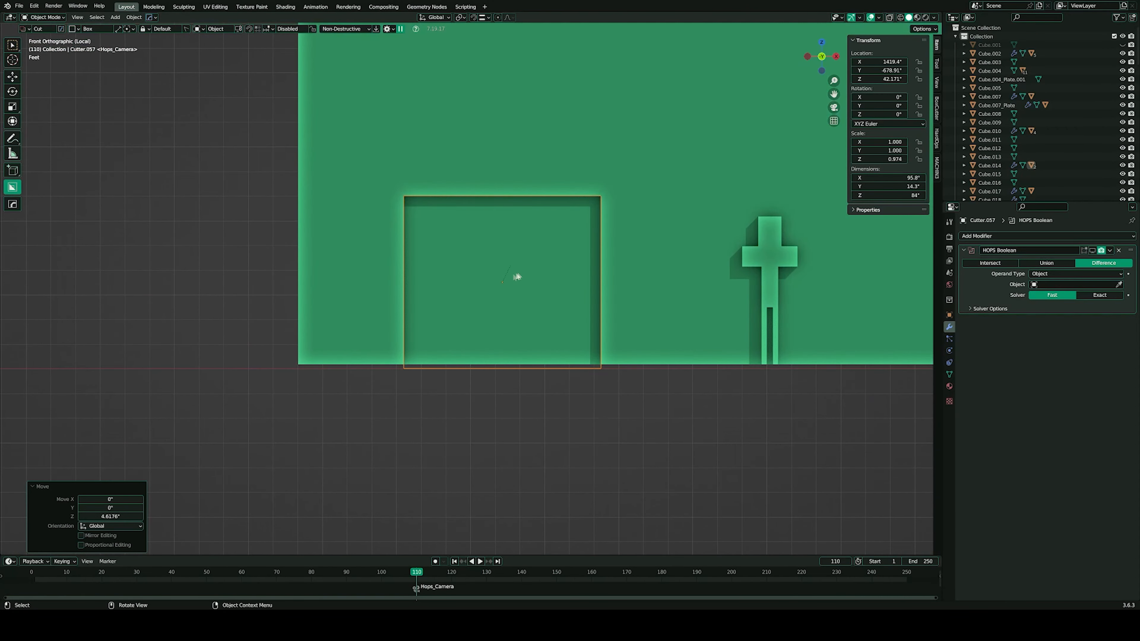
scroll(517, 272, "up", 2)
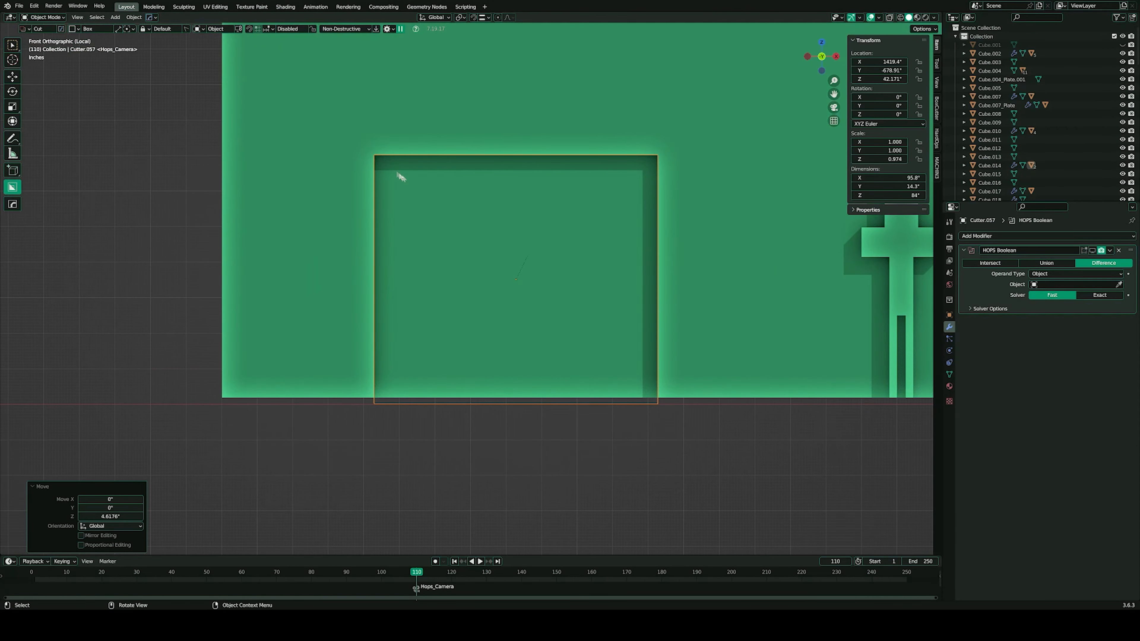
mouse_move(407, 155)
left_mouse_down()
mouse_move(323, 420)
mouse_move(297, 440)
left_mouse_up()
middle_click_drag(516, 292, 478, 315)
- Bring up the new side cutter, push it back along Y to form a shallow doorway step, and fine-tune it by -1 inch
key("q")
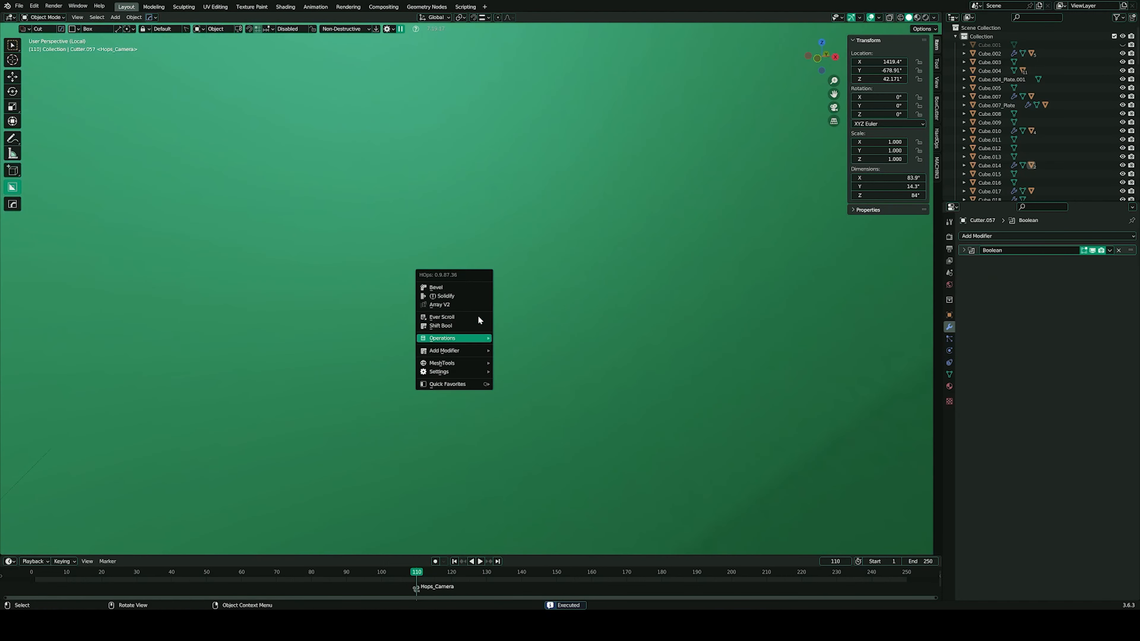
left_click(460, 316)
left_click(460, 315)
scroll(434, 335, "down", 5)
scroll(440, 350, "up", 5)
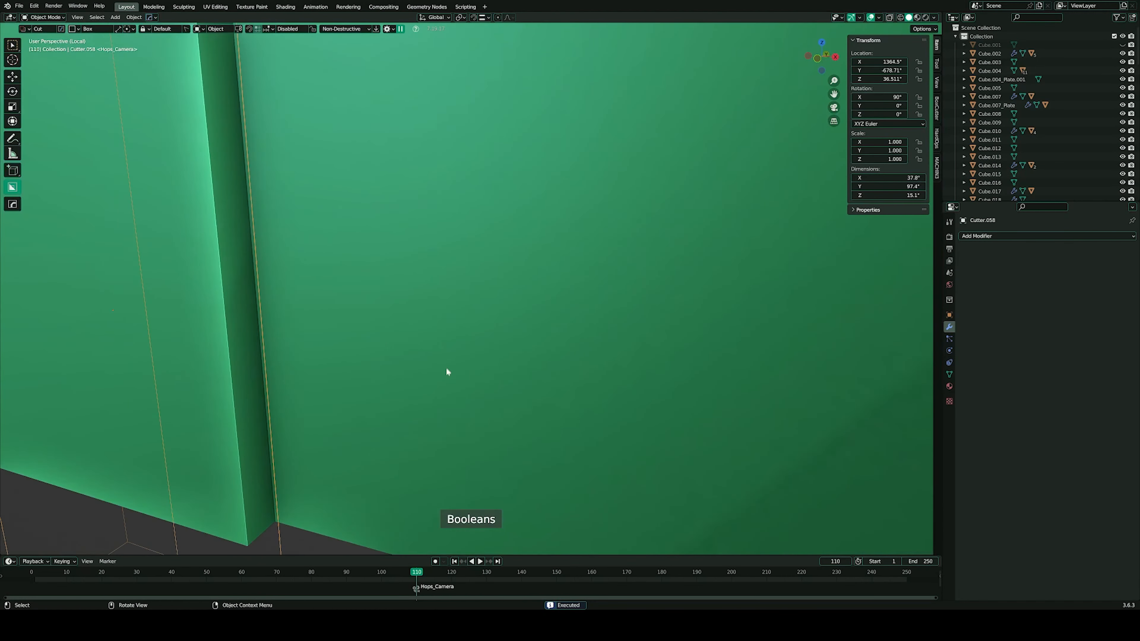
key("g")
key("y")
left_click(538, 307)
key("g")
key("y")
type("-1")
key("Return")
scroll(535, 309, "down", 6)
middle_click_drag(535, 308, 547, 307)
scroll(547, 310, "up", 5)
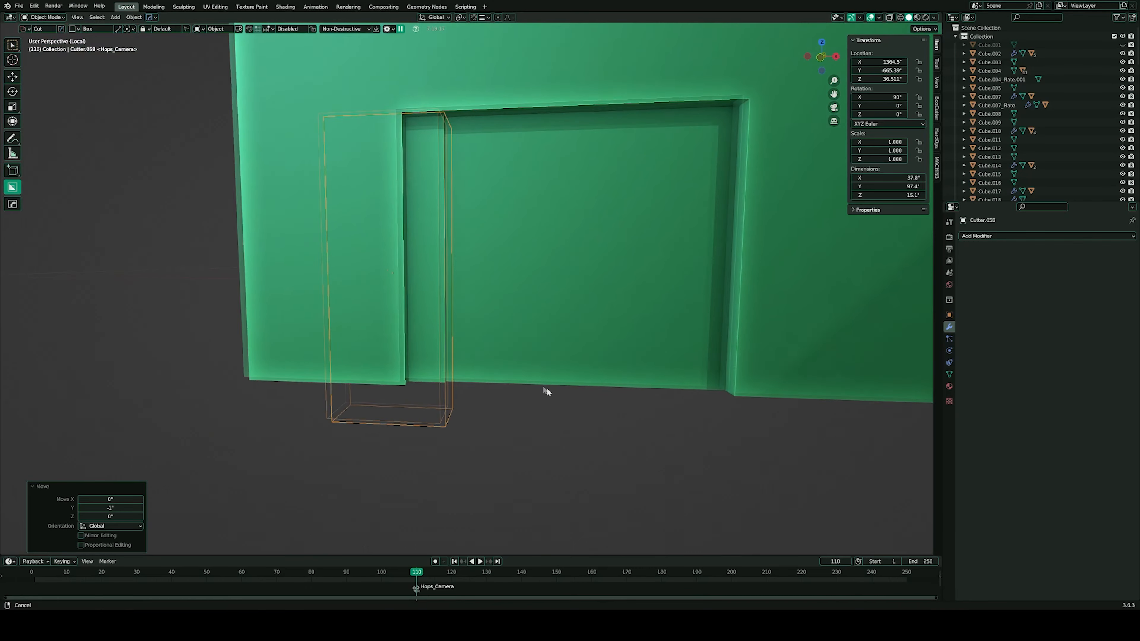
- Shift the doorway's side cutter about -7.5 inches along X to narrow the step it makes
middle_click_drag(547, 387, 563, 392)
middle_click_drag(563, 392, 498, 389, "shift")
key("g")
key("x")
left_click(476, 444)
- Try duplicating the side cutter as a separate object along X to the doorway's opposite side
key("shift+d")
key("x")
left_click(797, 471)
key("Delete")
left_click(363, 423)
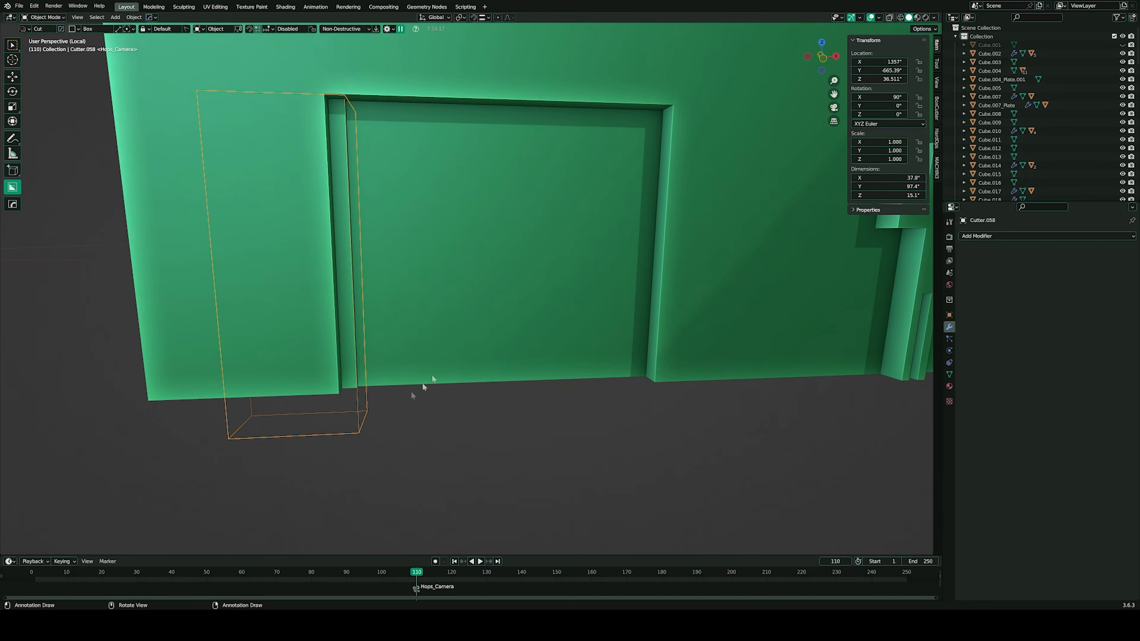
key("q")
key("Escape")
- Duplicate the side cutter's geometry inside its mesh along X to the doorway's opposite side, and hide the cutter
key("Tab")
key("g")
key("x")
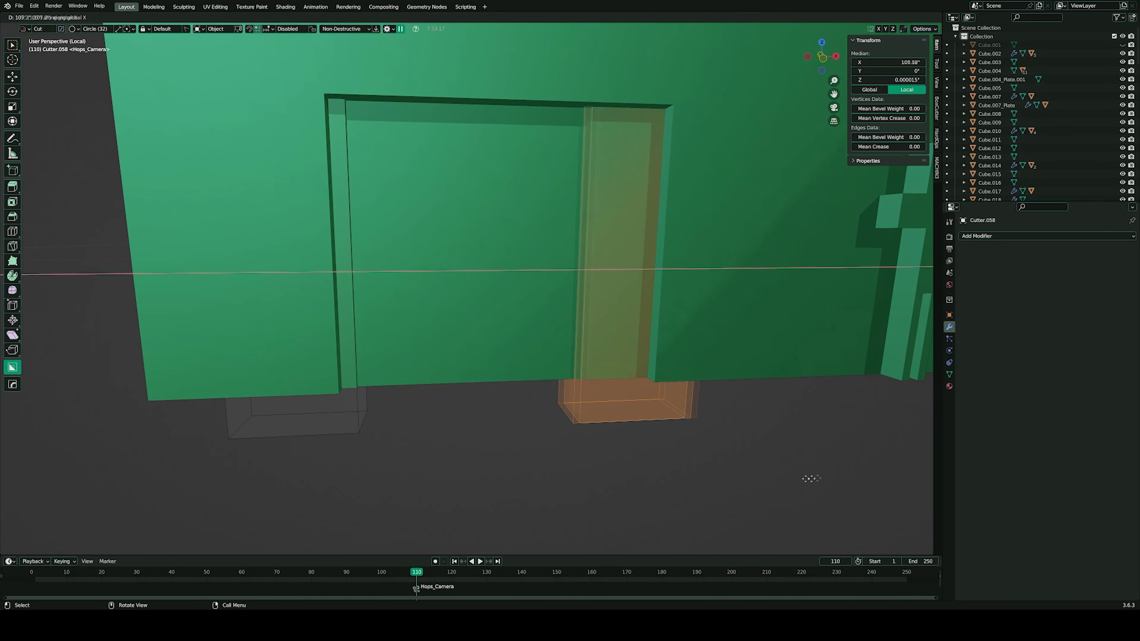
left_click(856, 472)
key("Tab")
middle_click_drag(609, 288, 596, 289)
scroll(595, 290, "down", 2)
key("h")
- Cut a shallow rectangular recess into the building inside the doorway, leaving a thin frame along its sides and top
left_click(525, 266)
middle_click_drag(526, 265, 500, 223)
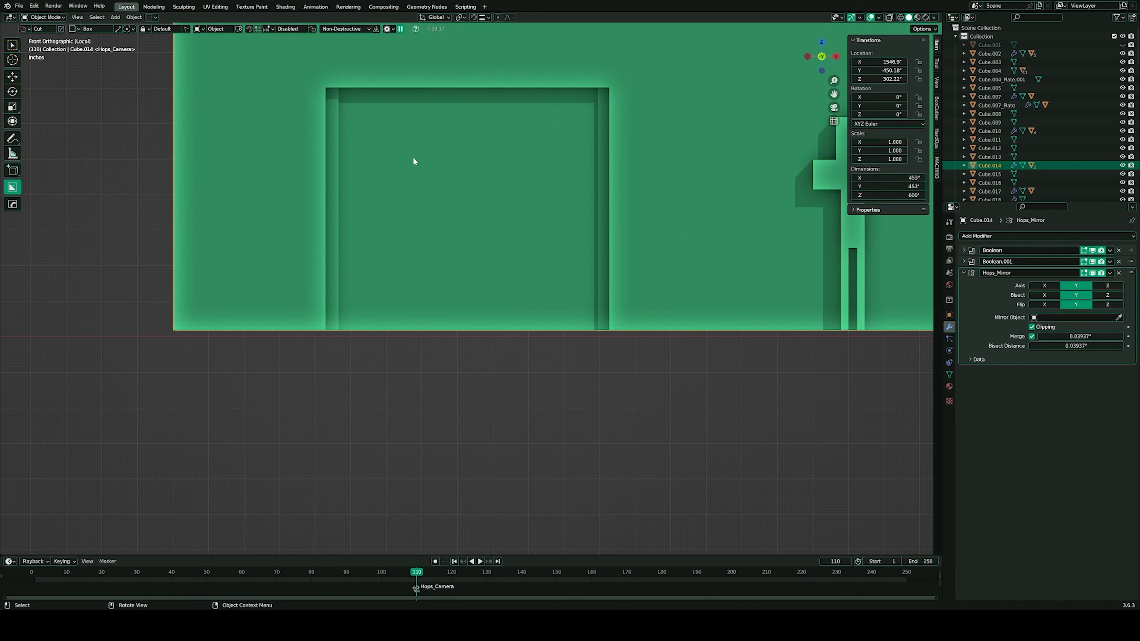
left_click_drag(346, 95, 424, 181)
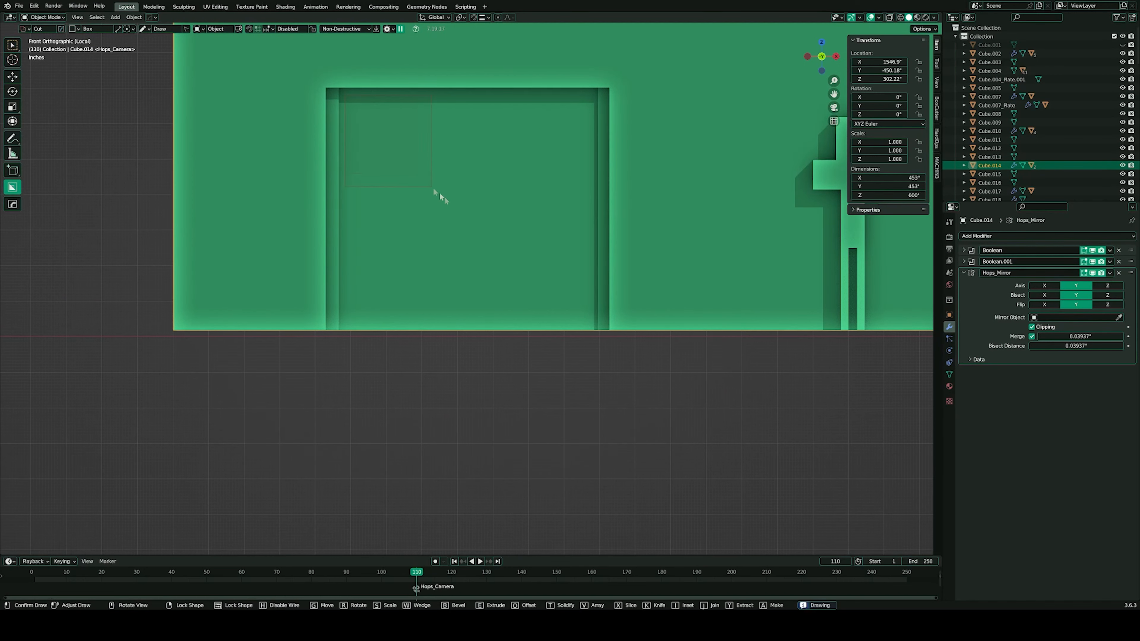
left_click(589, 358)
middle_click_drag(588, 358, 602, 369)
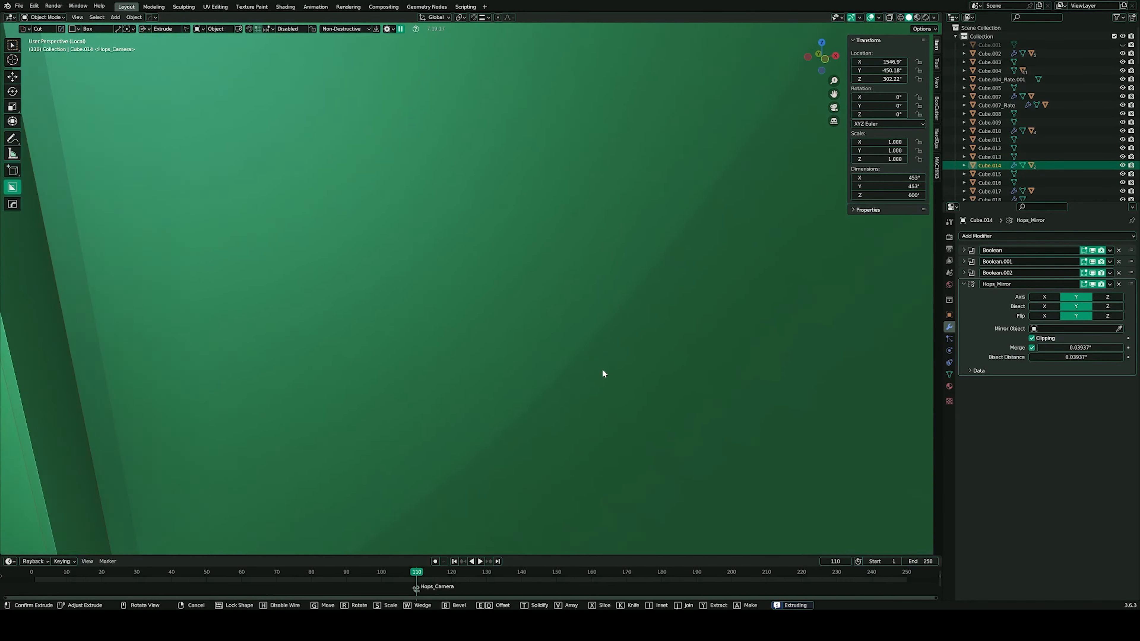
scroll(602, 369, "down", 4)
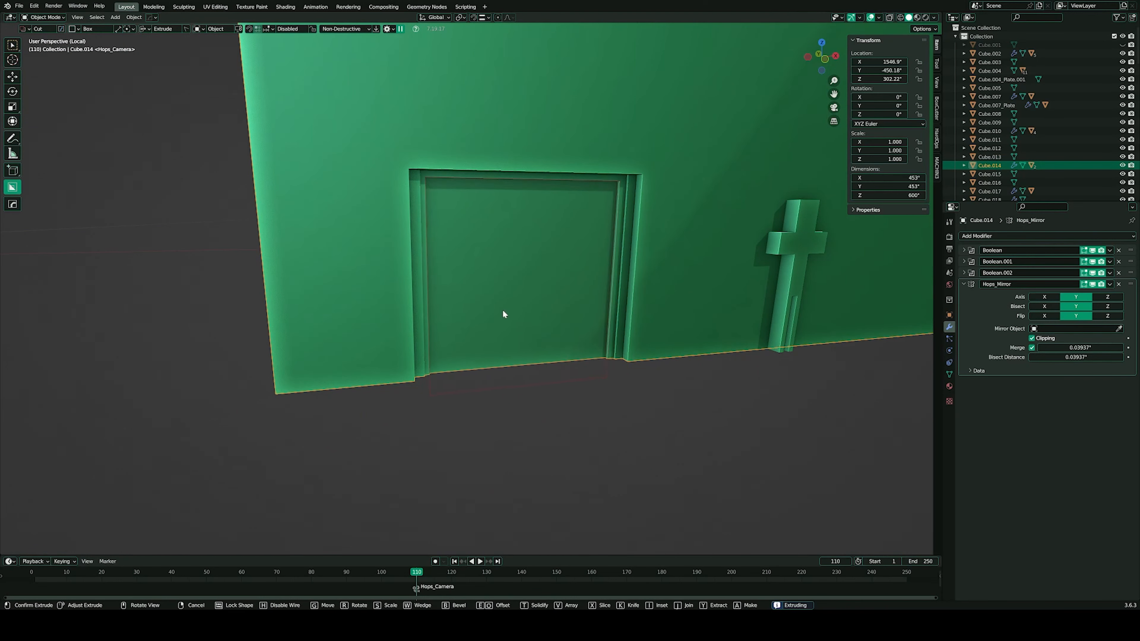
left_click(516, 314)
- Bring up the inner door recess cutter and slice a vertical strip 0.902 inches wide and 109 inches tall through its middle
key("KP_1")
scroll(534, 265, "up", 3)
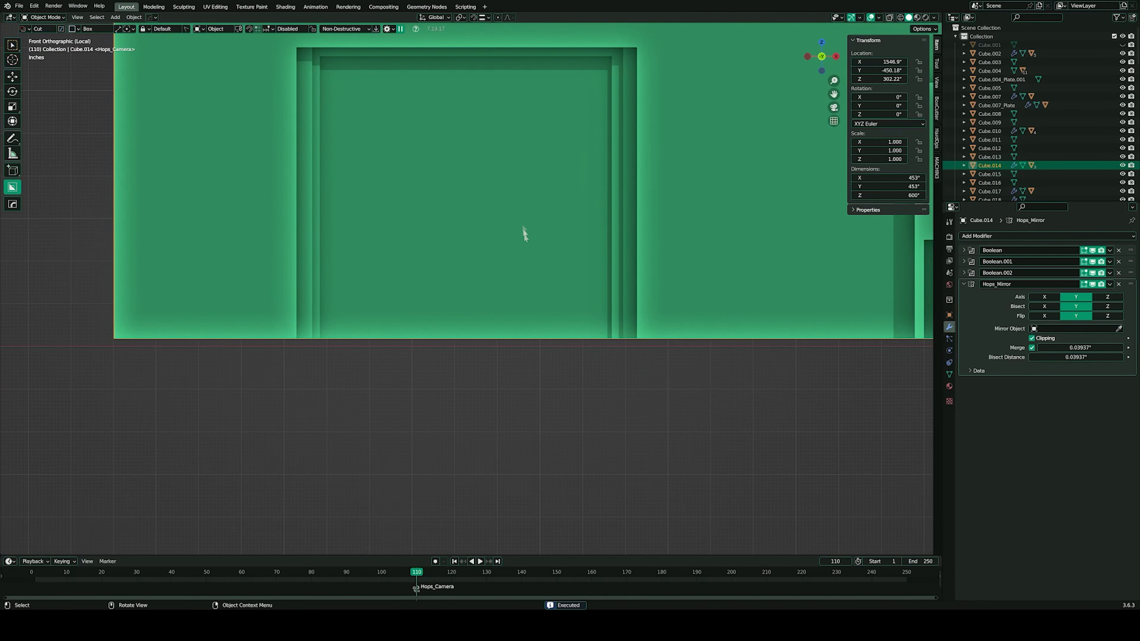
scroll(517, 198, "down", 1)
key("q")
left_click(470, 113)
left_click(469, 112)
left_click(465, 91)
mouse_move(465, 92)
left_mouse_down()
mouse_move(458, 400)
mouse_move(469, 411)
left_mouse_up()
middle_click_drag(474, 398, 536, 362)
- Bring up the center strip's cutter and move it 1.1734 inches along Y and about 0.4 inches more, leaving a thin door seam
key("q")
left_click(537, 361)
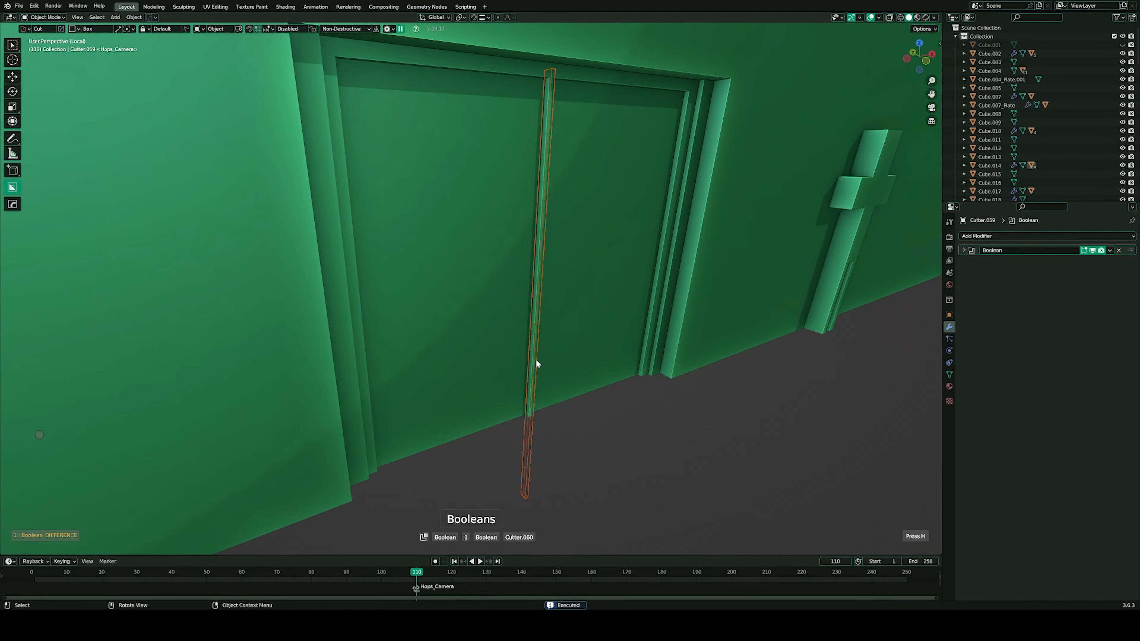
key("g")
key("y")
left_click(612, 454)
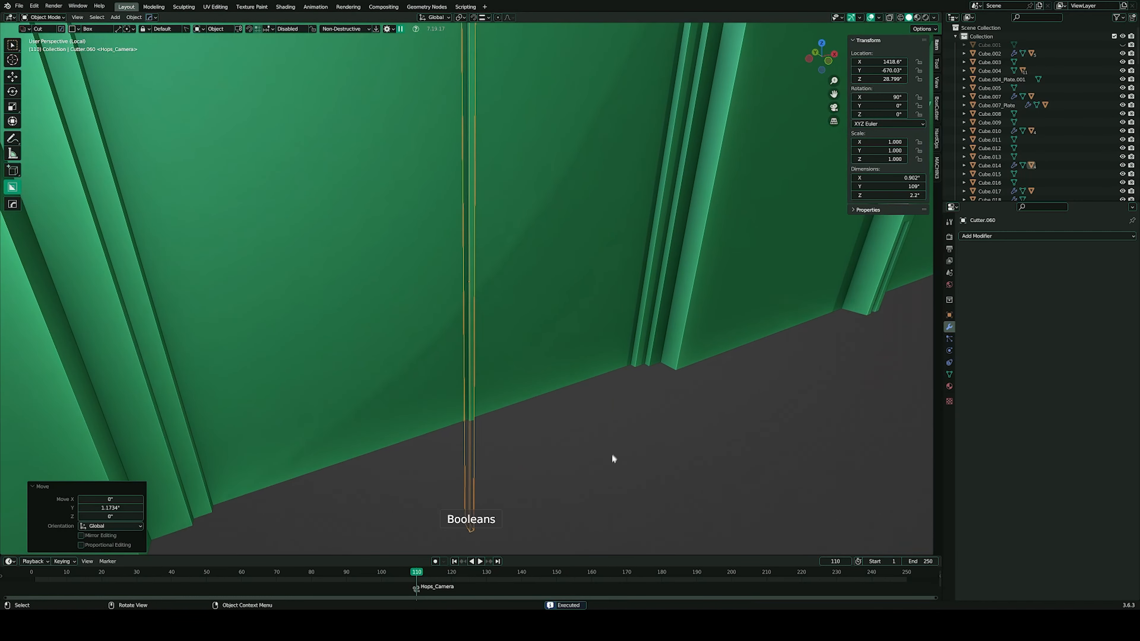
scroll(615, 458, "up", 3)
scroll(625, 435, "down", 2)
key("g")
key("y")
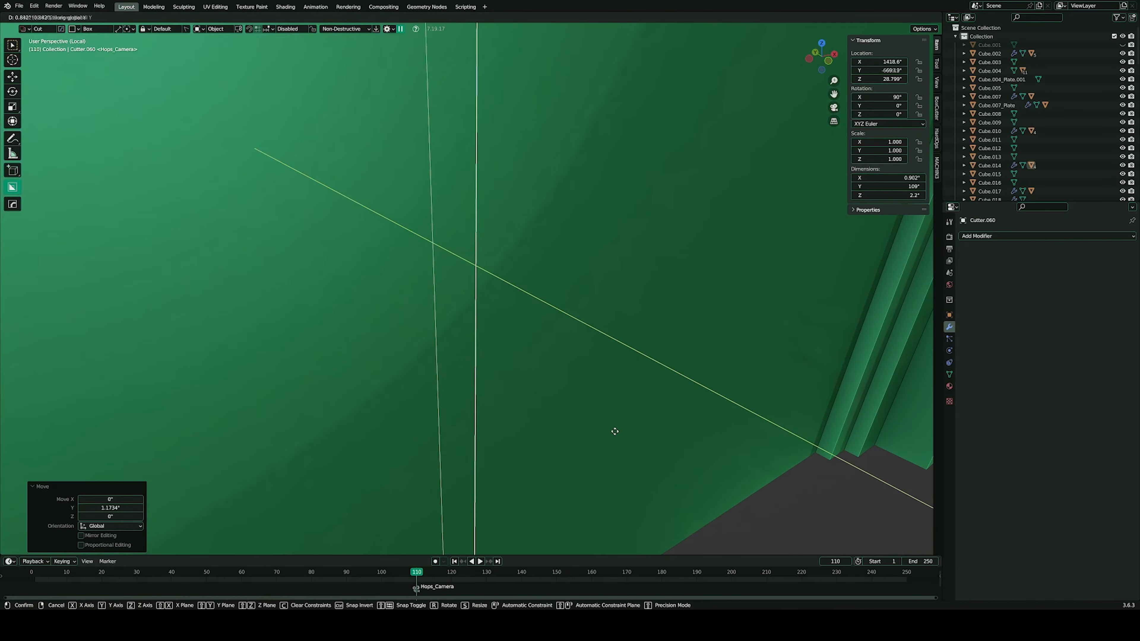
left_click(619, 435)
scroll(613, 418, "down", 5)
middle_click_drag(605, 399, 570, 389)
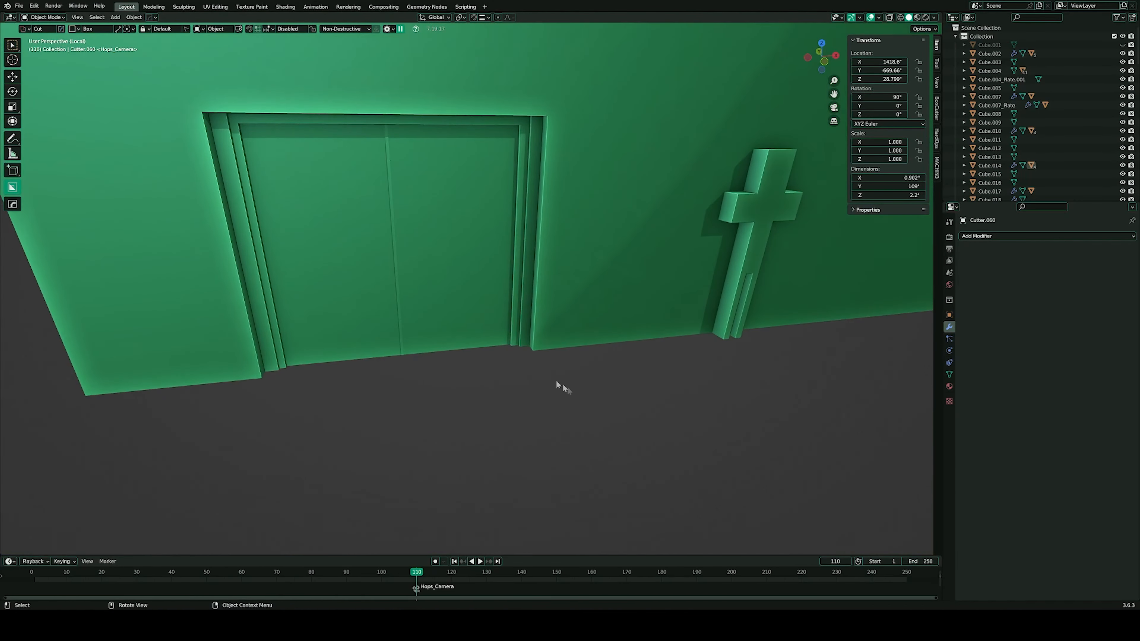
- Reselect the building and save the file
scroll(521, 345, "down", 5)
left_click(511, 195)
key("ctrl+s")
middle_click_drag(561, 198, 452, 192)
scroll(452, 194, "up", 4)
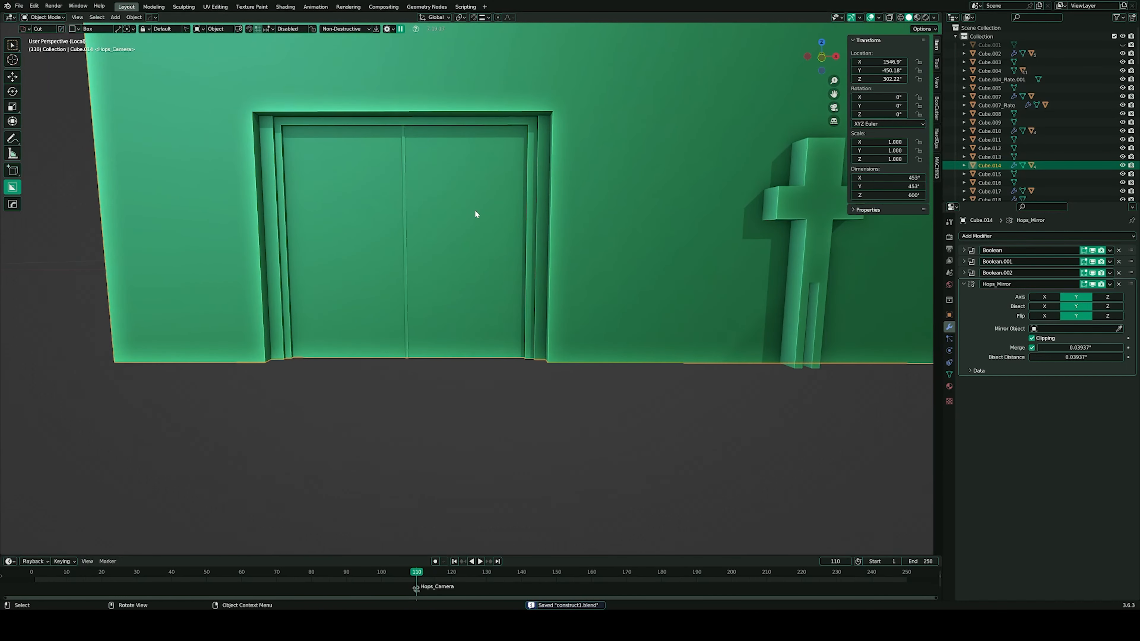
key("shift+a")
left_click(459, 215)
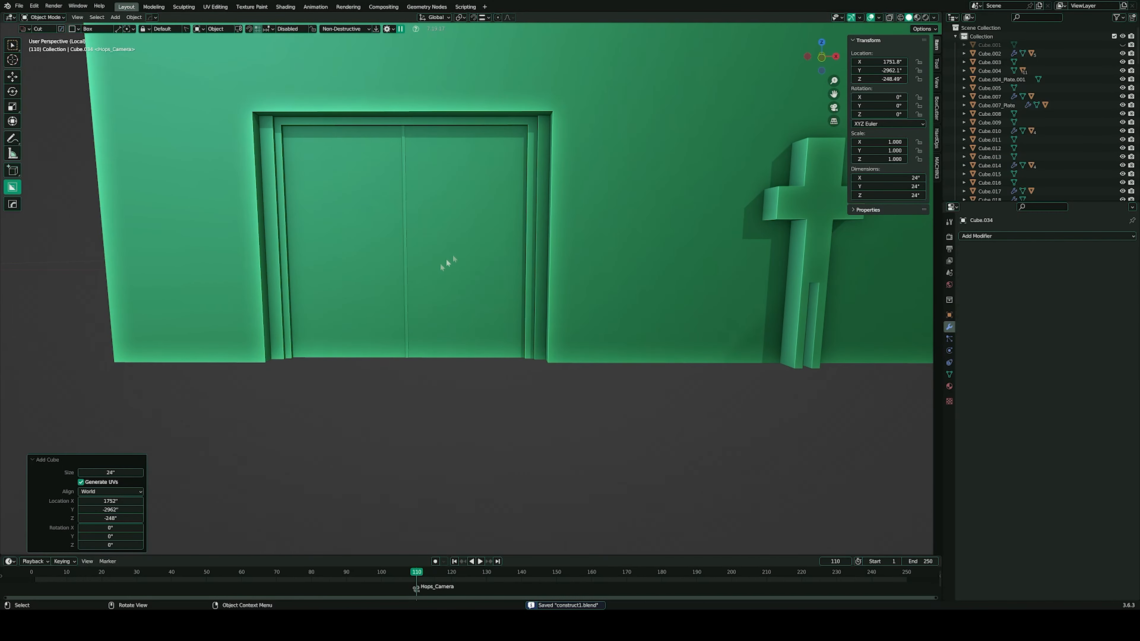
key("ctrl+z")
scroll(418, 337, "down", 5)
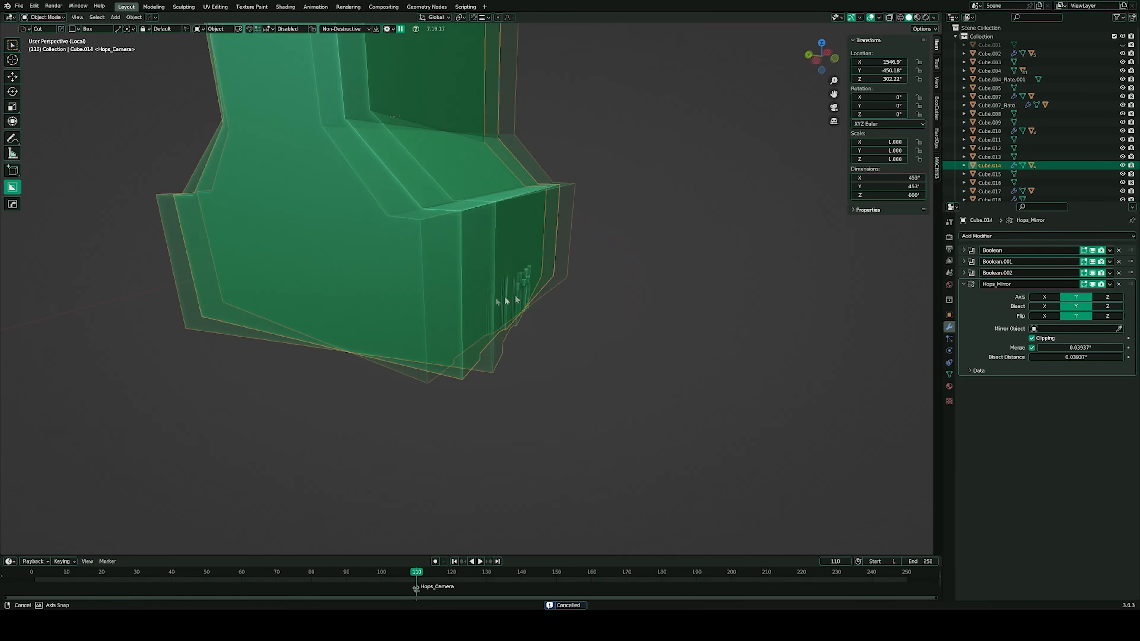